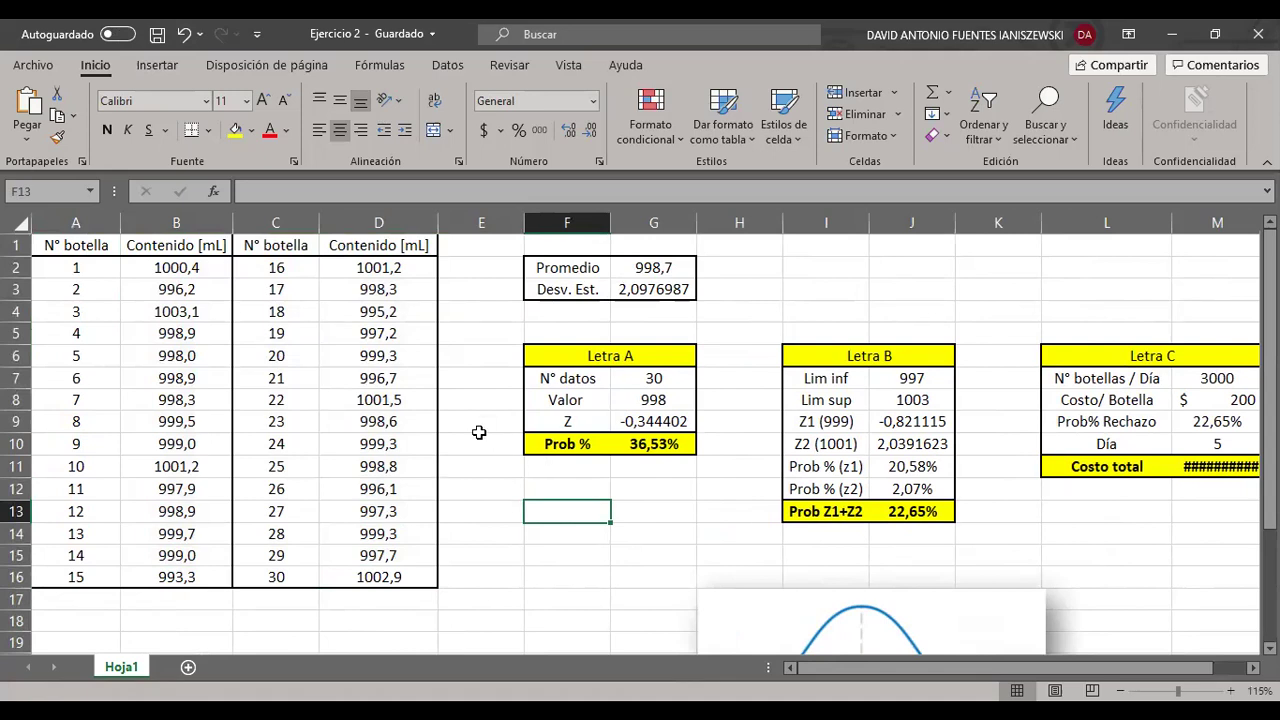
click(482, 354)
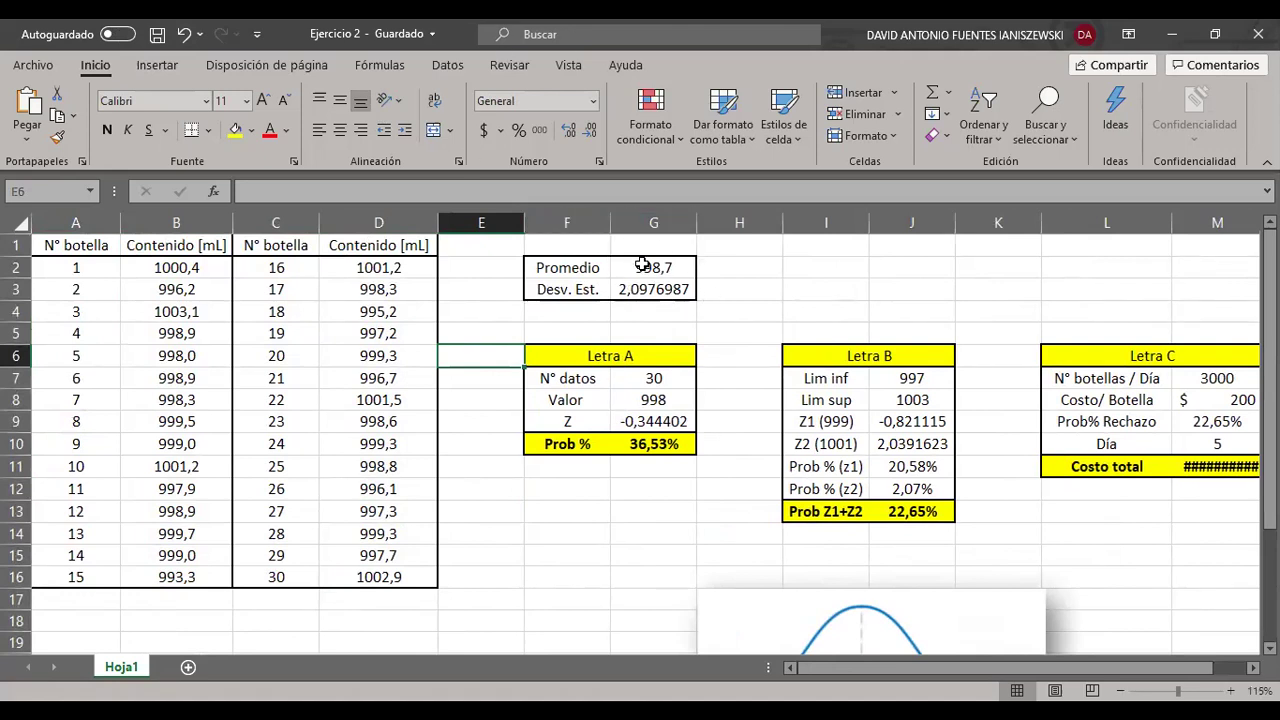
click(730, 275)
click(724, 291)
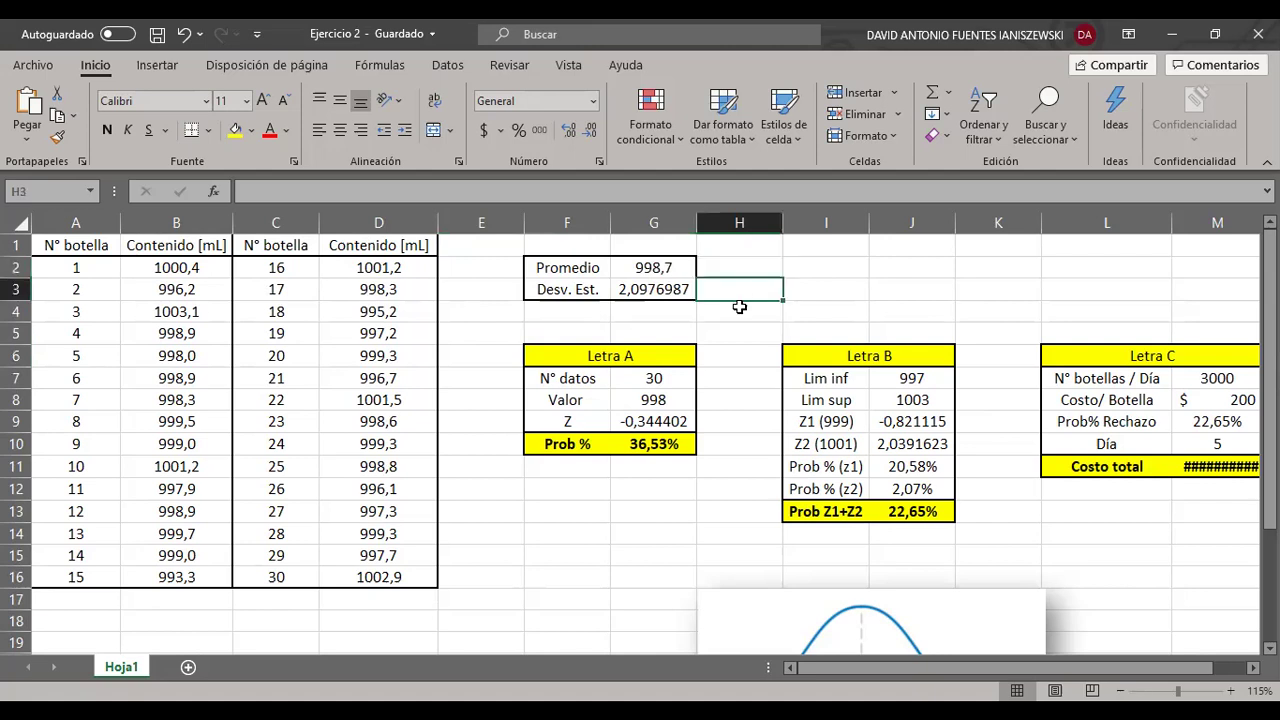
click(688, 314)
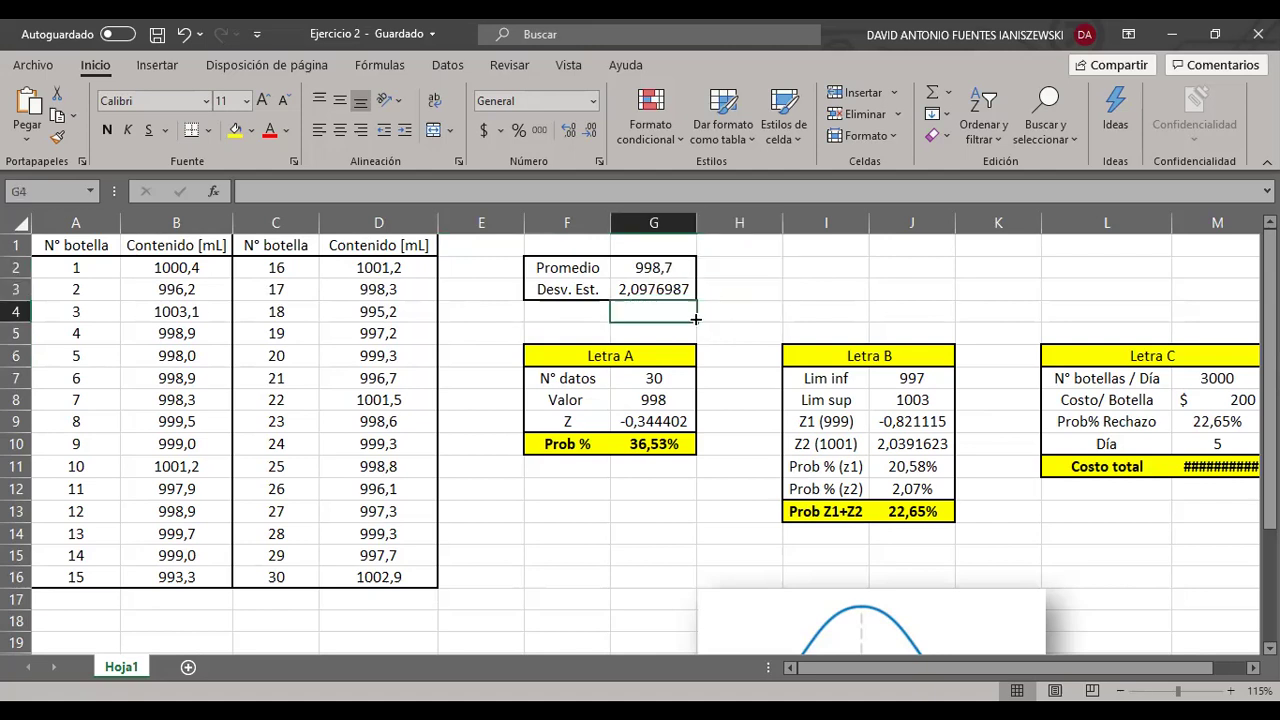
click(741, 337)
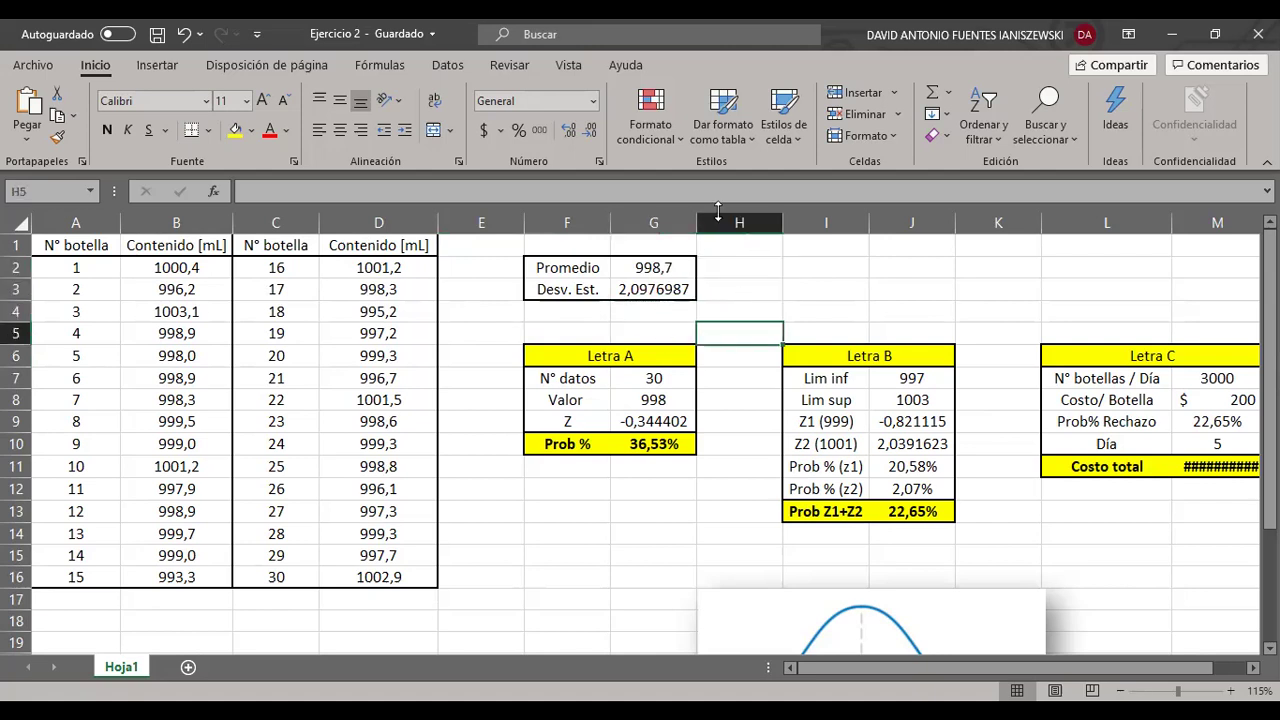
click(878, 286)
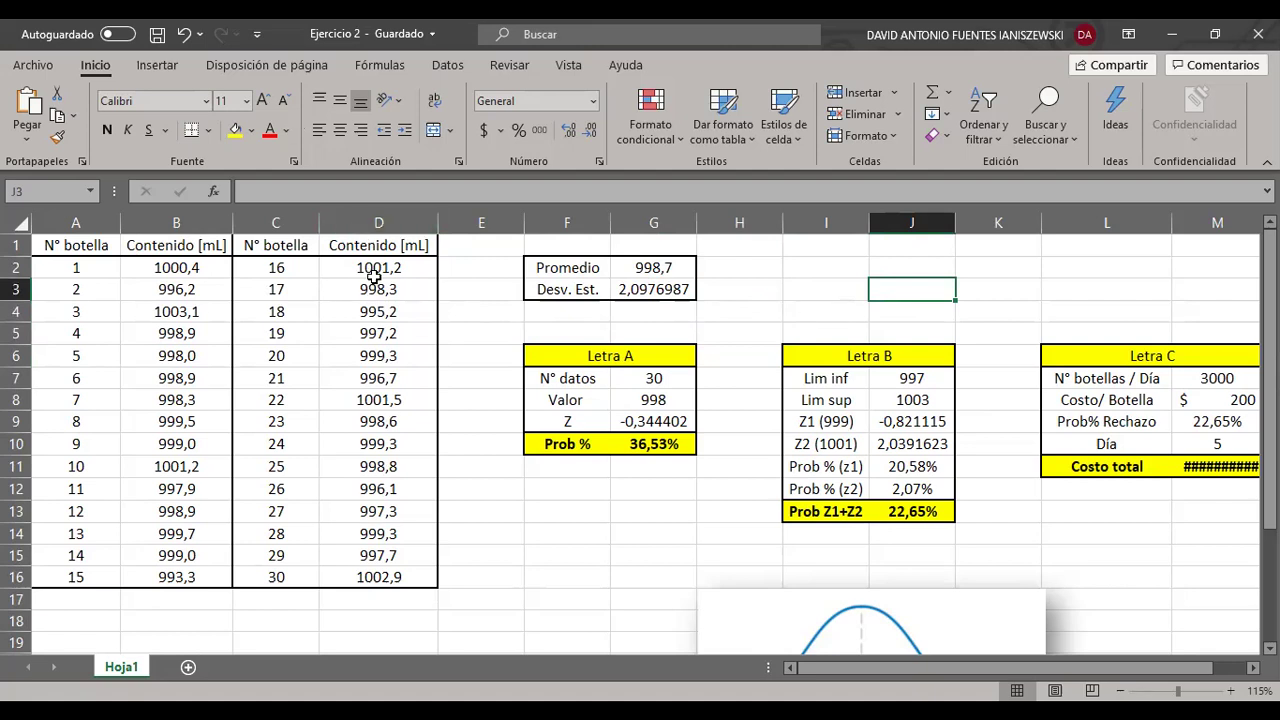
click(710, 338)
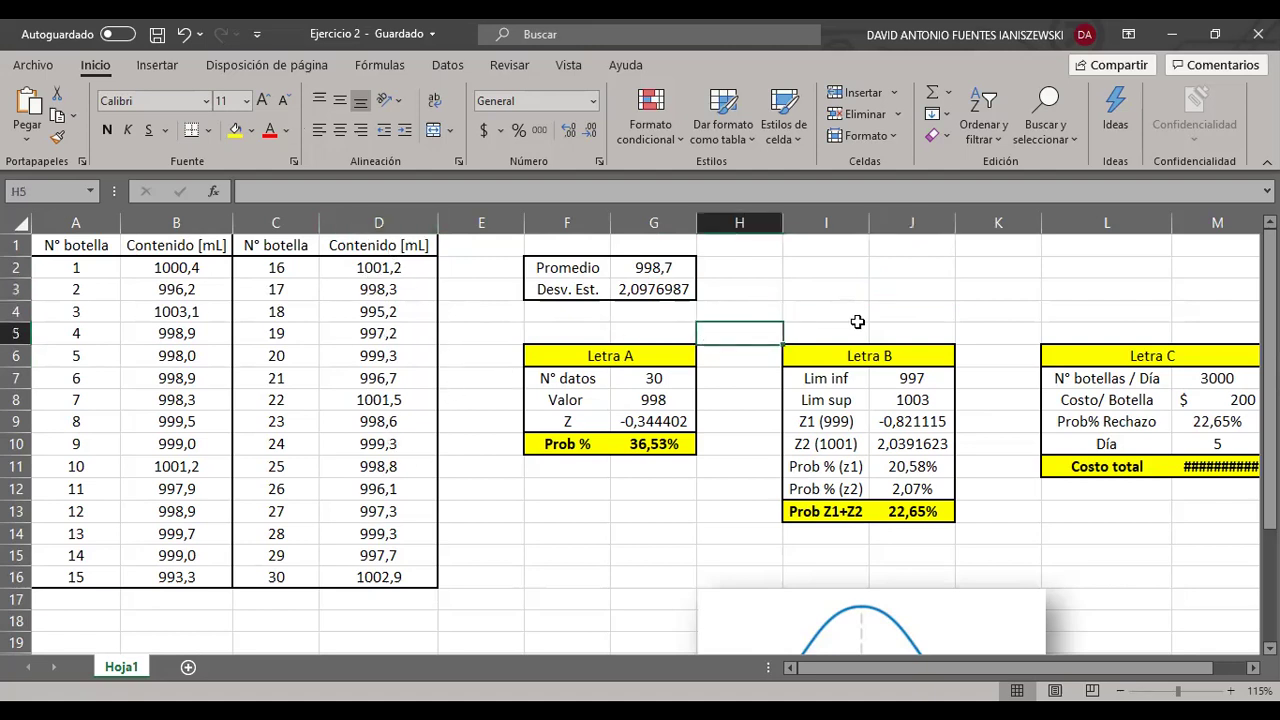
click(822, 304)
click(714, 284)
- Check the formula behind the Promedio value in G2
click(674, 272)
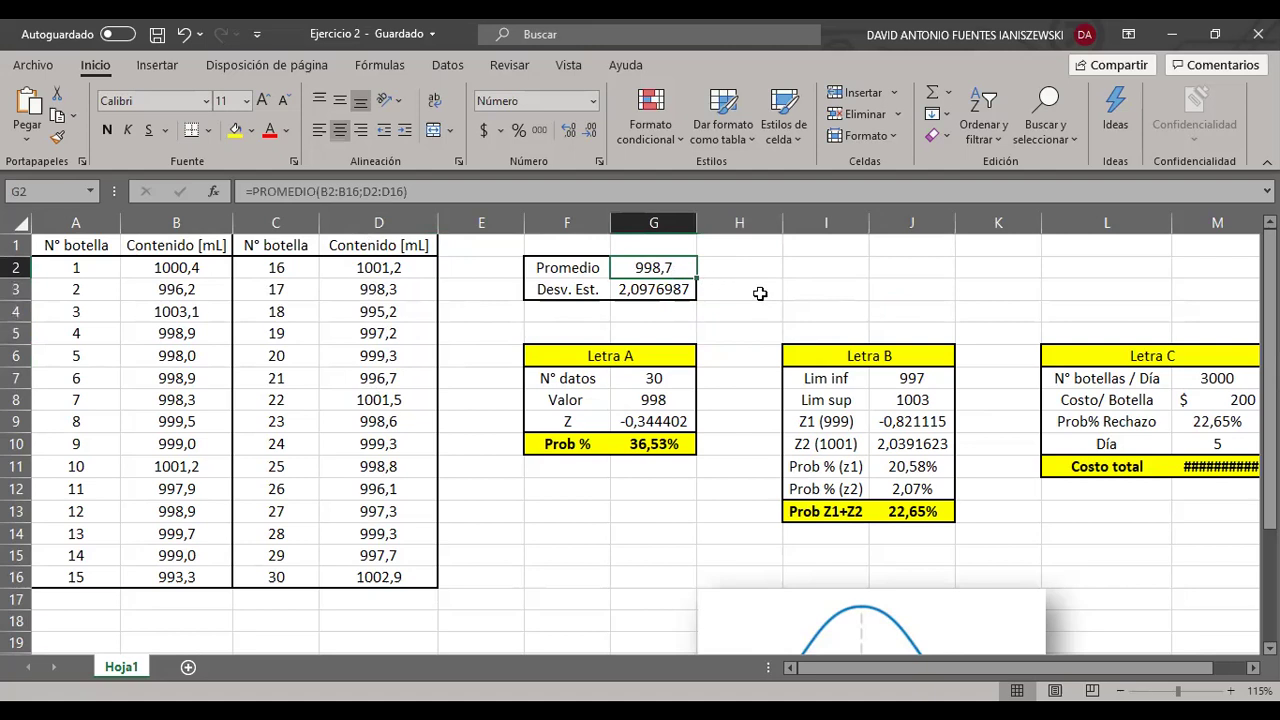
click(760, 293)
click(748, 308)
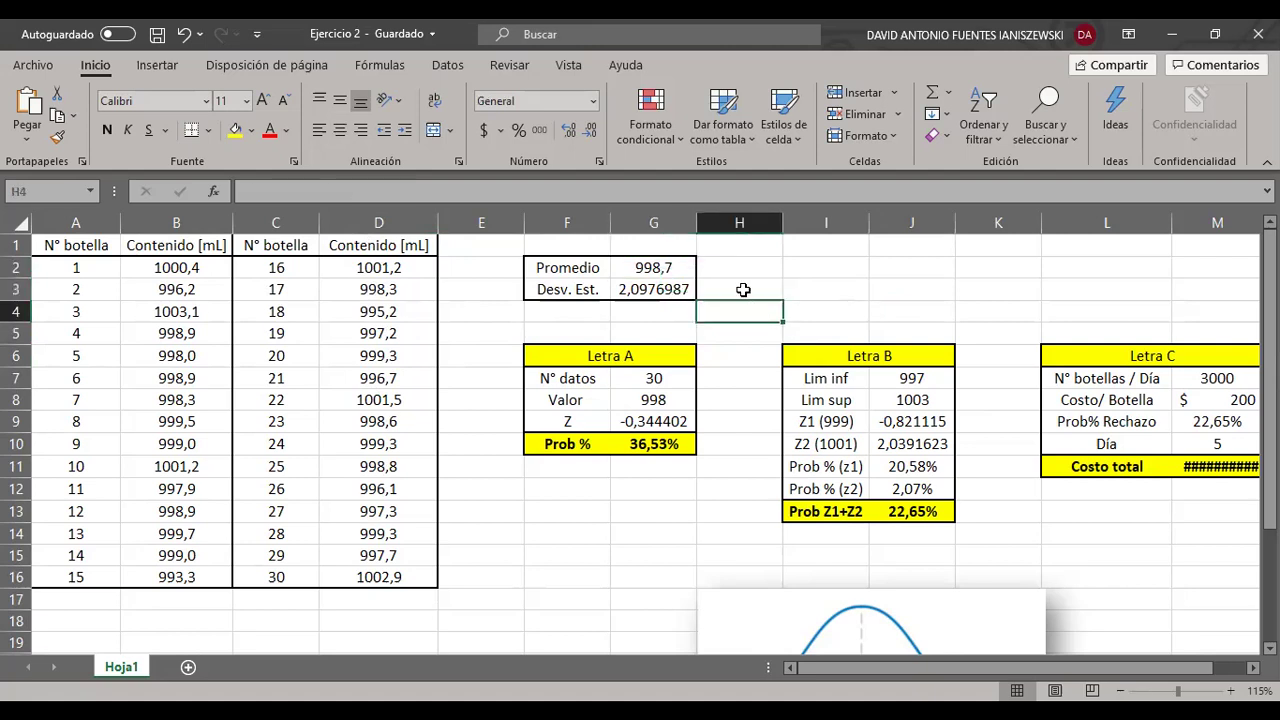
click(743, 289)
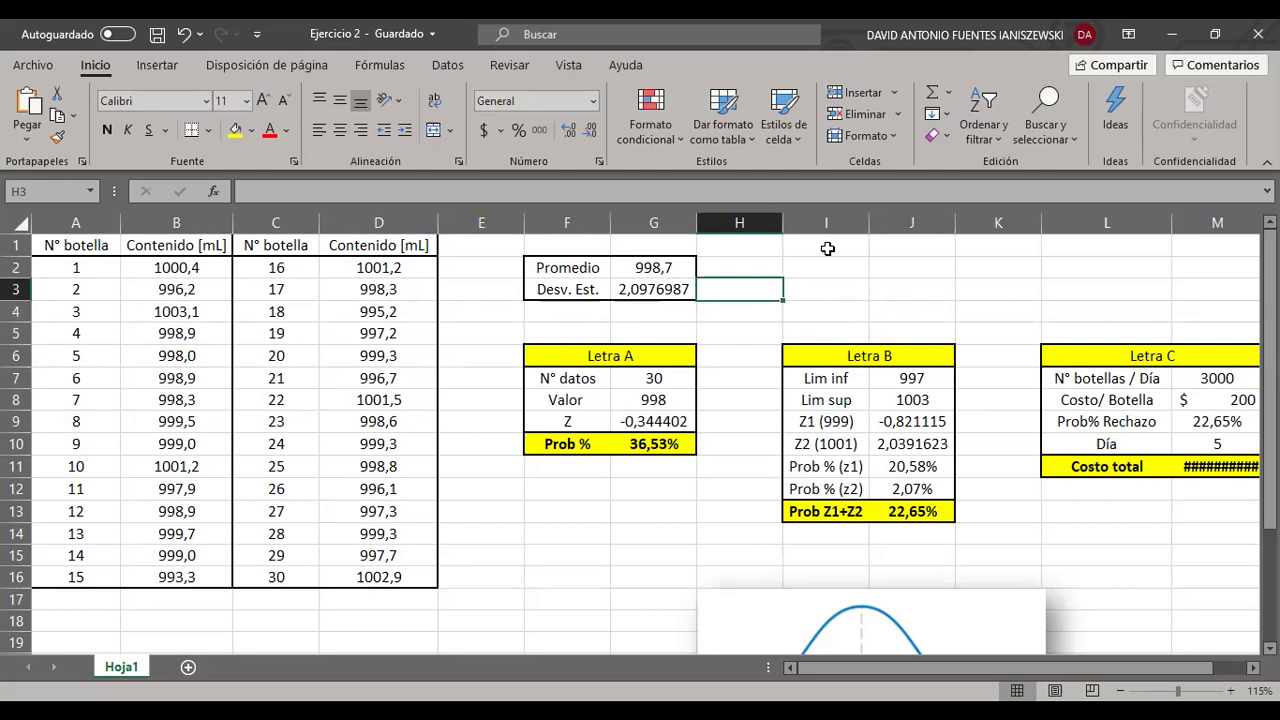
- Switch to the Word document to reread question a) of Ejercicio 2, and return to the Excel workbook
key(alt+Tab)
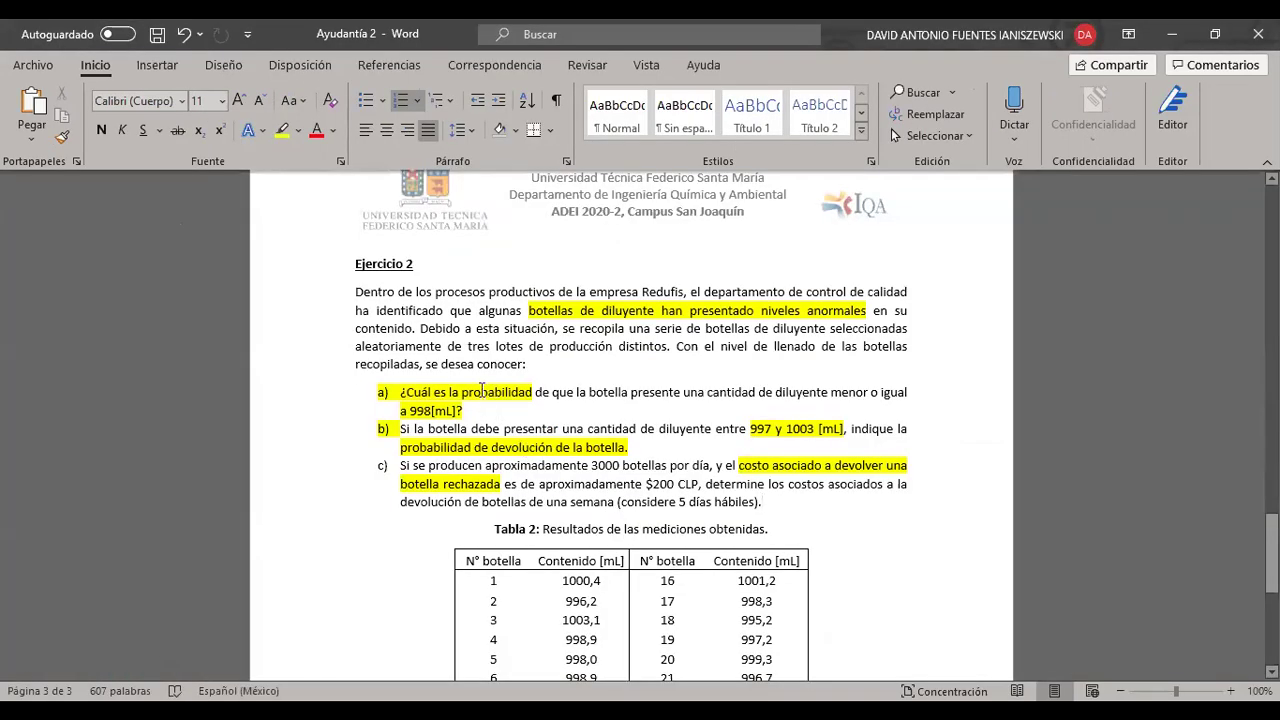
triple_click(517, 409)
click(514, 428)
key(alt+Tab)
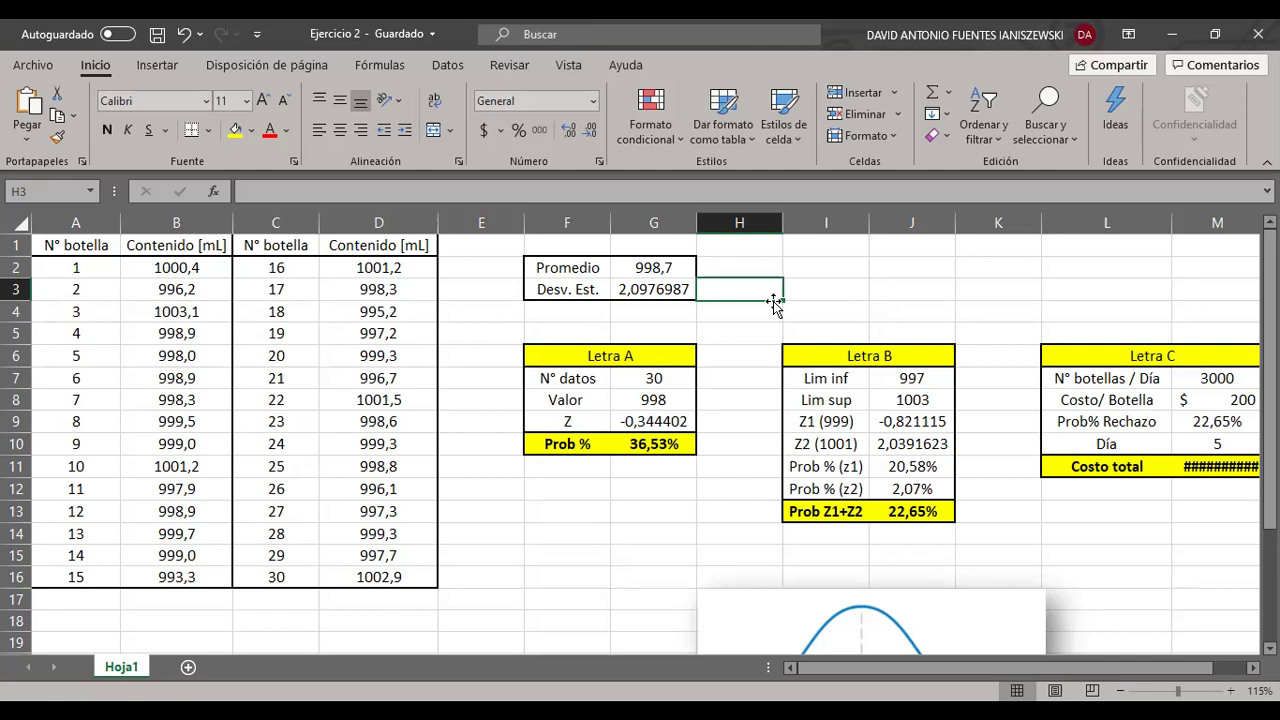
- Select the Valor cell G8 in the Letra A table to review its threshold
key(Left)
key(Right)
key(Down)
key(Down)
key(Down)
key(Down)
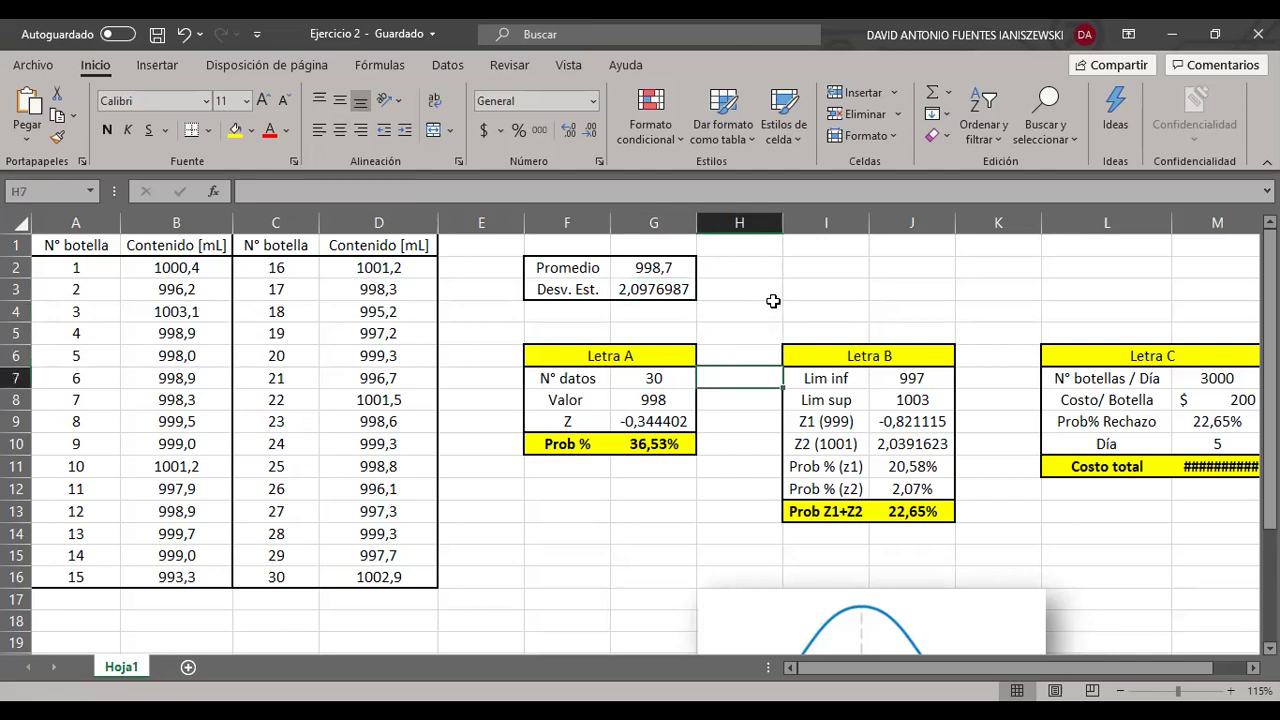
key(Down)
key(Left)
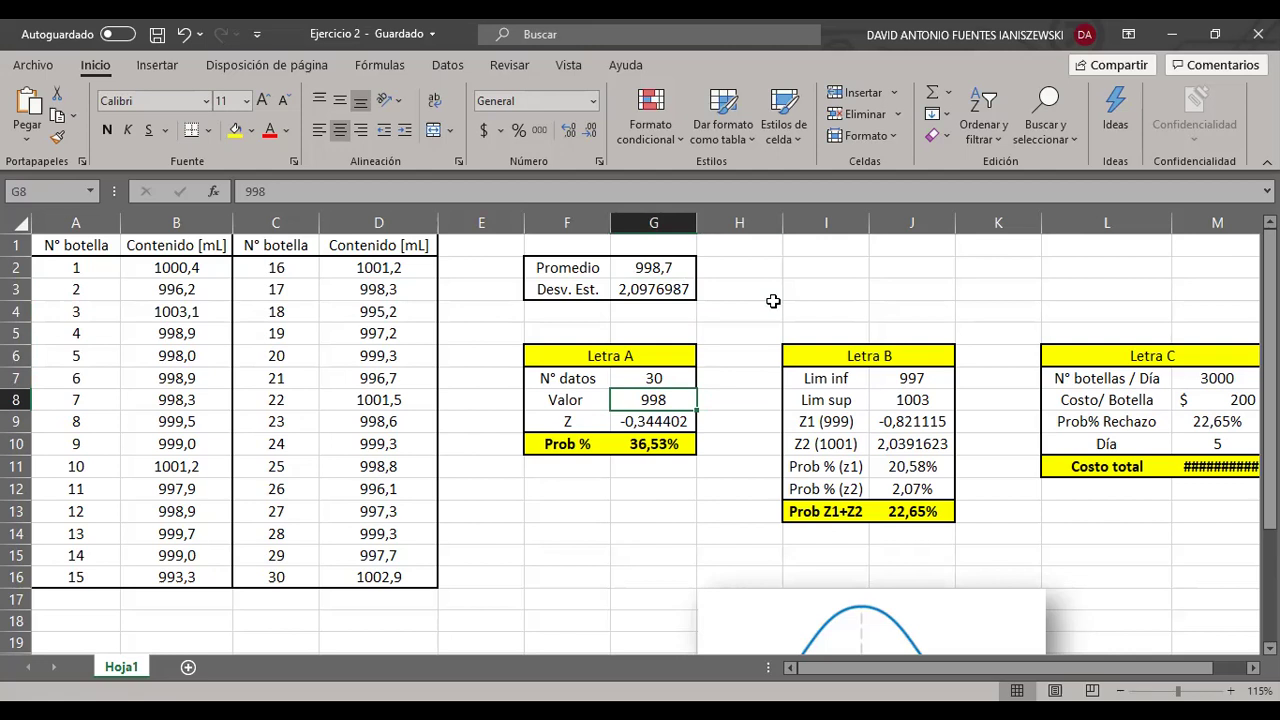
- Move the normal curve picture up to just below the Letra A table, beside the bottle data
scroll(800, 310, down, 3)
scroll(800, 310, right, 3)
scroll(946, 366, up, 2)
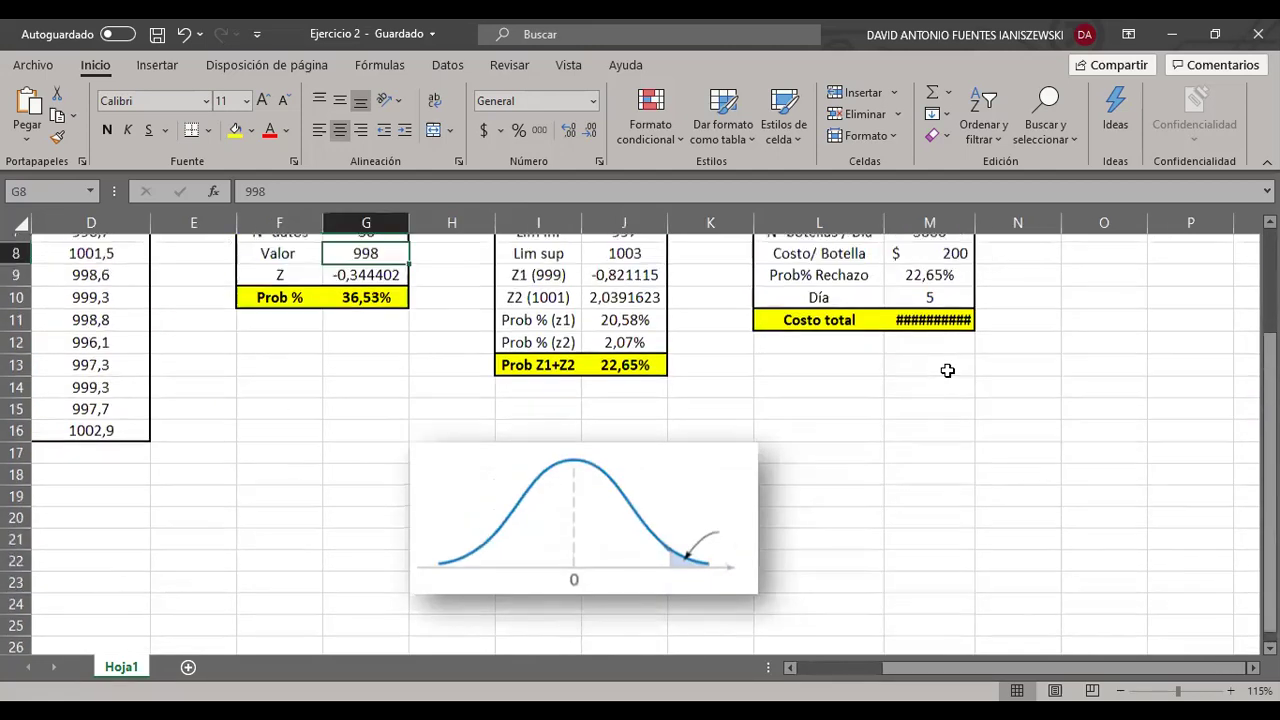
drag(636, 528, 423, 418)
scroll(423, 418, up, 3)
scroll(423, 418, left, 1)
scroll(423, 418, left, 2)
drag(610, 355, 640, 333)
click(750, 337)
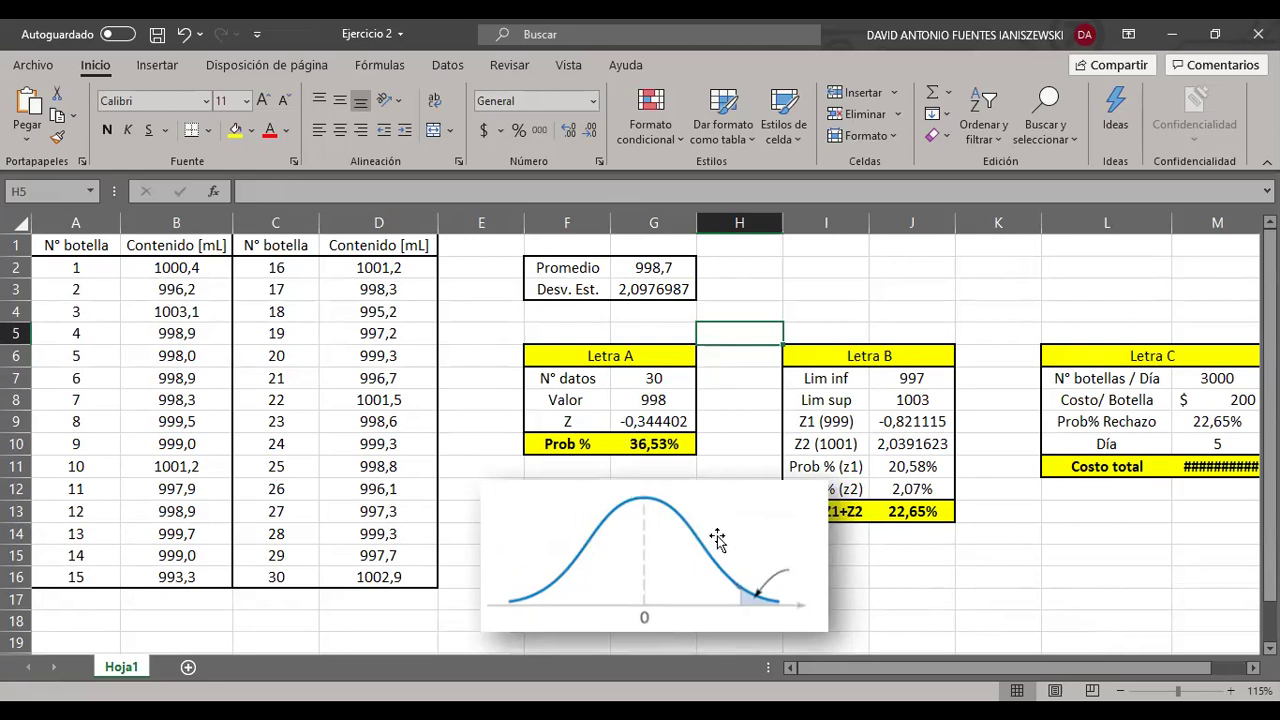
drag(662, 398, 698, 385)
click(724, 403)
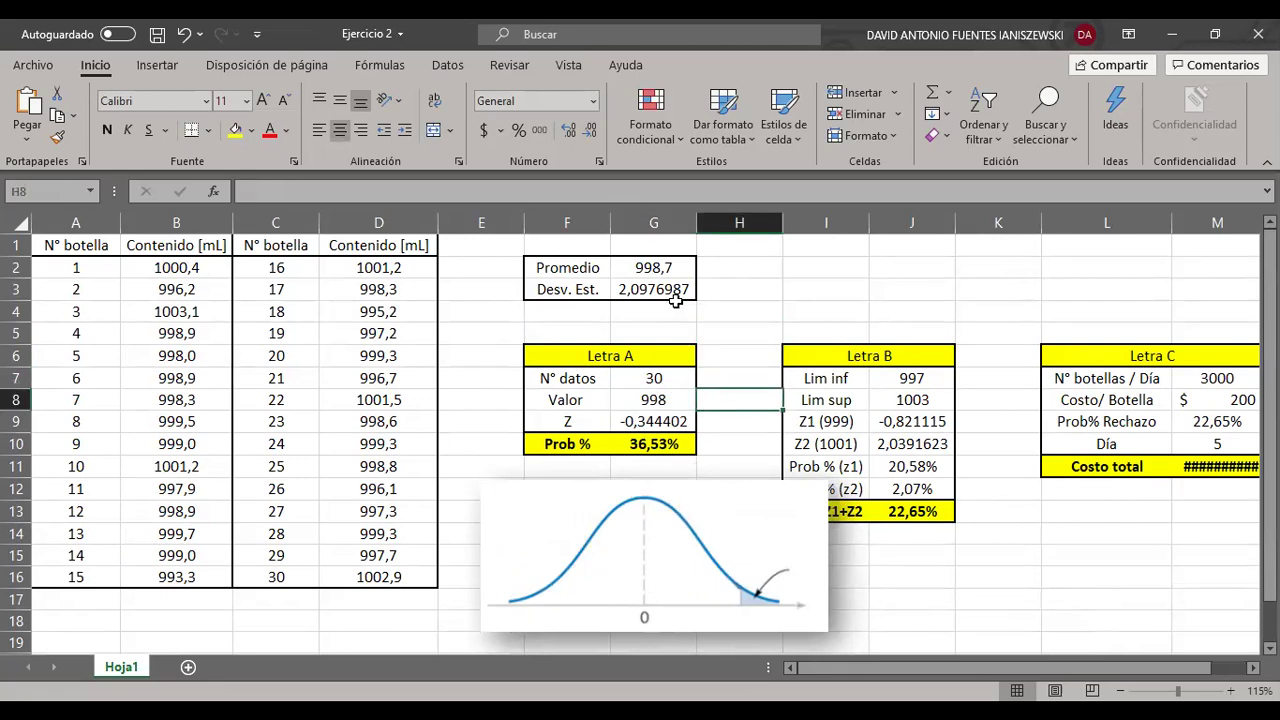
drag(722, 411, 724, 416)
click(719, 285)
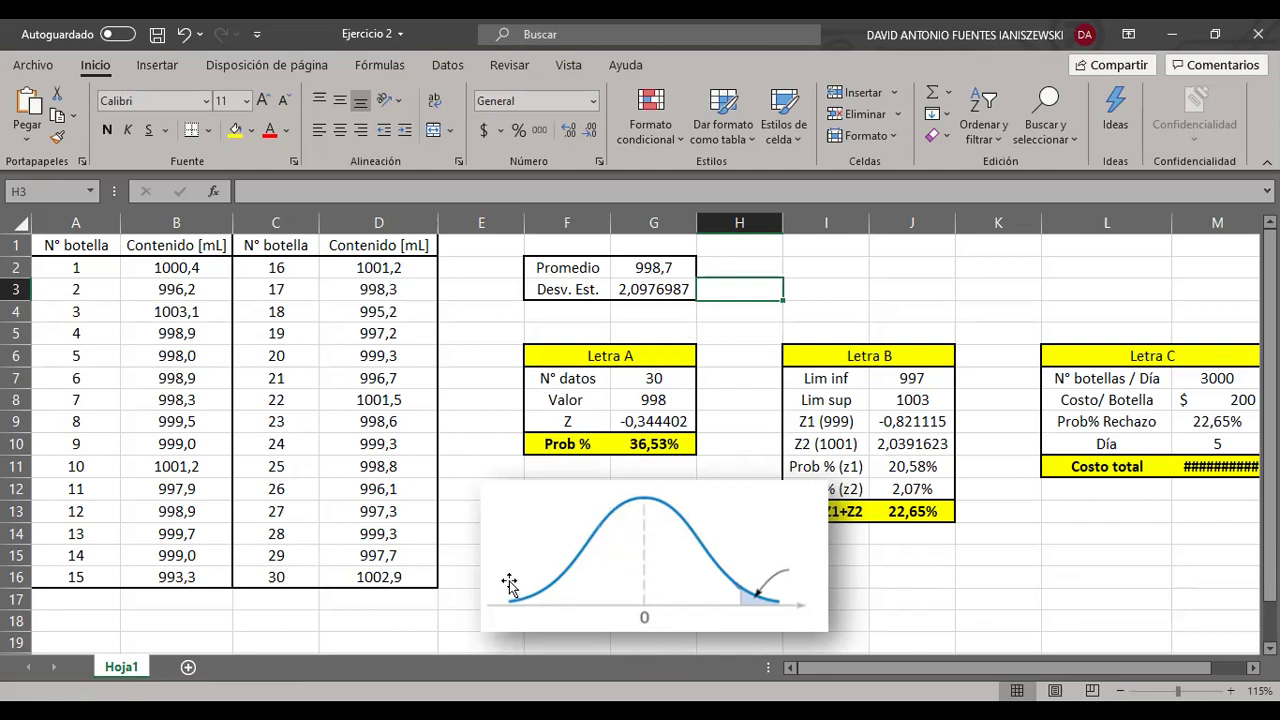
click(748, 443)
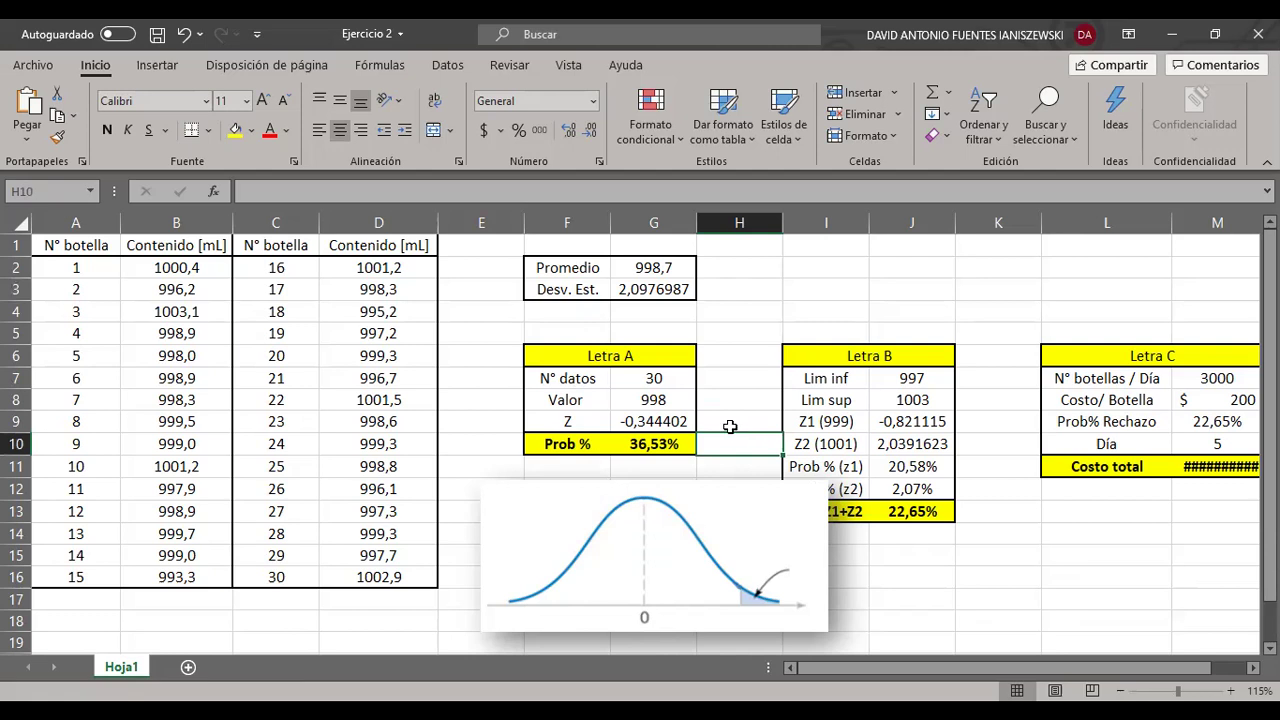
click(730, 422)
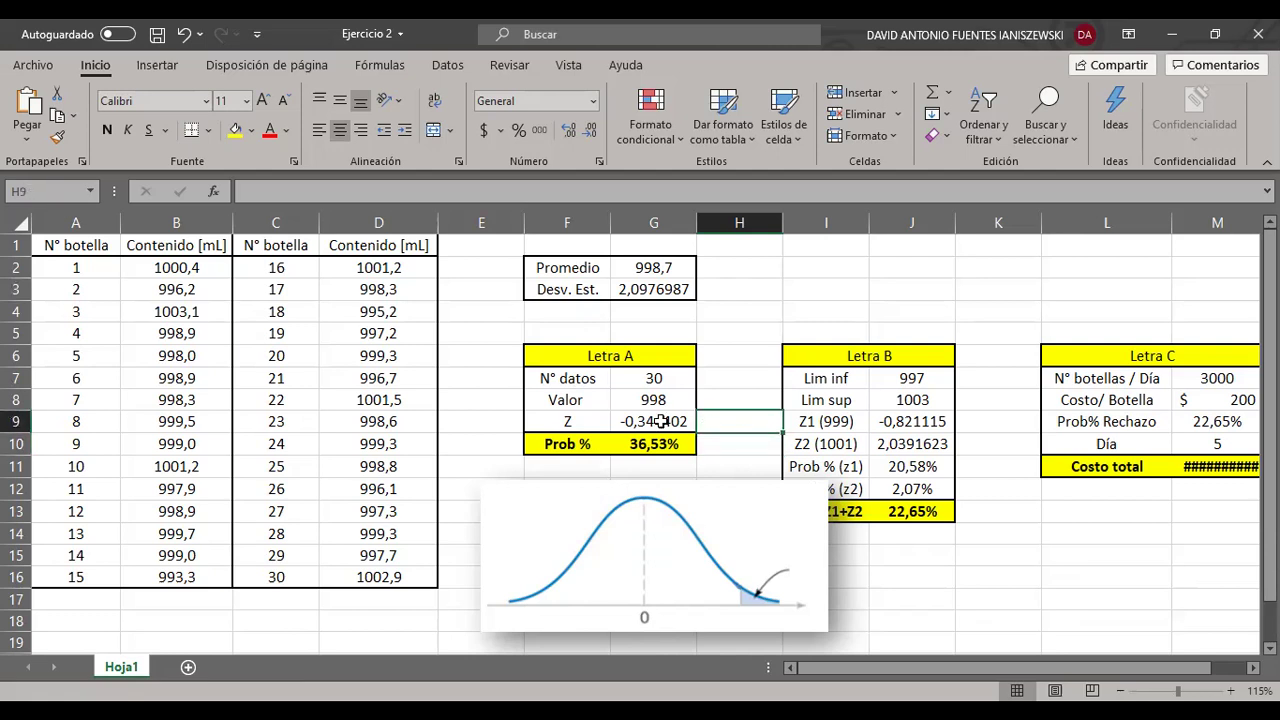
- Inspect the cell references used by the Z formula in G9 of the Letra A table, leaving the formula as it is
click(660, 421)
key(F2)
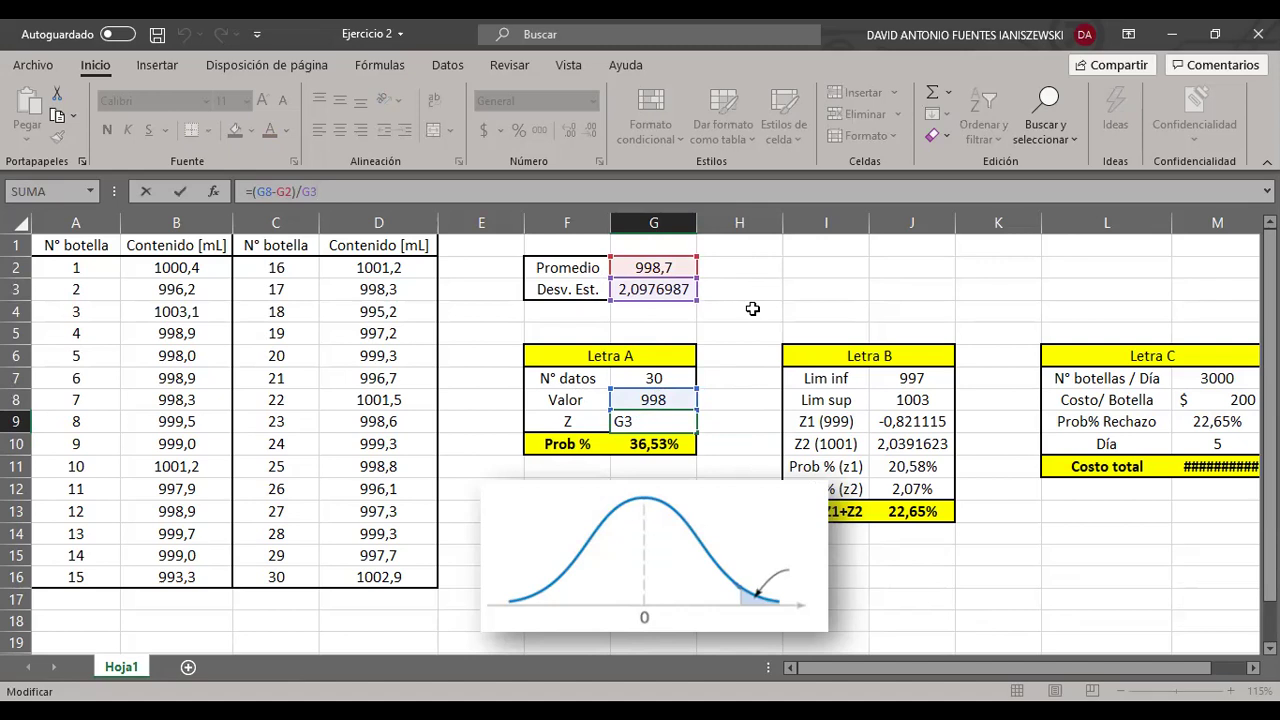
key(ctrl+Return)
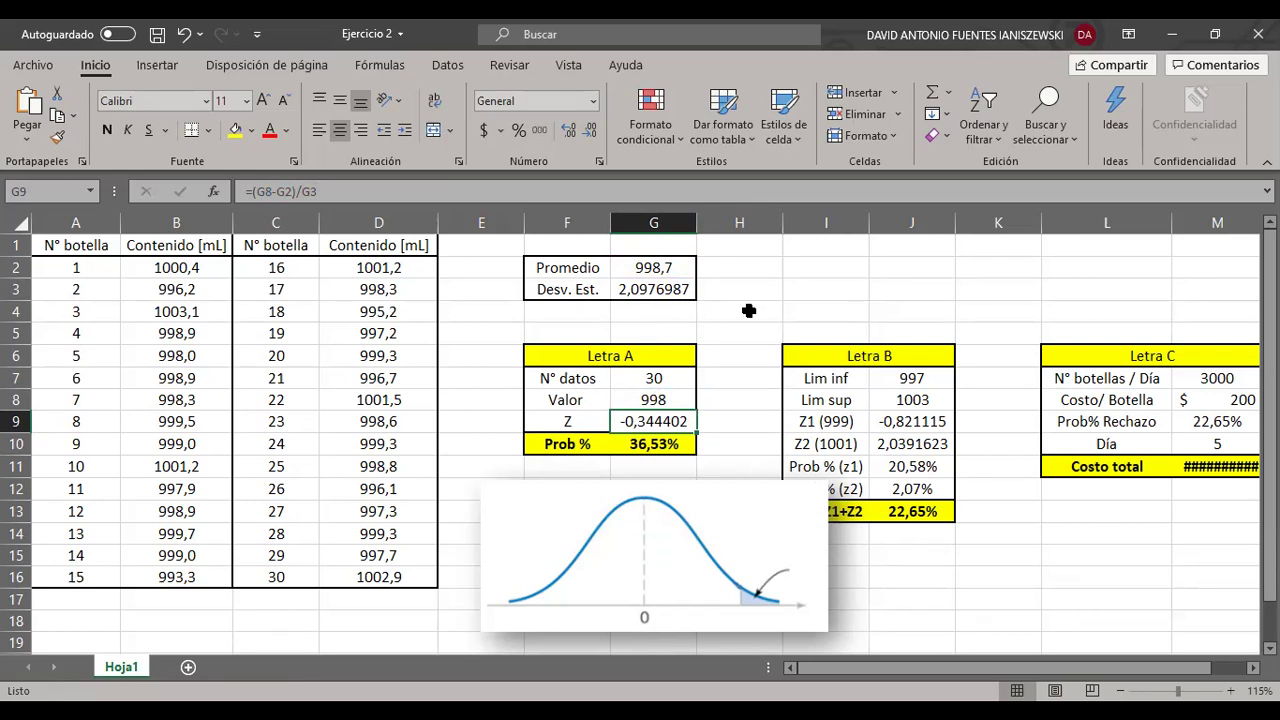
click(777, 290)
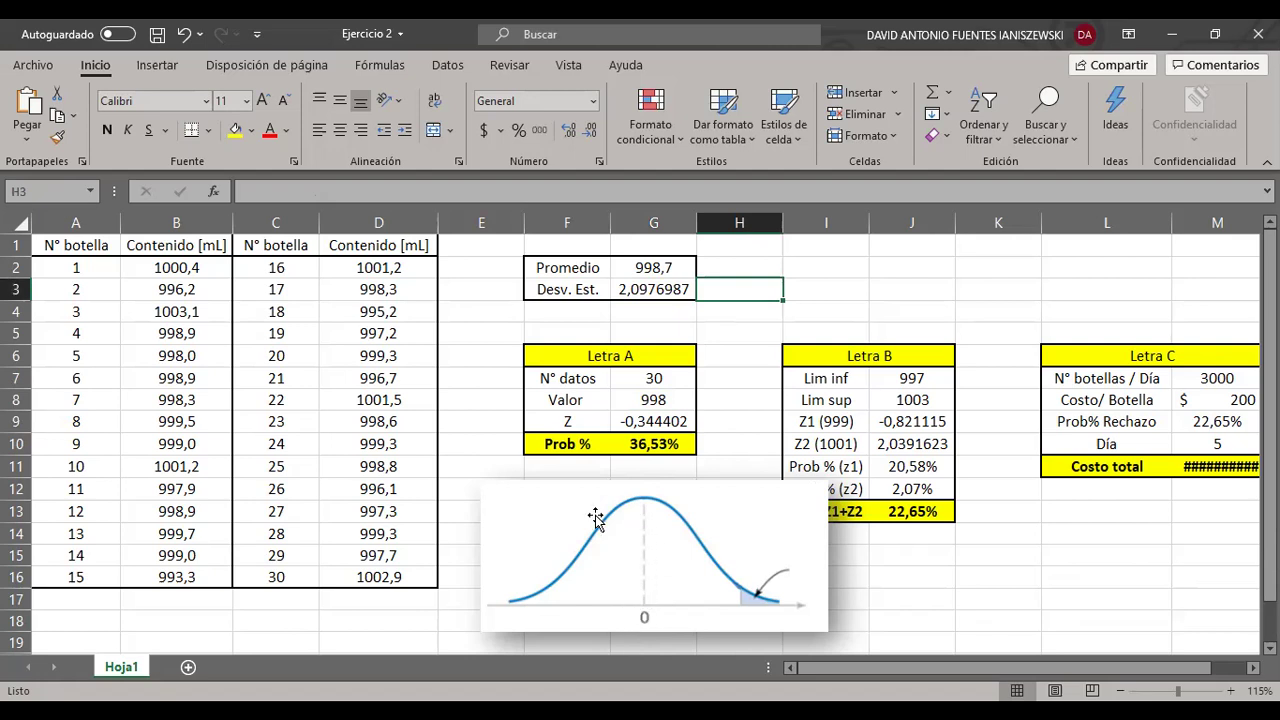
click(741, 448)
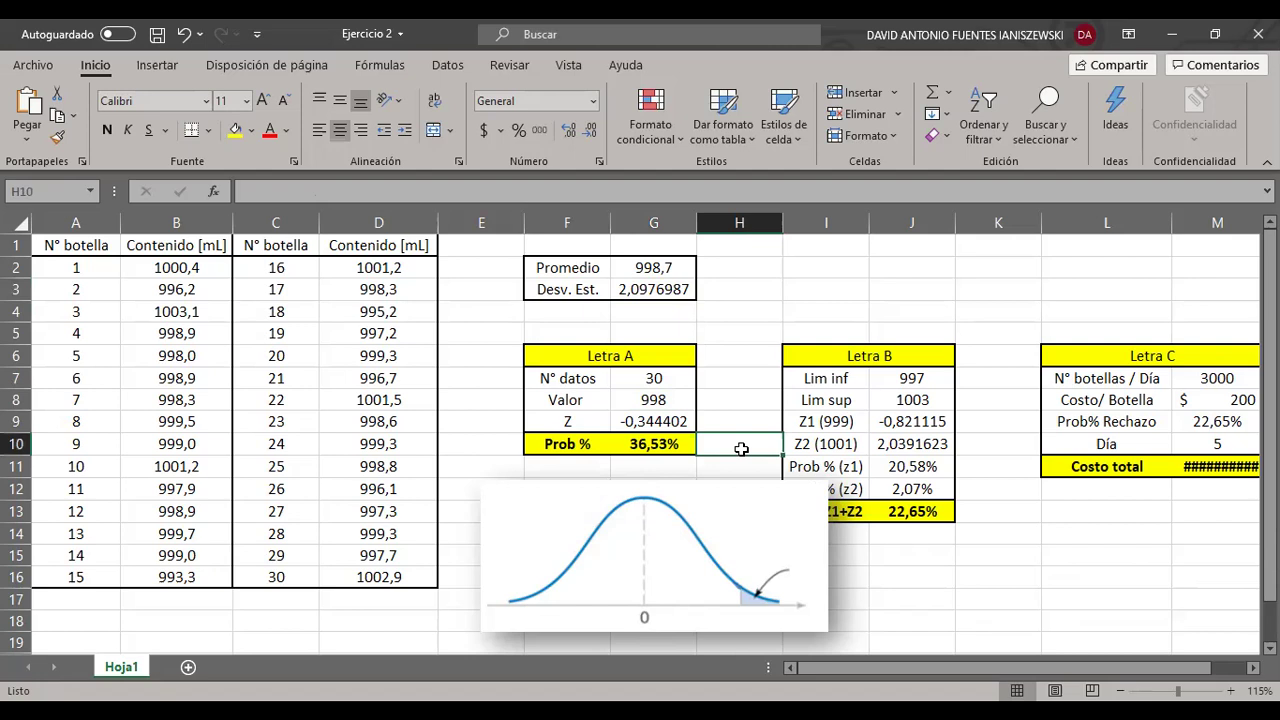
click(758, 400)
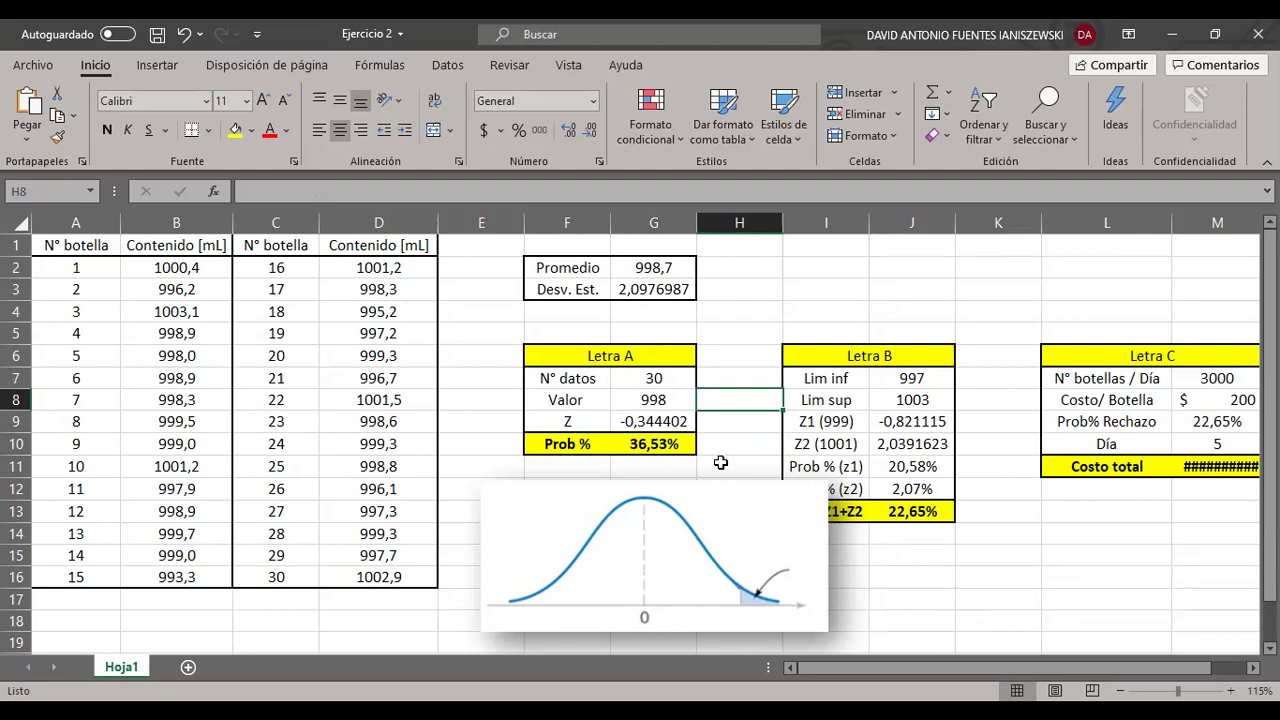
- Inspect the standard normal distribution formula in the Prob % cell G10 and its reference to the Z value
click(685, 444)
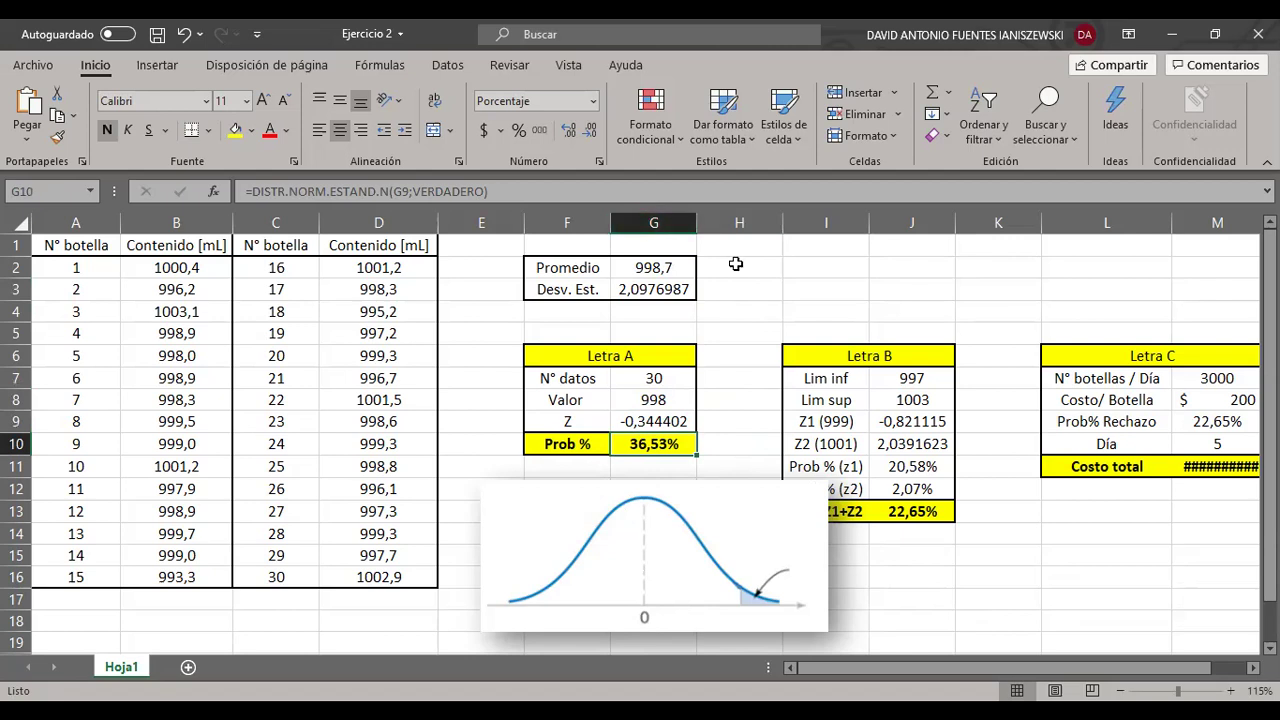
key(F2)
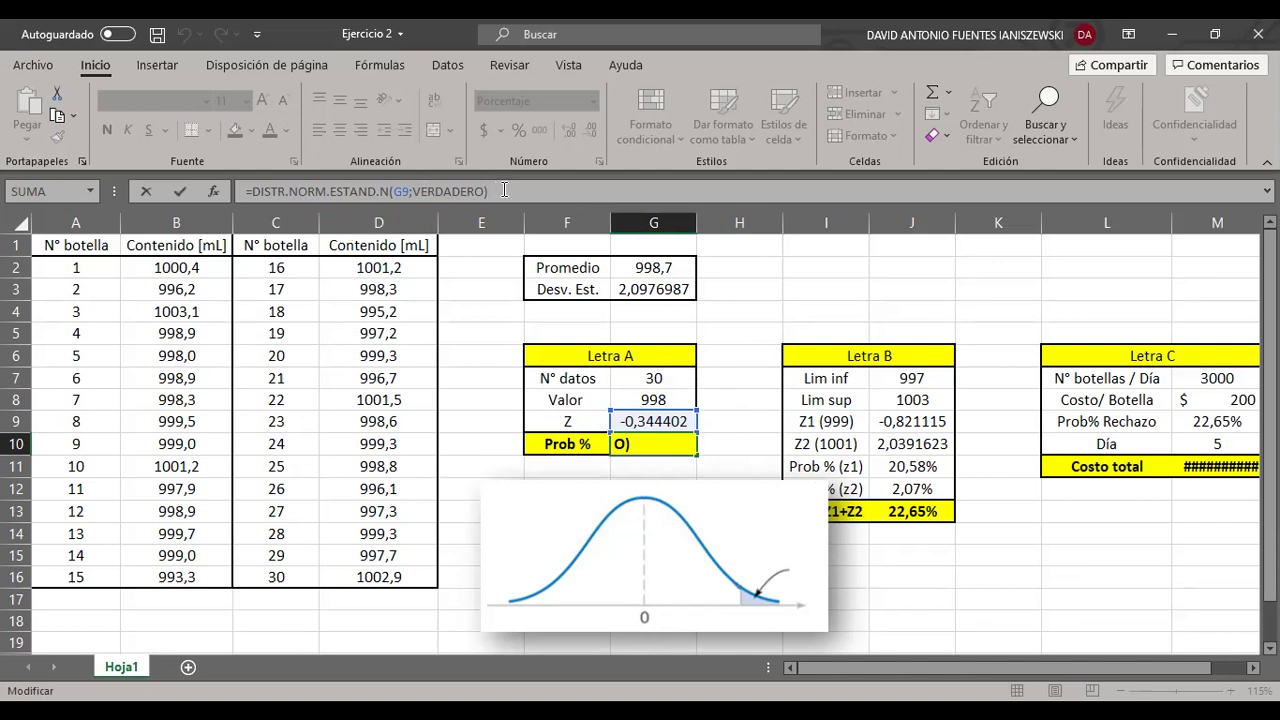
click(654, 425)
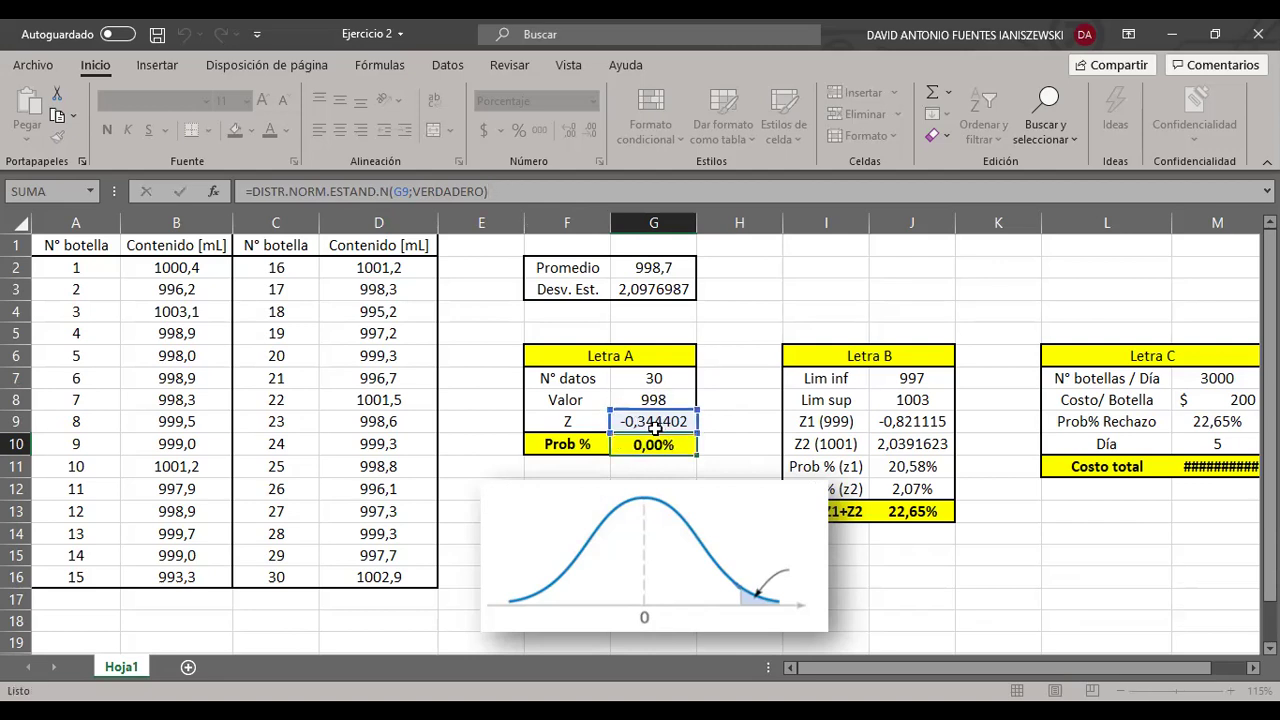
key(Return)
click(730, 402)
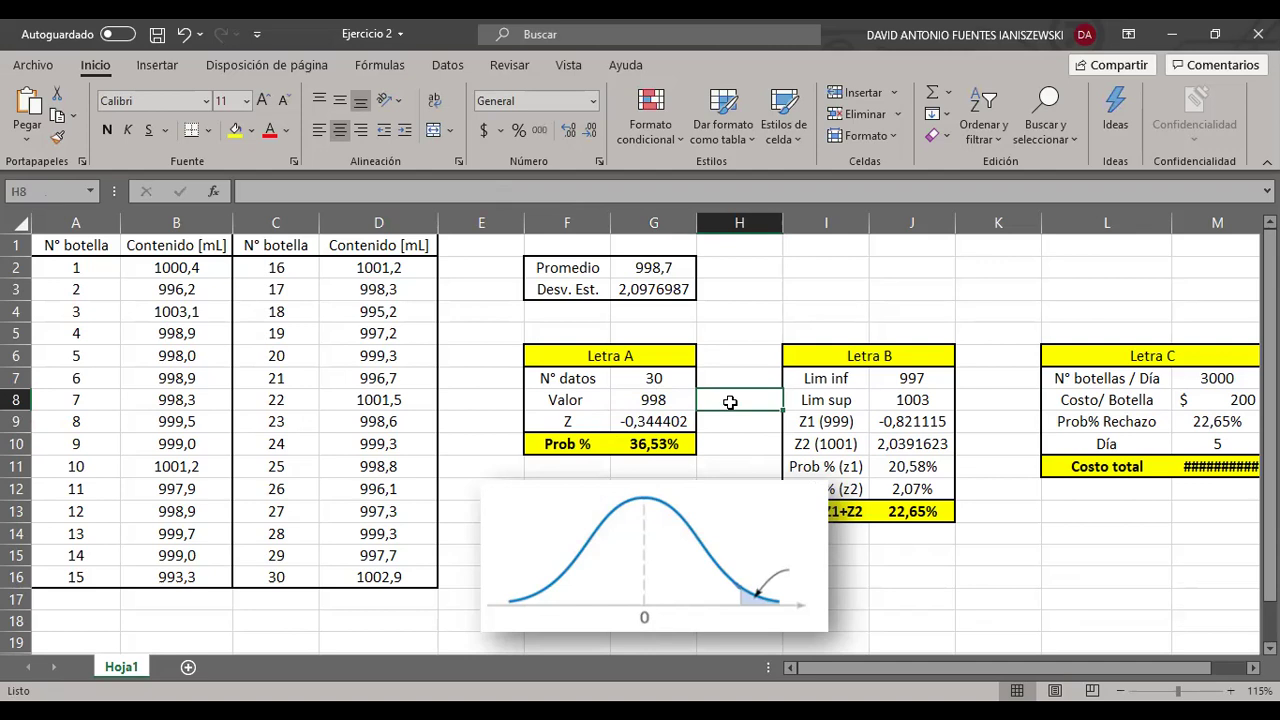
- Move the normal curve picture below the Letra B table so it no longer covers any of its cells
drag(706, 508, 822, 562)
click(889, 289)
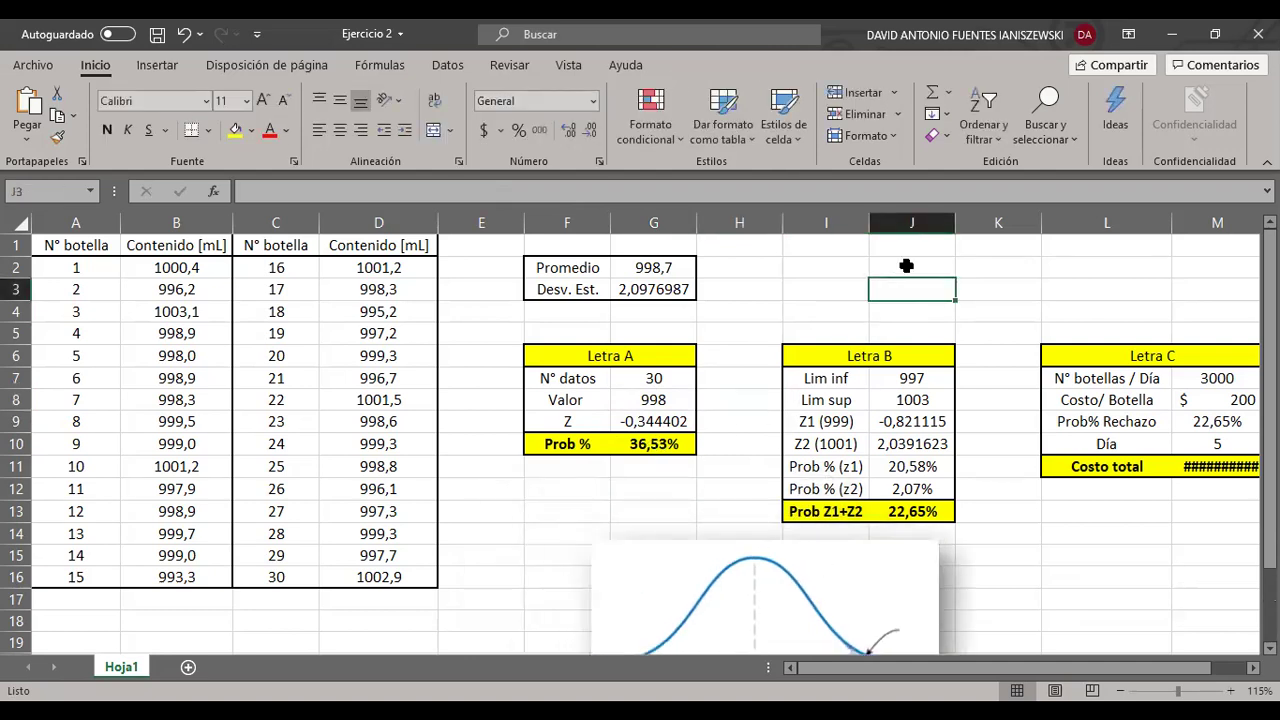
- Switch to the Word document to reread question b) of Ejercicio 2, and return to the Excel workbook
key(alt+Tab)
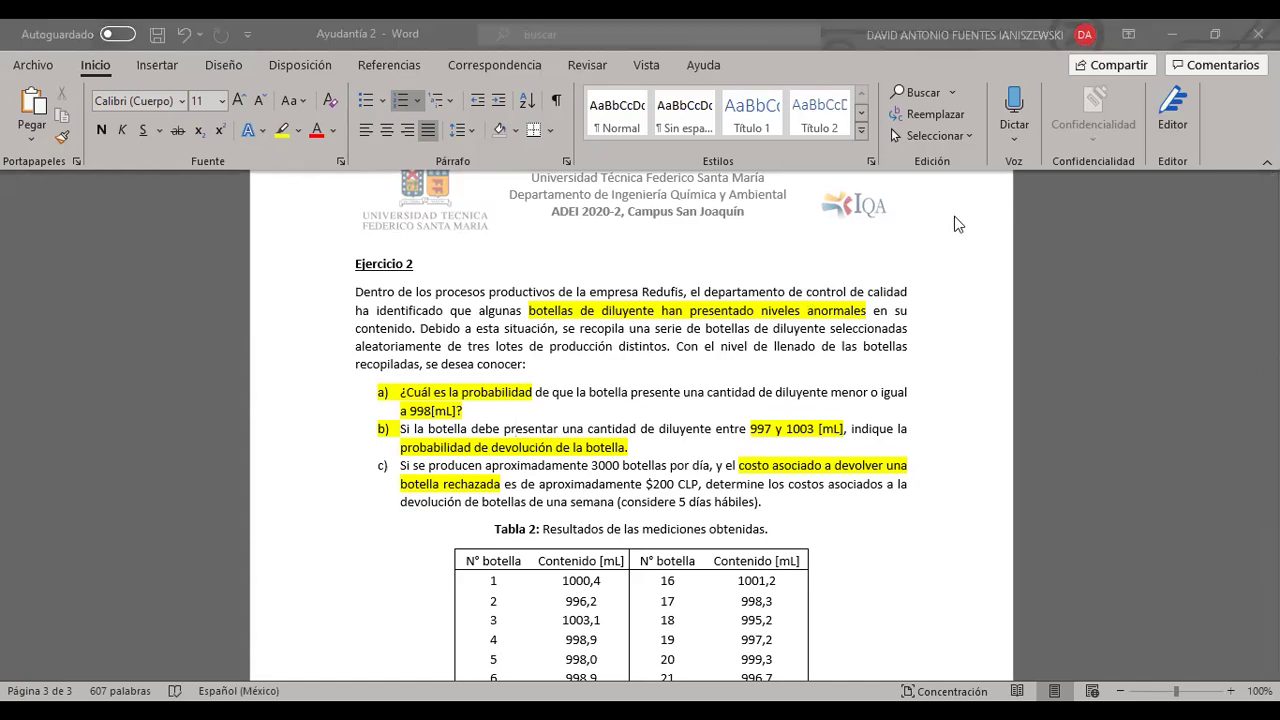
key(alt+Tab)
click(997, 372)
click(997, 356)
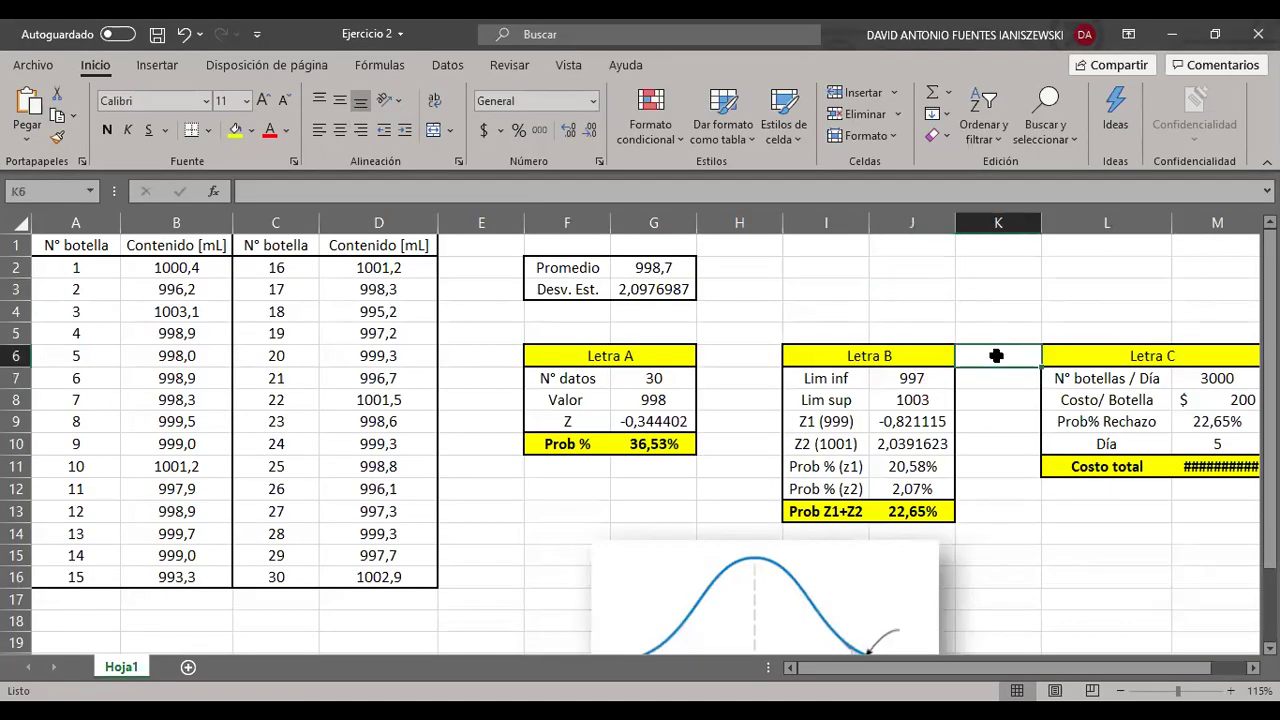
- Review the Lim inf and Lim sup values in the Letra B table
key(Left)
key(Right)
key(Left)
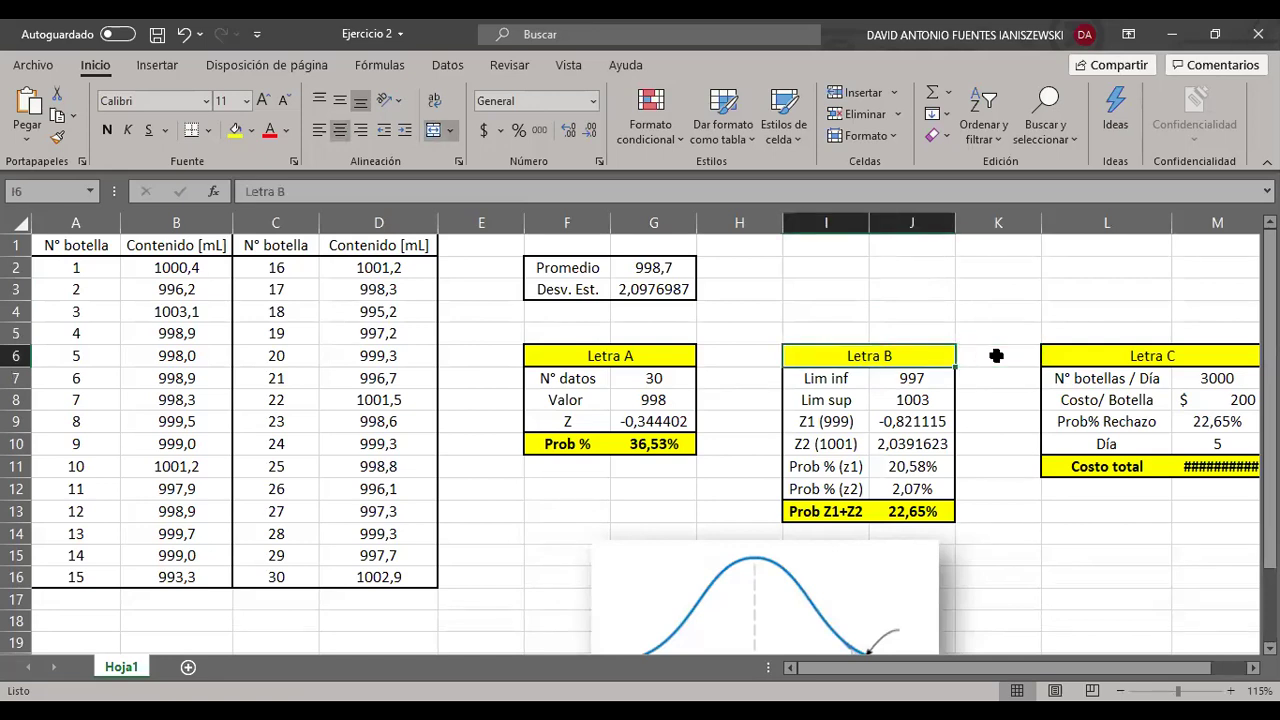
key(Down)
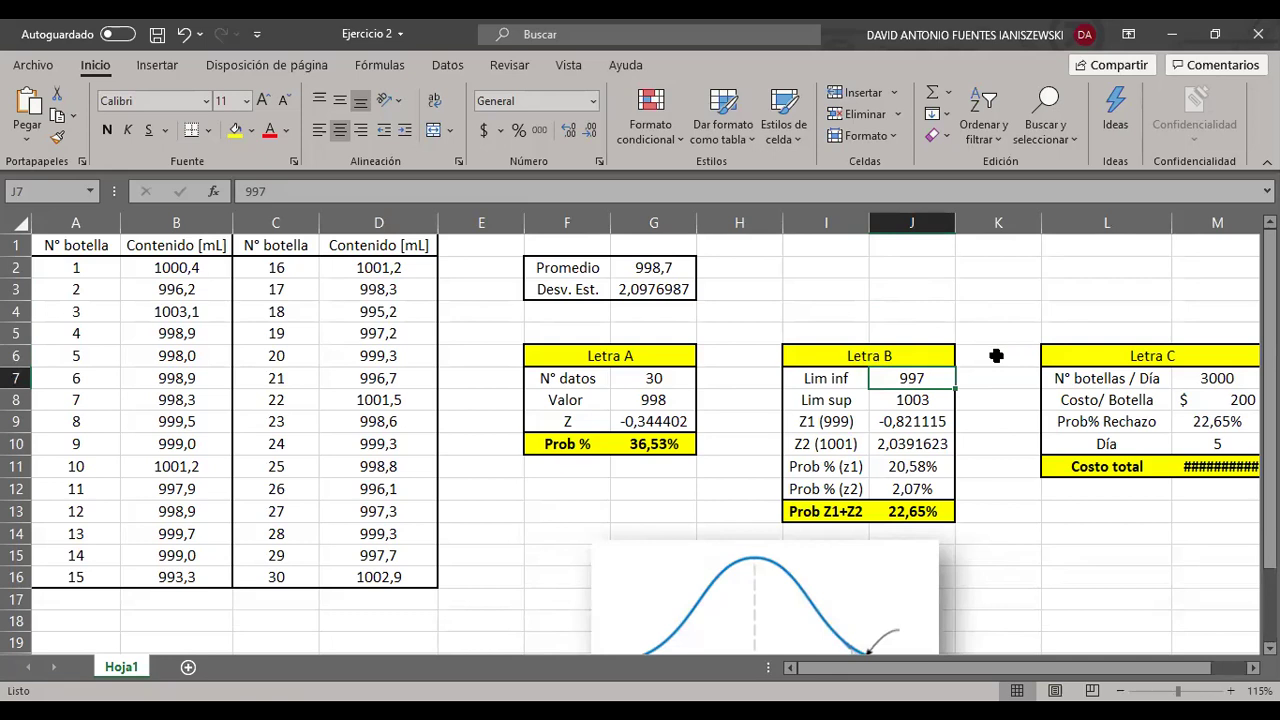
key(Down)
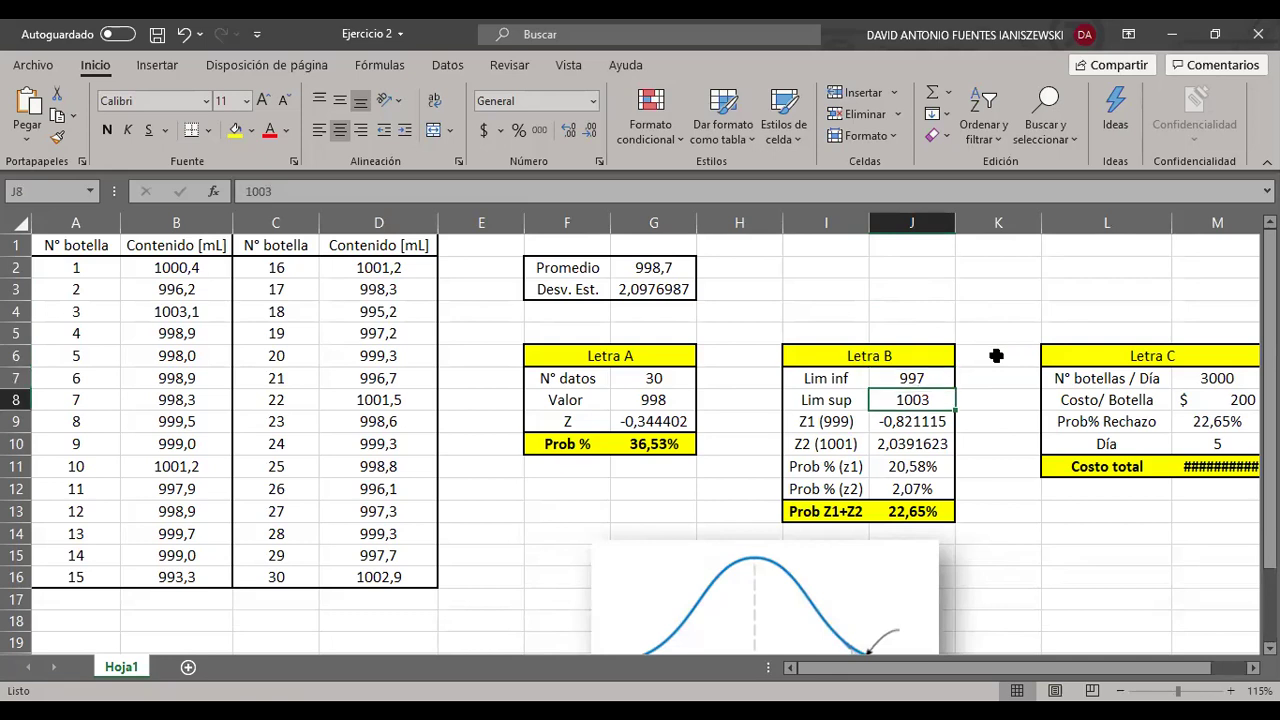
key(Up)
- Correct the Letra B labels to "Z1 (997)" and "Z2 (1003)", and save the workbook
double_click(846, 422)
key(BackSpace)
text(7)
key(Return)
double_click(840, 443)
key(BackSpace)
text(3)
click(988, 376)
click(157, 37)
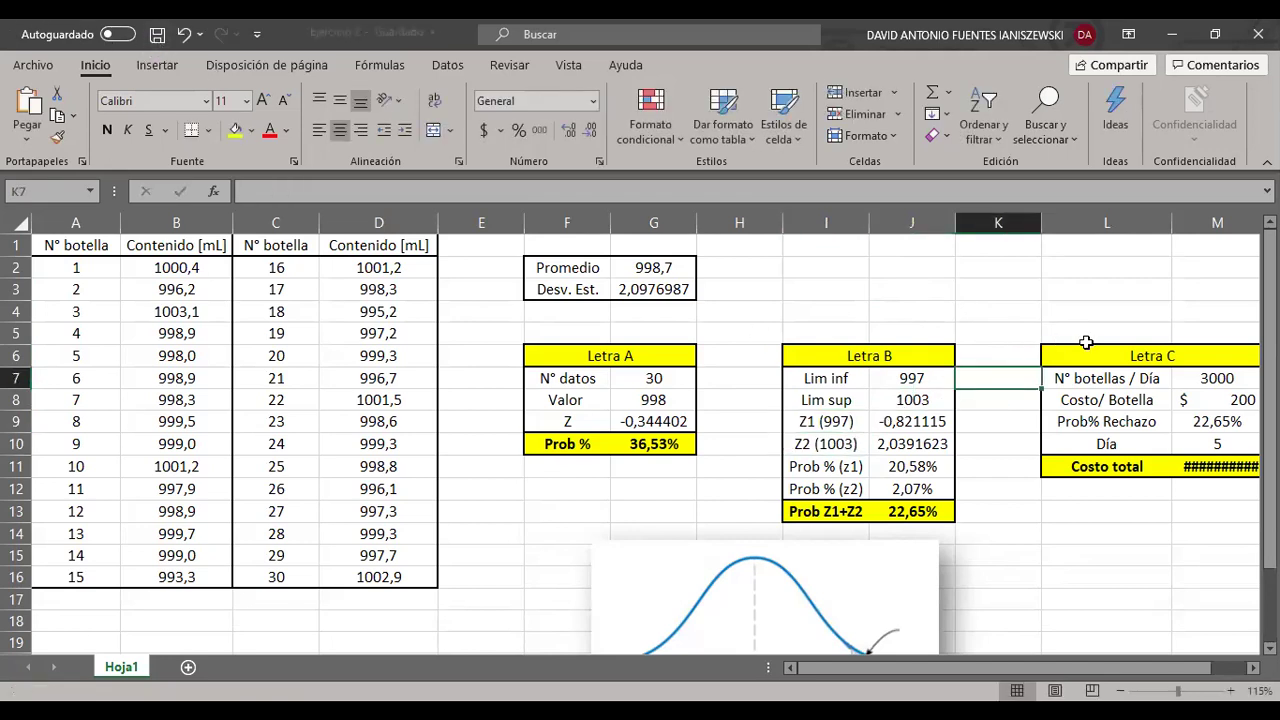
- Inspect the Z2 (1003) formula in the Letra B table and the cells it references
click(988, 425)
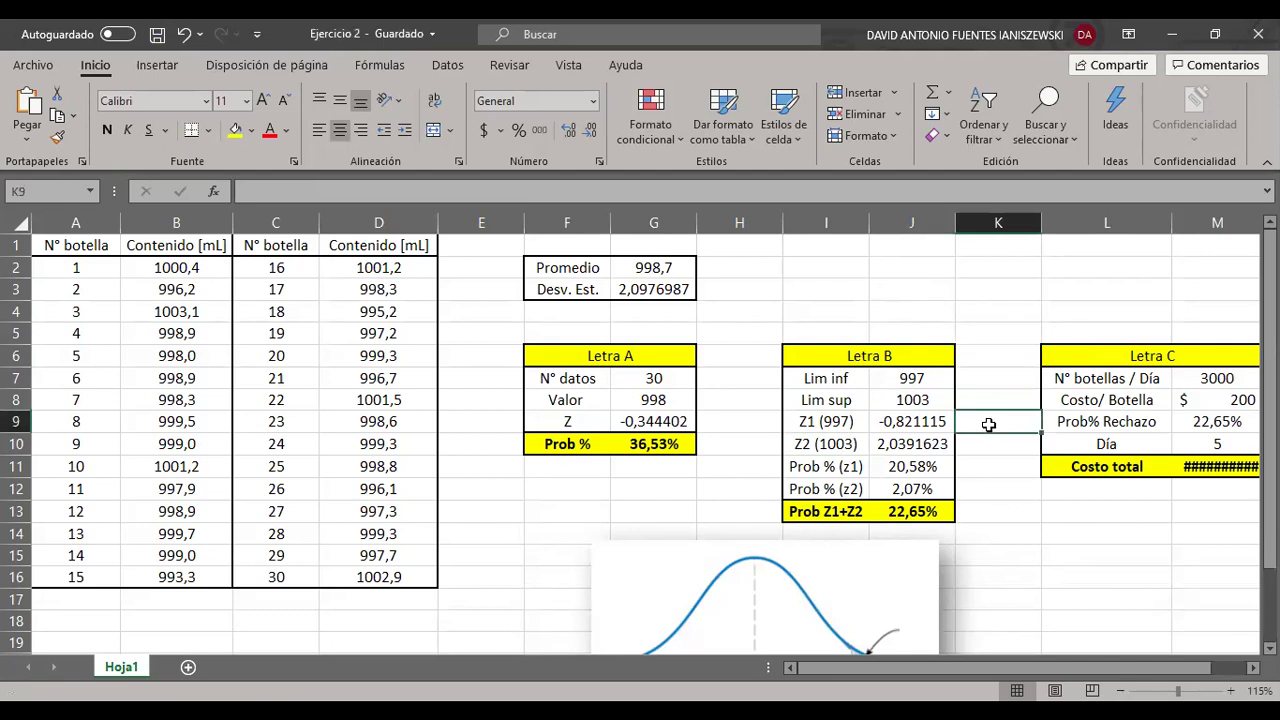
click(935, 441)
key(F2)
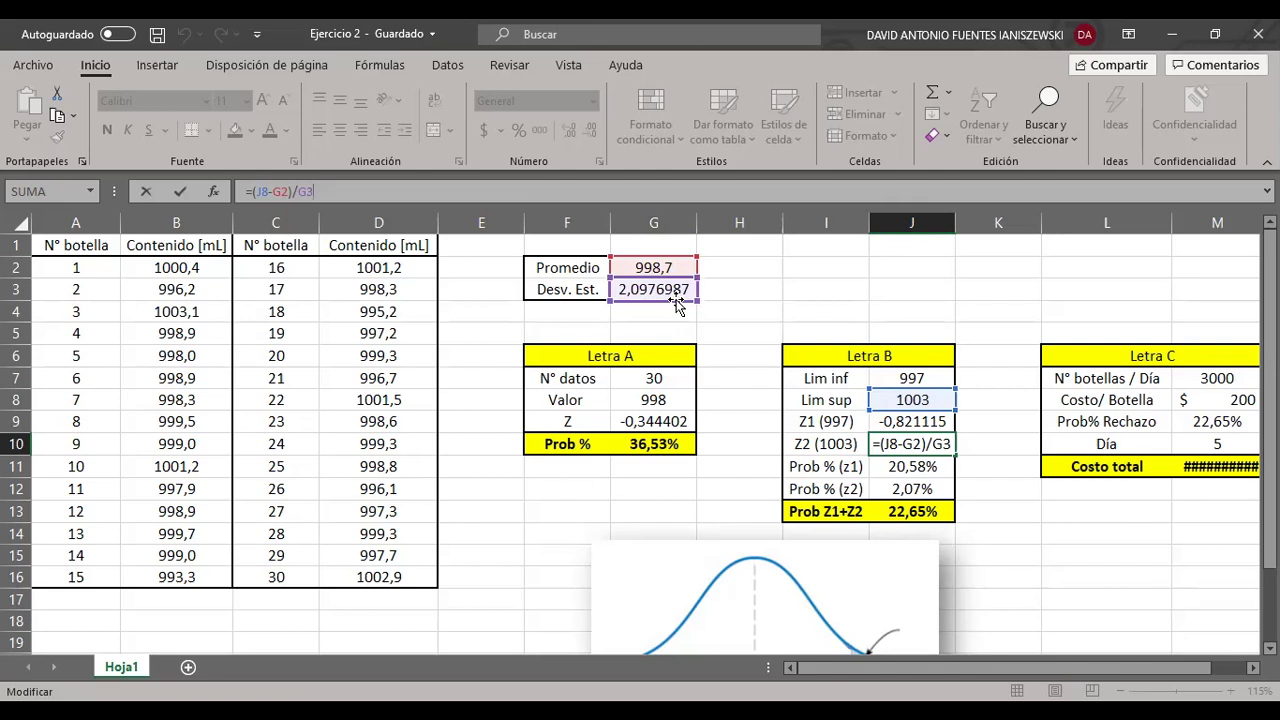
key(ctrl+Return)
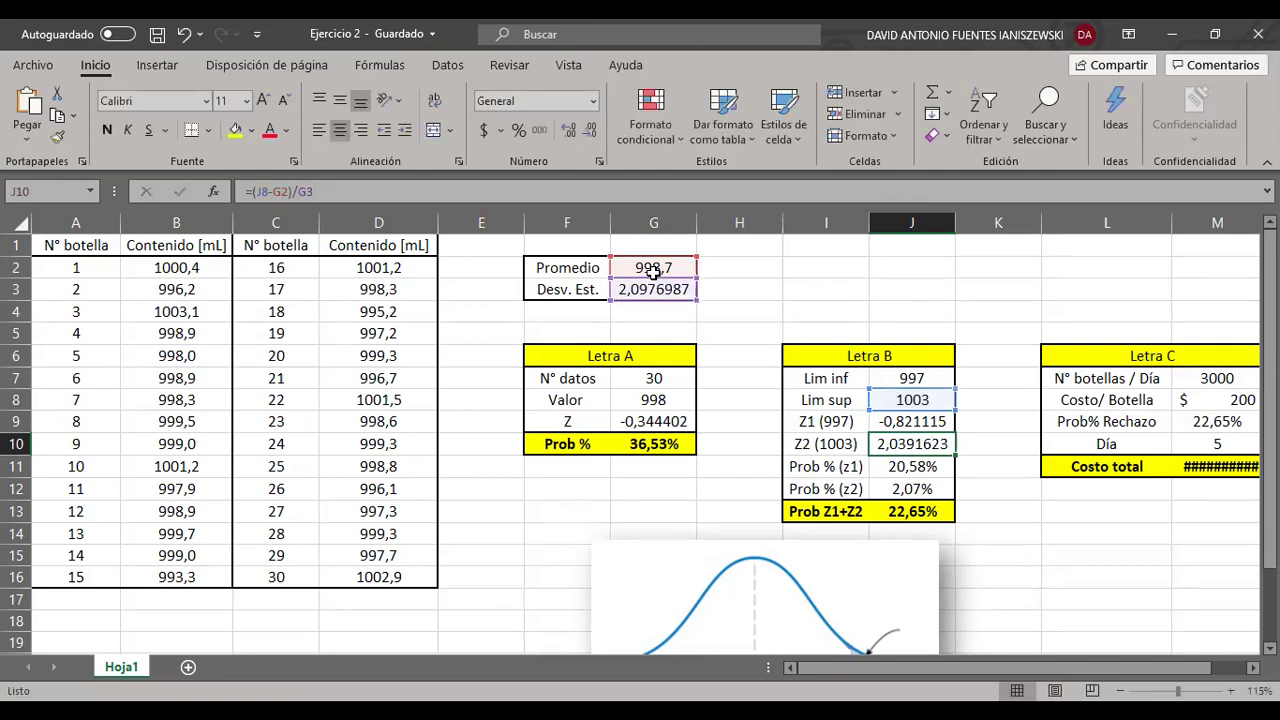
- Inspect the Promedio and Desv. Est. formulas and the bottle content ranges they use
click(656, 270)
click(444, 196)
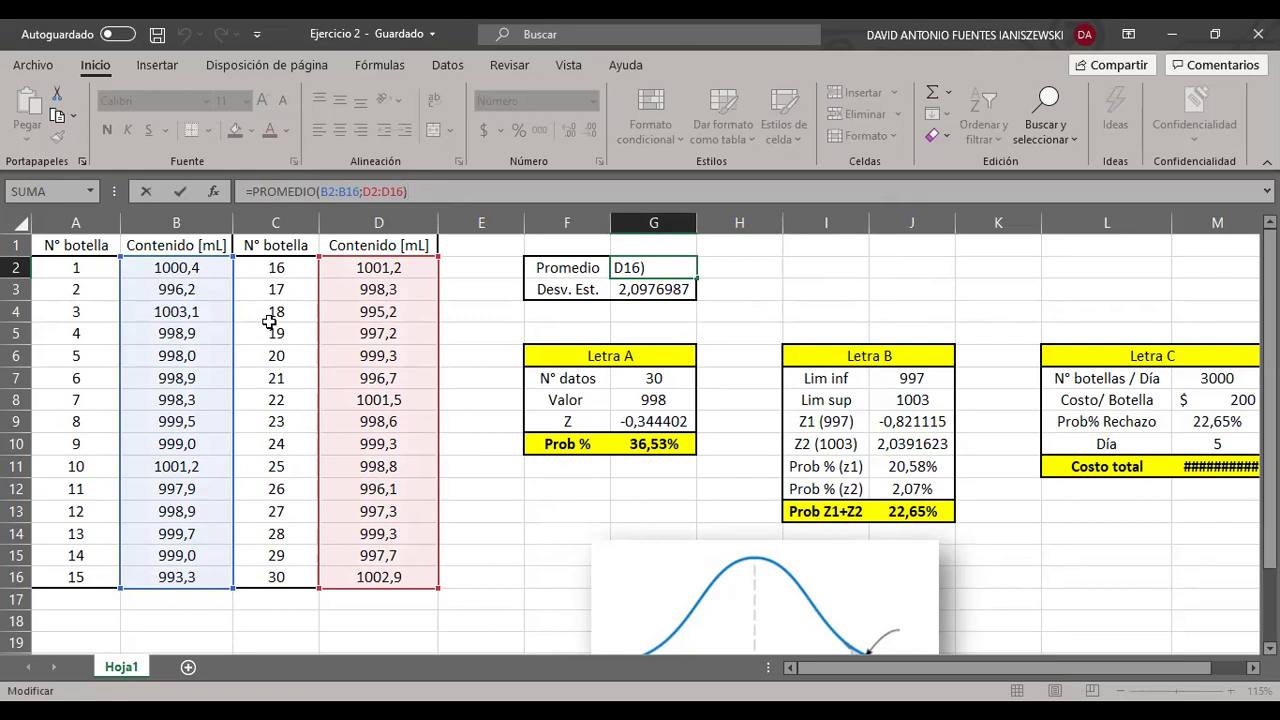
key(Return)
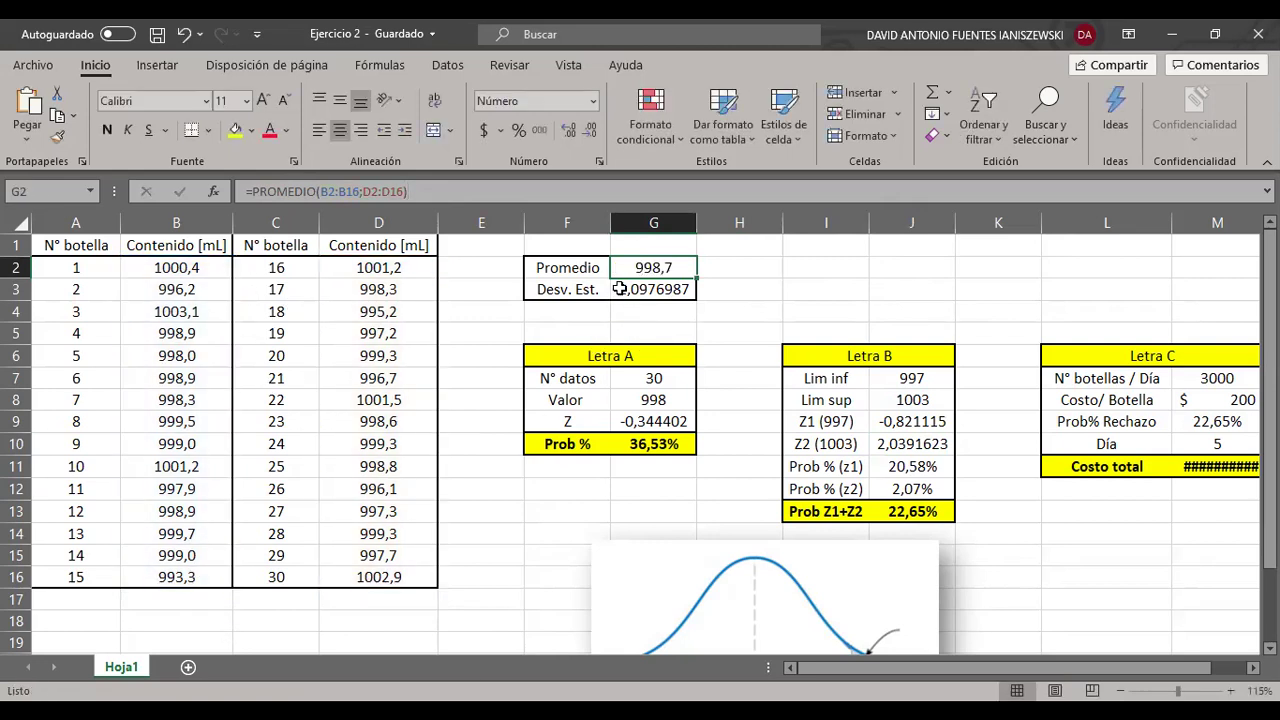
key(F2)
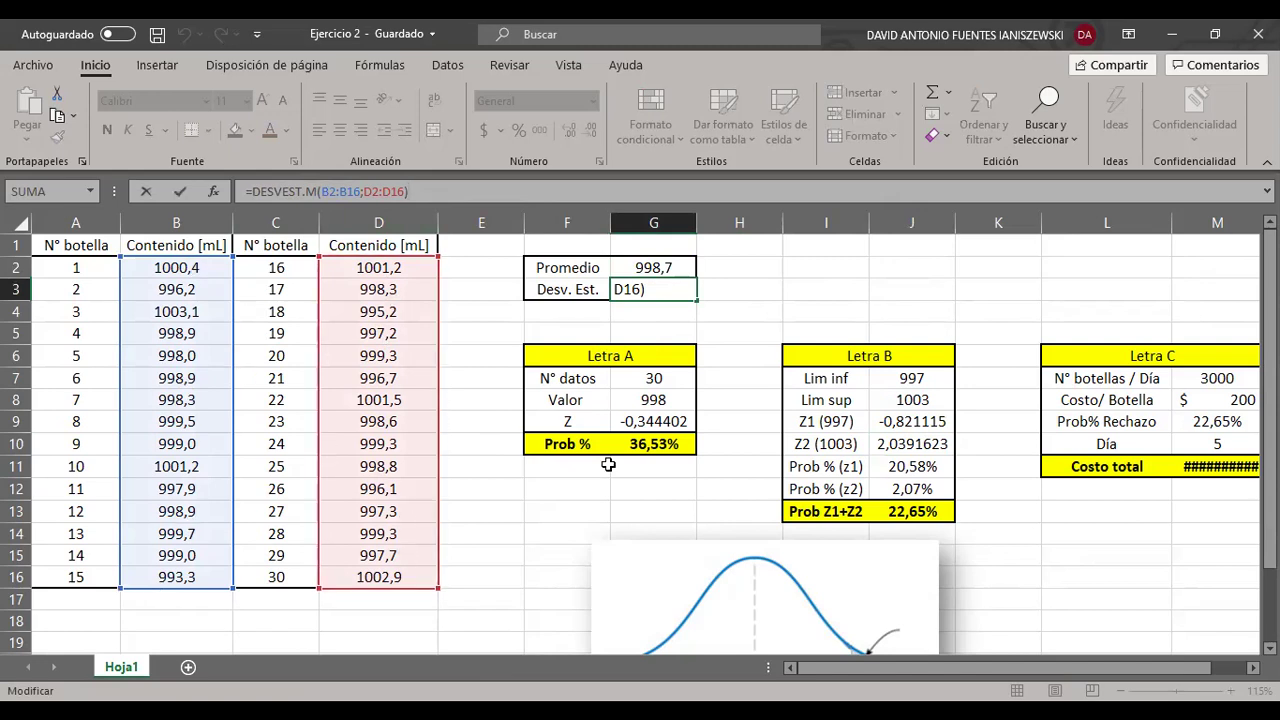
key(Return)
click(985, 398)
- Inspect the Z1 (997) formula in the Letra B table, leaving its contents as they are
click(912, 418)
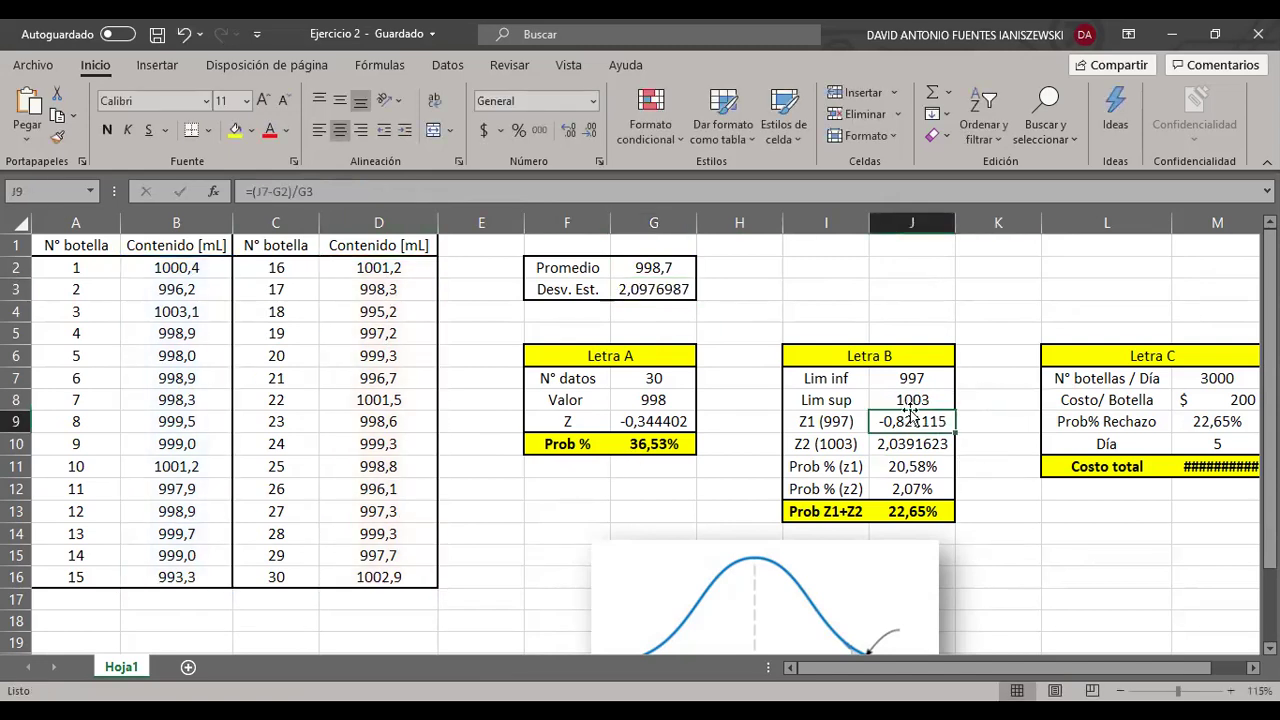
double_click(912, 416)
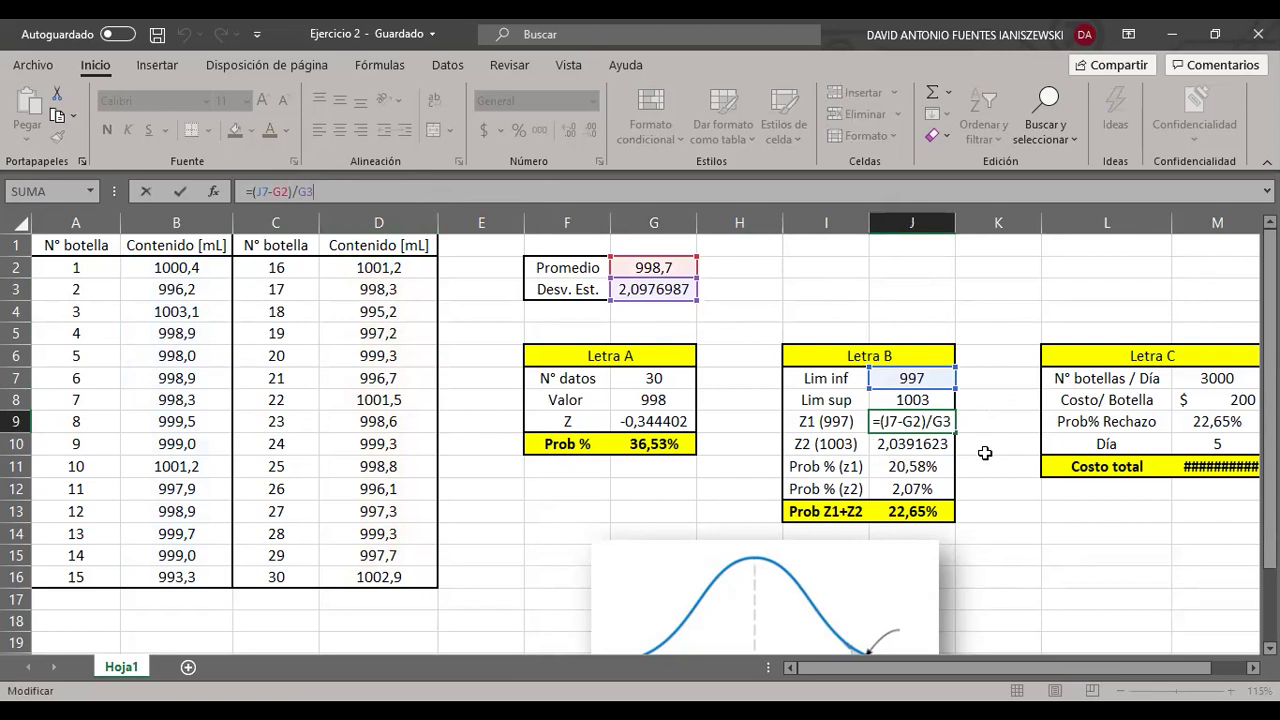
key(Escape)
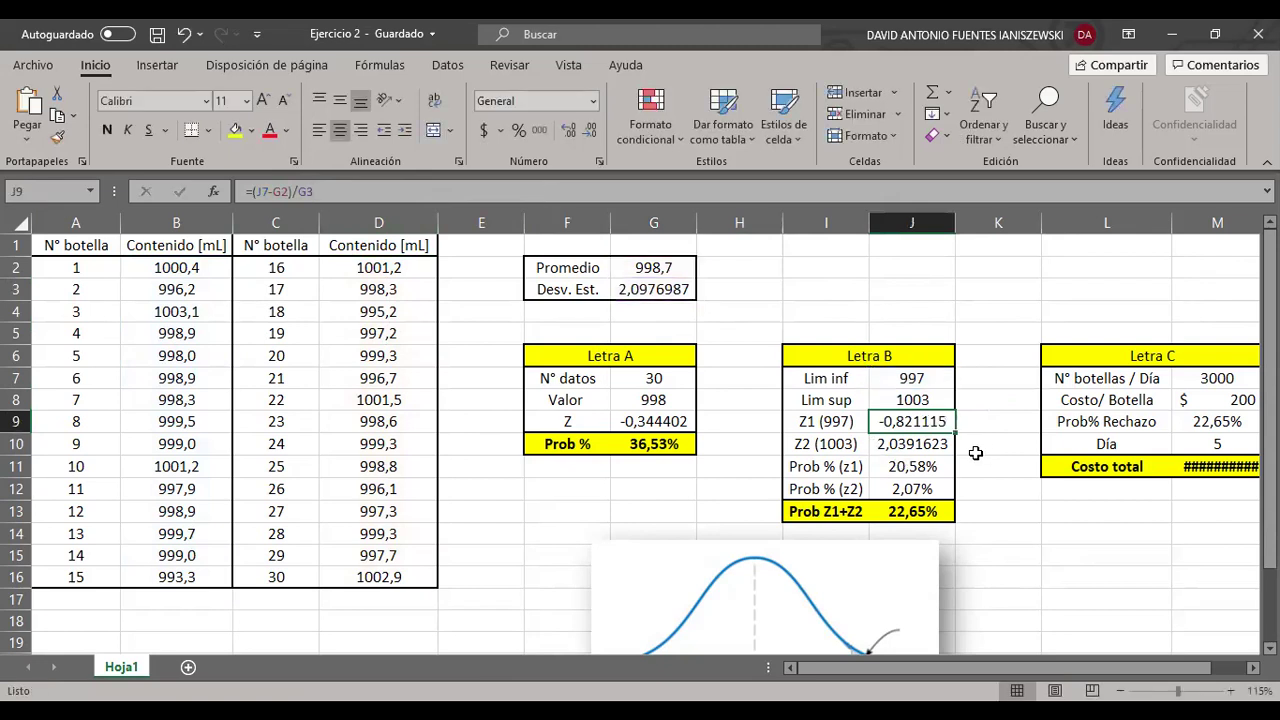
- Move the normal curve picture so its upper-left corner lies in cell F15, below the Letra A and Letra B tables
scroll(975, 453, down, 2)
drag(824, 470, 762, 493)
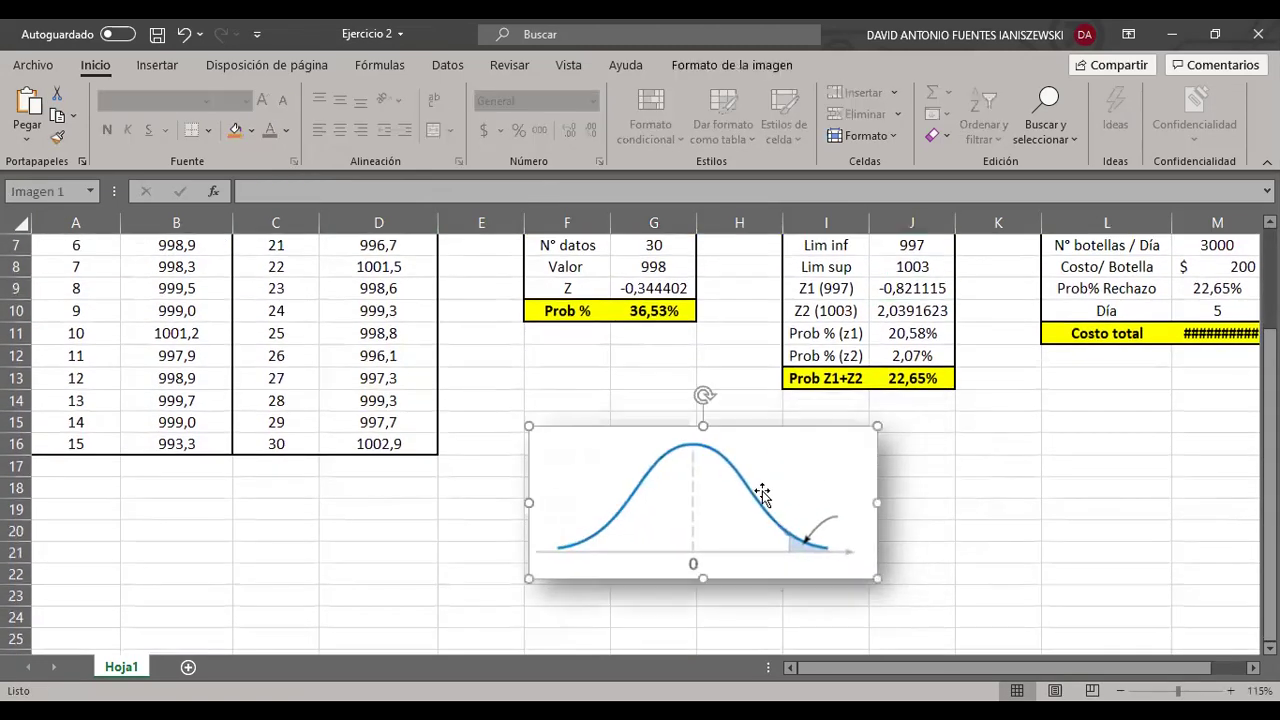
click(690, 362)
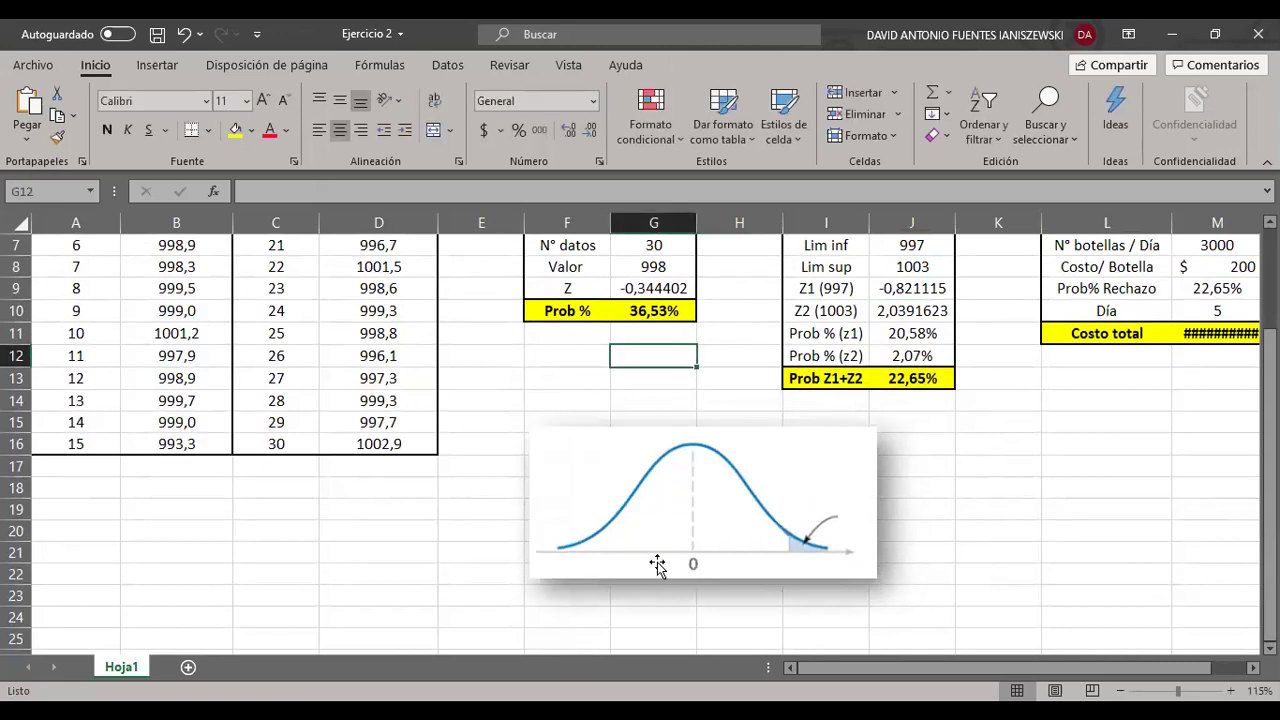
scroll(902, 552, up, 2)
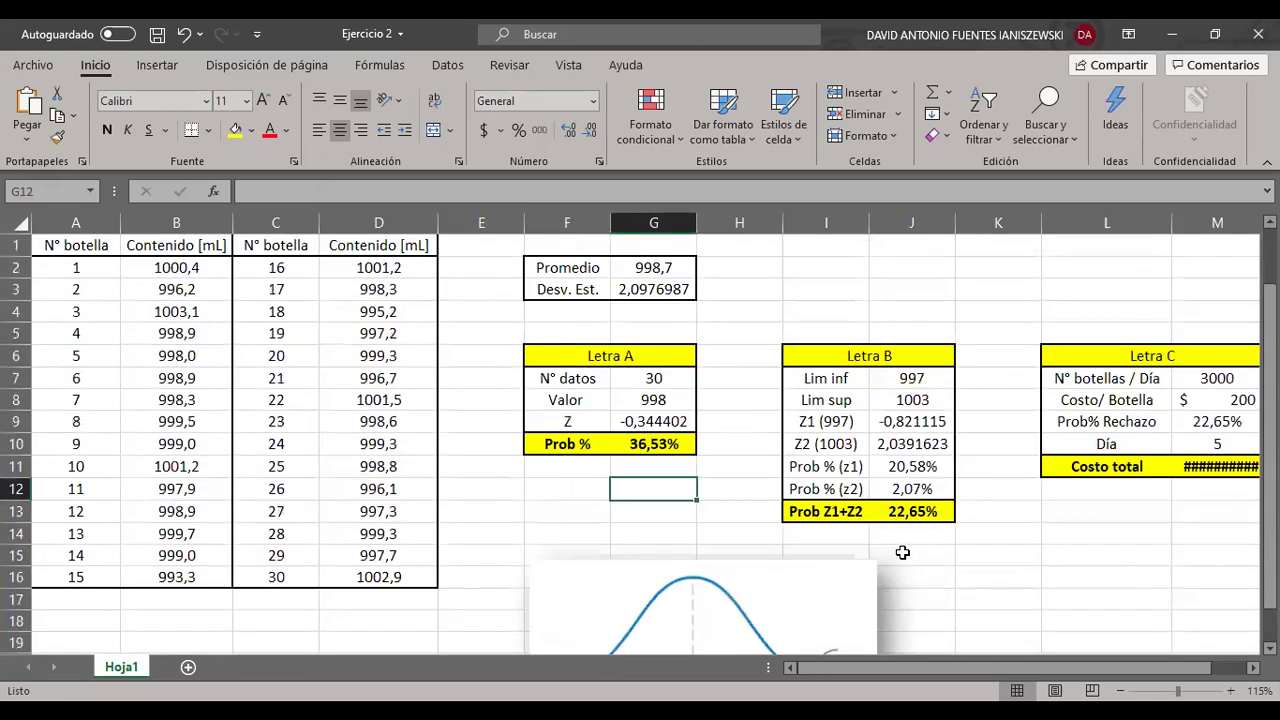
scroll(920, 462, down, 1)
scroll(920, 462, up, 1)
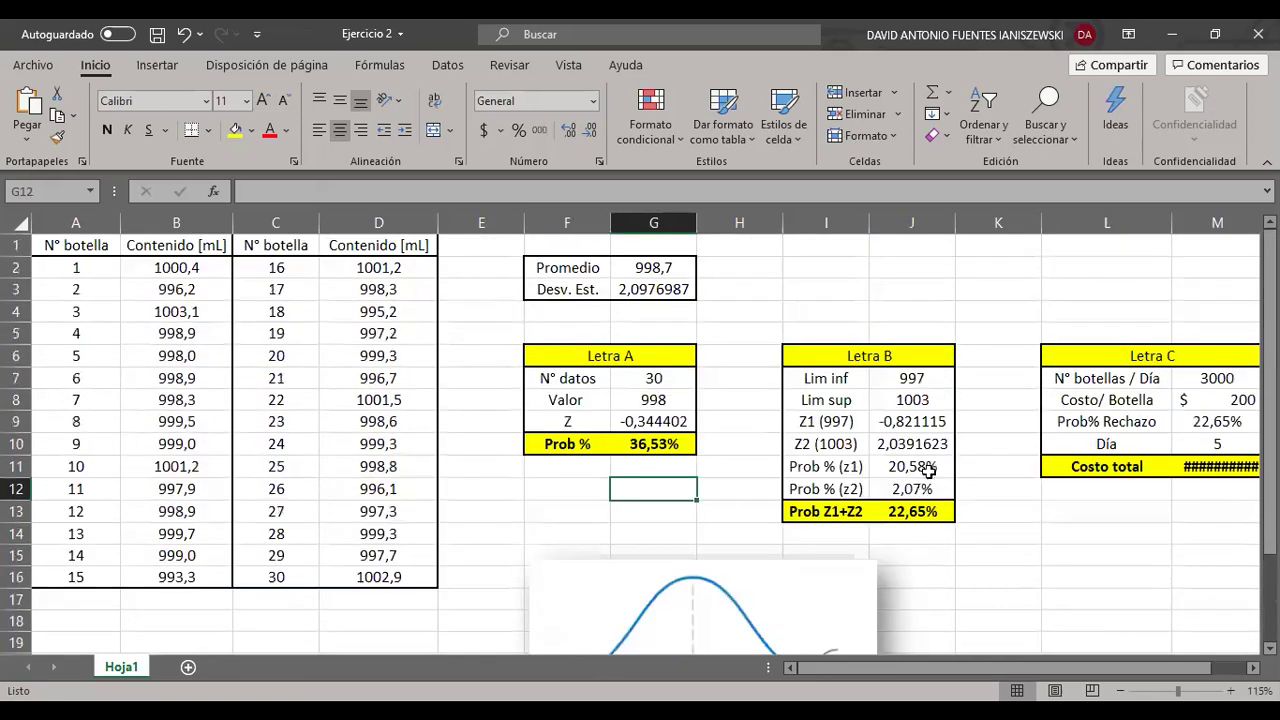
- Review how the Z2 (1003) formula uses Lim sup, the Promedio and the Desv. Est
click(930, 444)
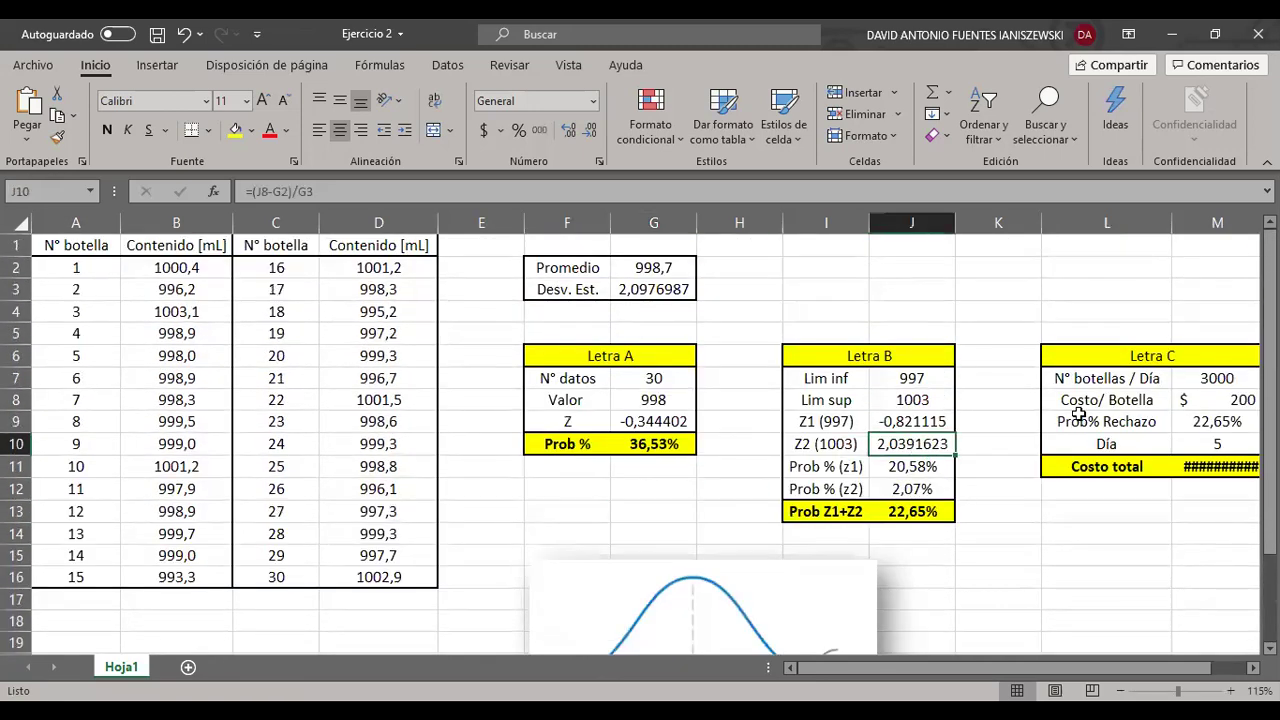
click(930, 310)
click(1003, 427)
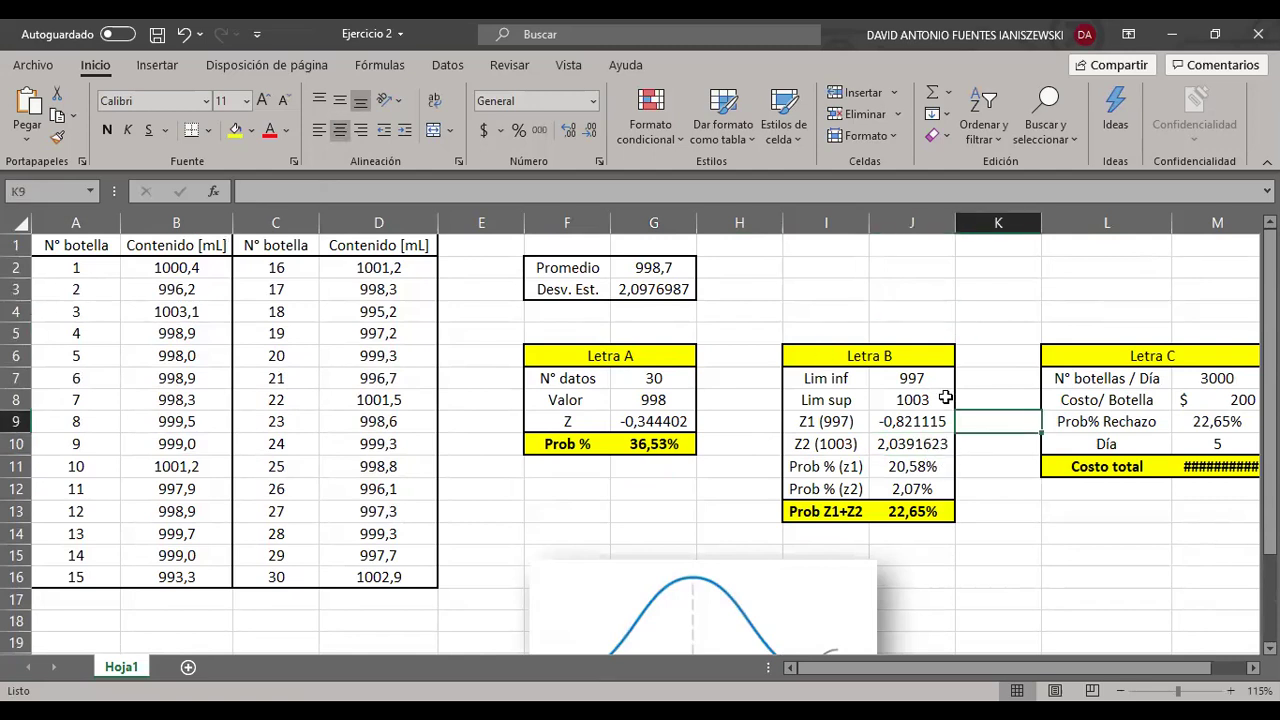
click(930, 444)
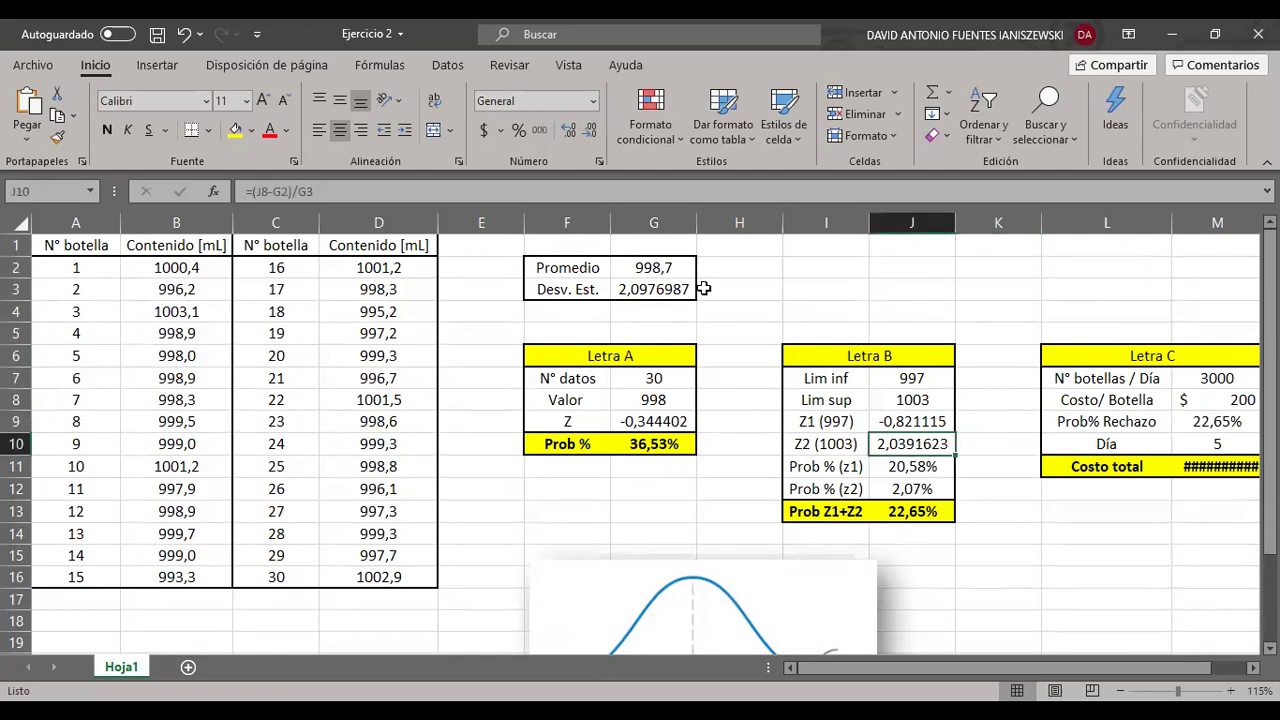
click(565, 195)
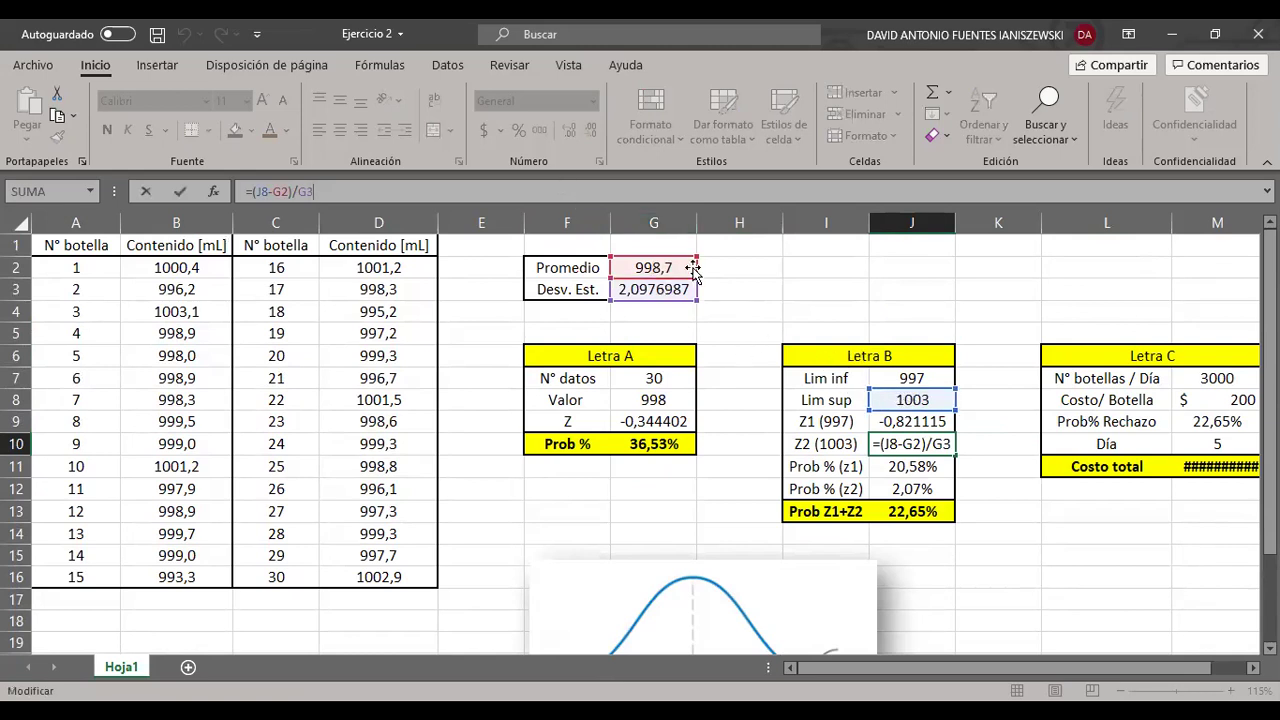
click(824, 301)
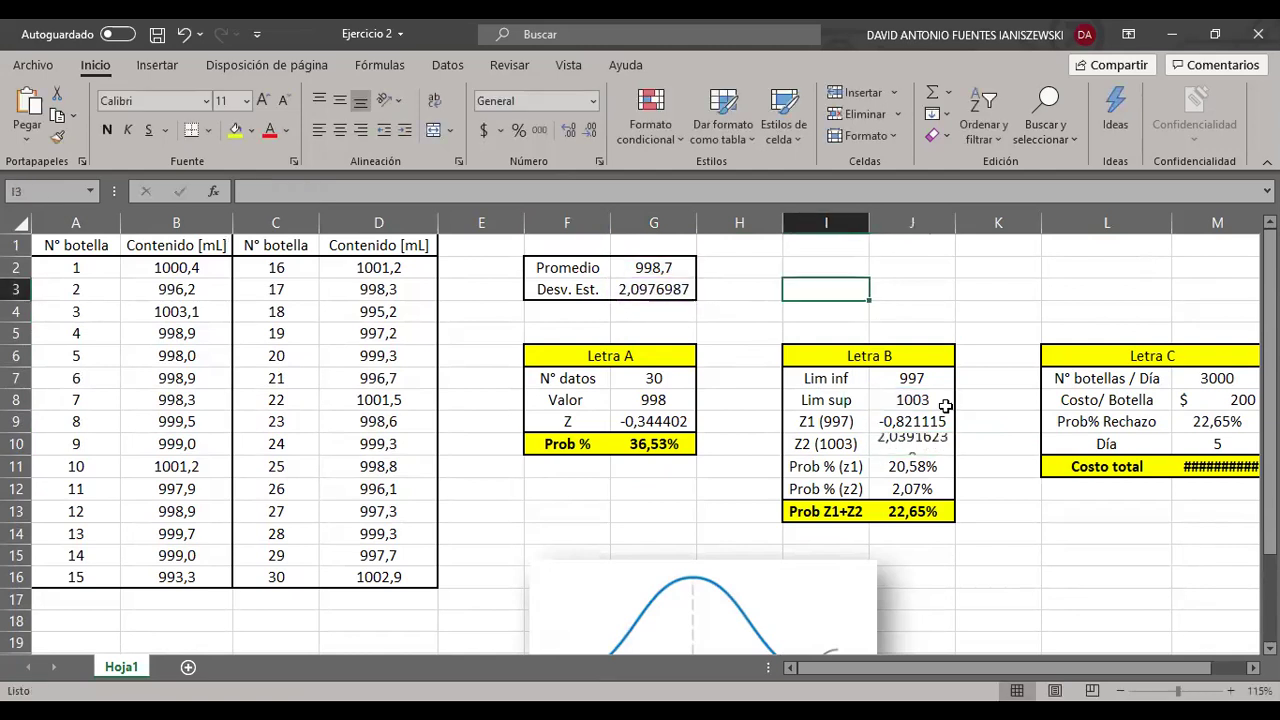
click(912, 444)
click(971, 443)
- Compare the Z1 (997) and Z2 (1003) formulas in the Letra B table and the limits each one references
scroll(960, 440, down, 3)
scroll(928, 395, up, 2)
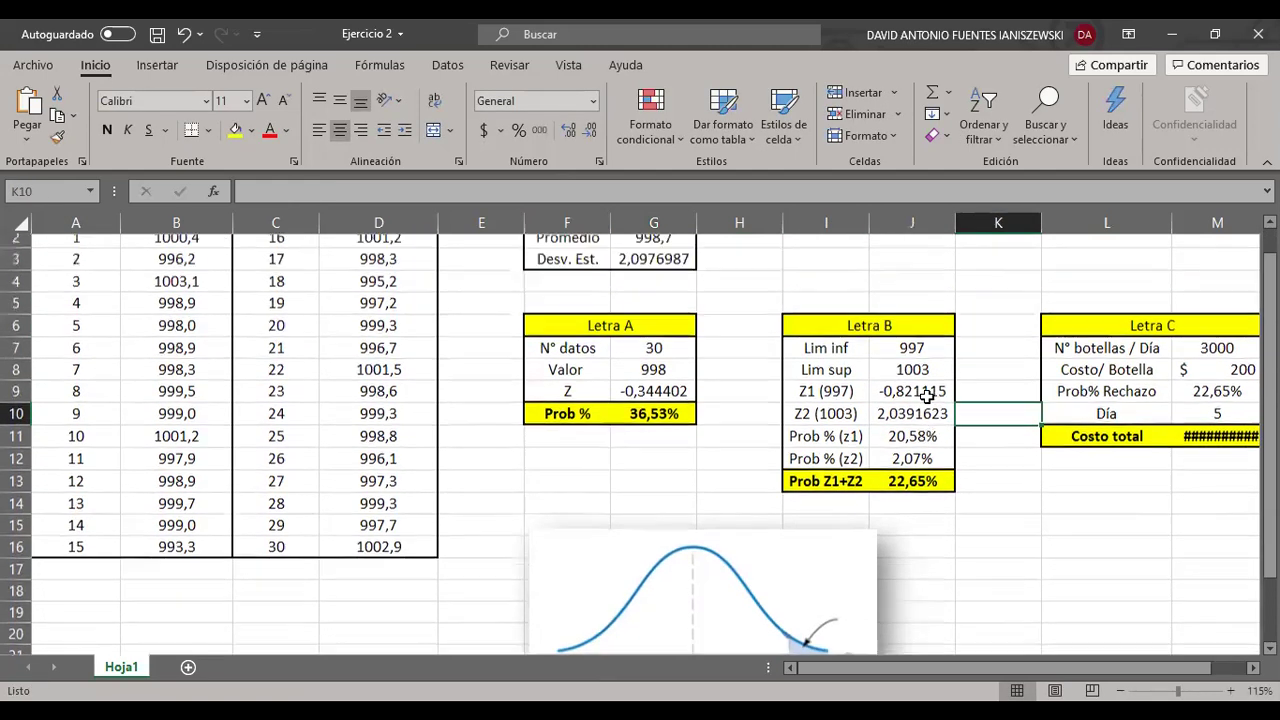
scroll(928, 395, up, 1)
click(898, 422)
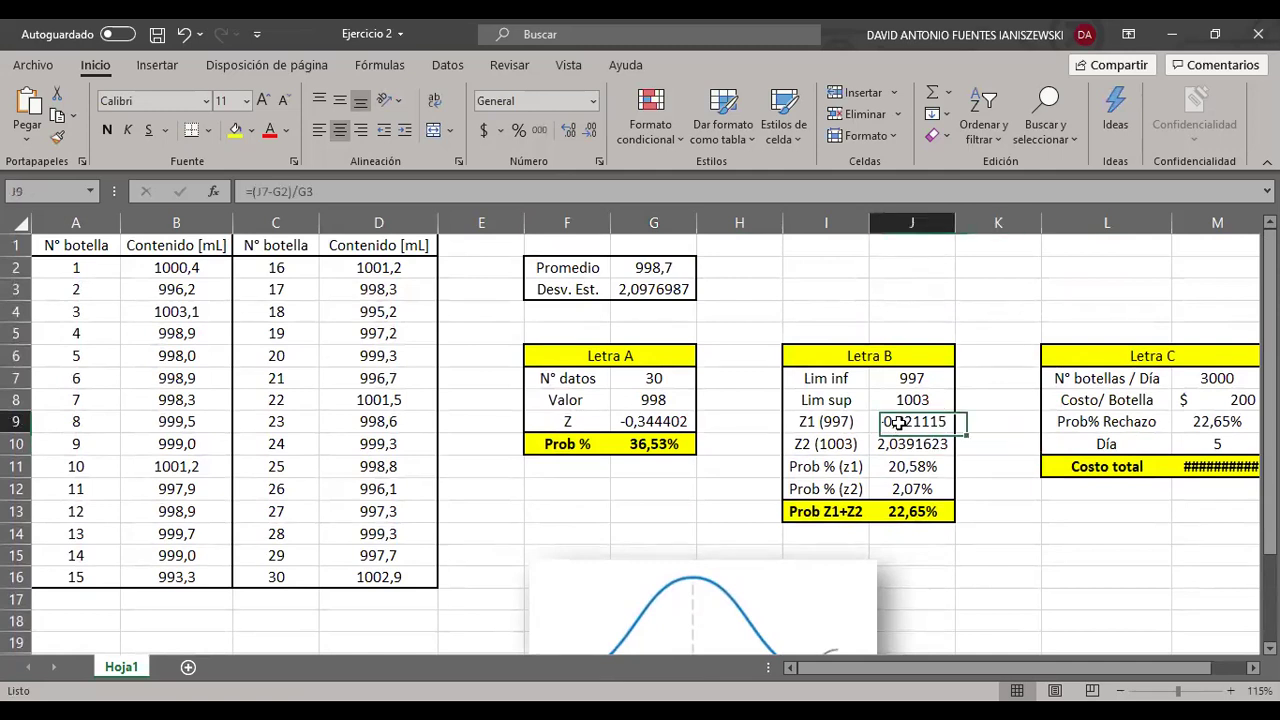
key(F2)
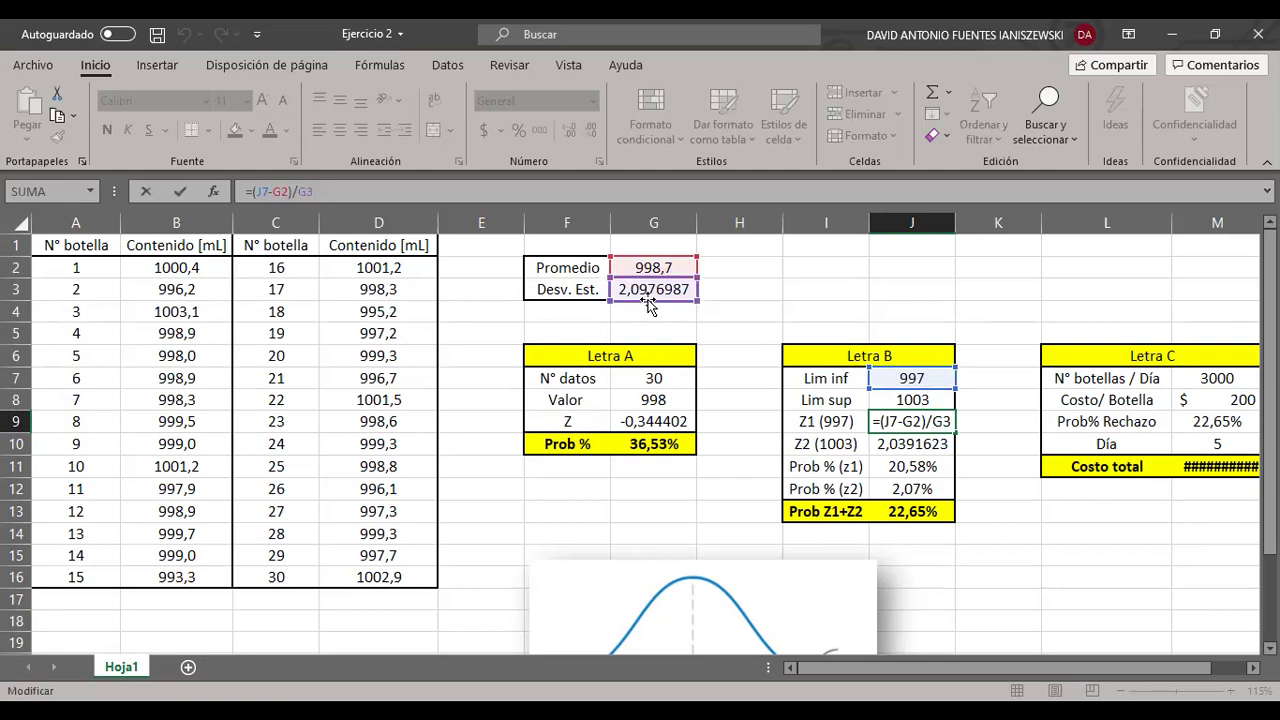
key(Return)
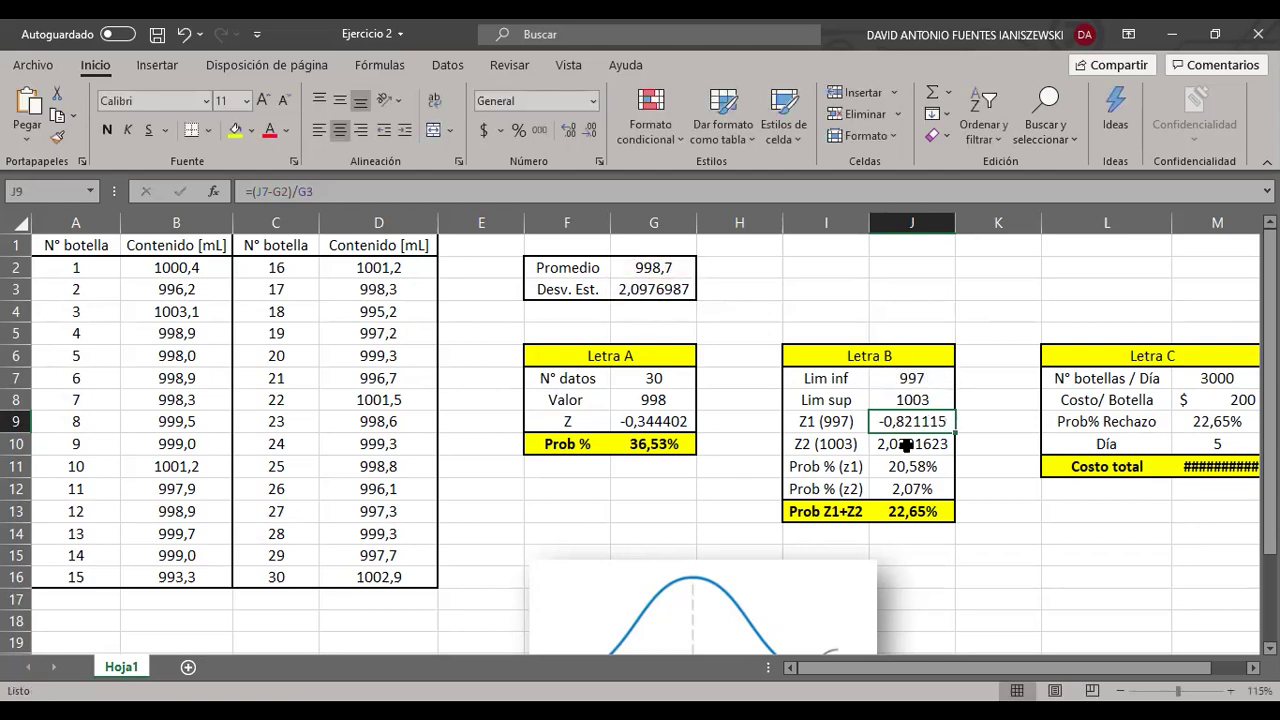
key(F2)
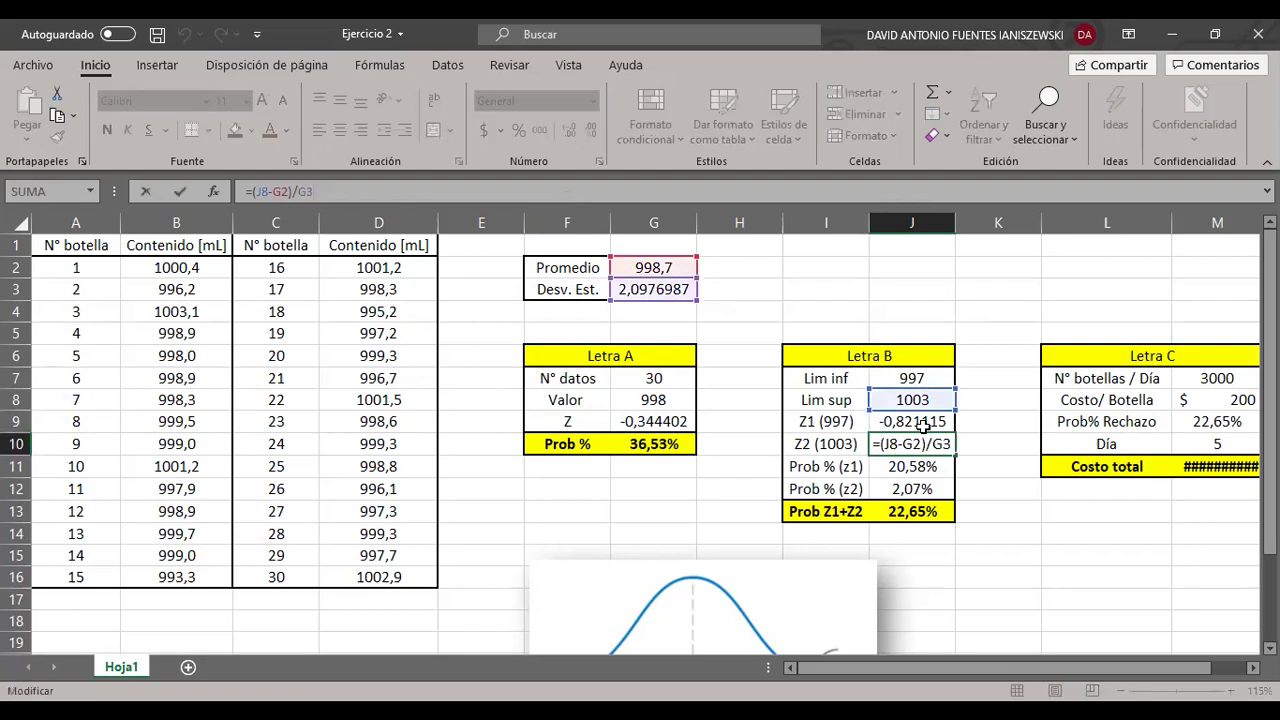
click(985, 510)
- Examine the Z1 and Z2 values of the Letra B table against the normal curve picture
scroll(985, 510, down, 1)
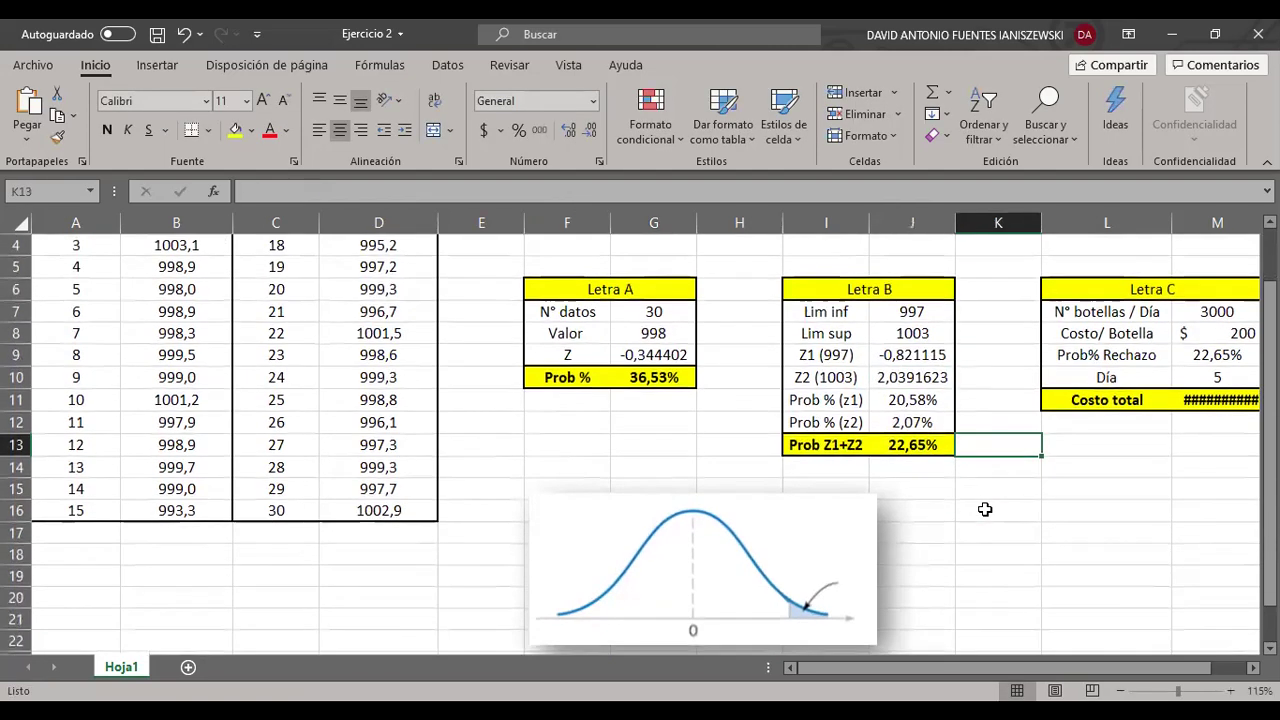
click(977, 464)
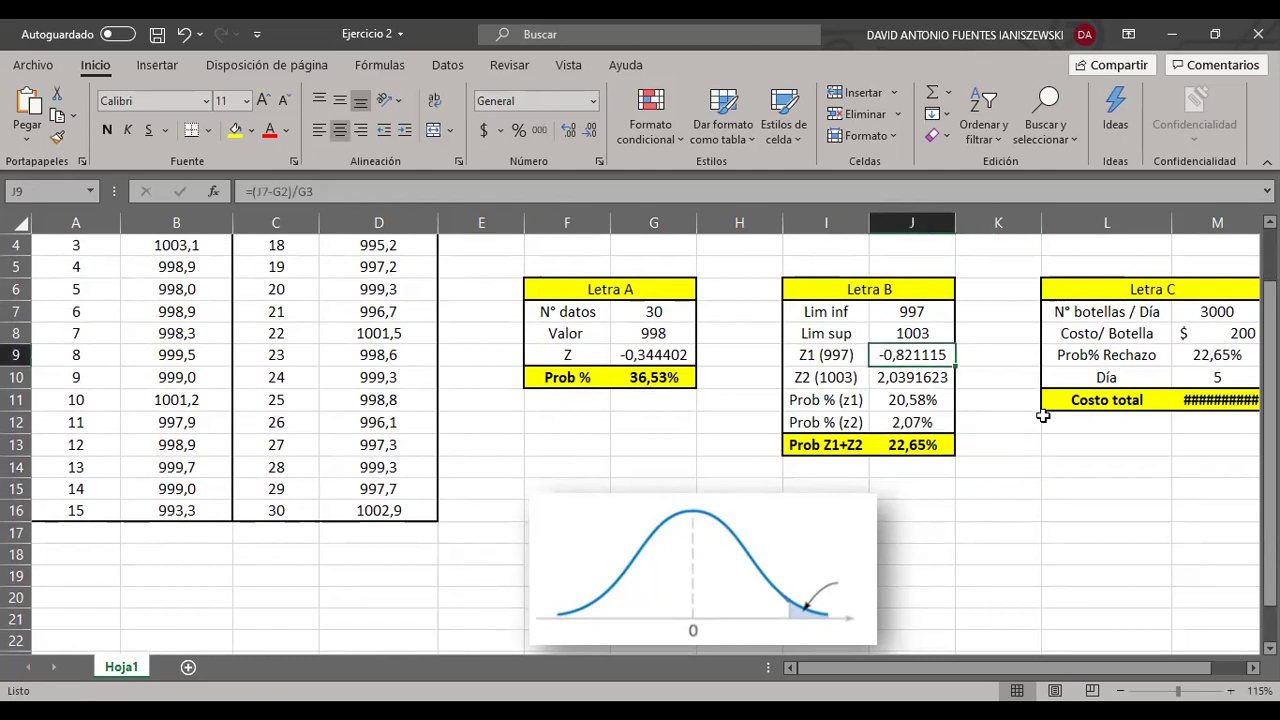
click(996, 446)
scroll(520, 370, down, 1)
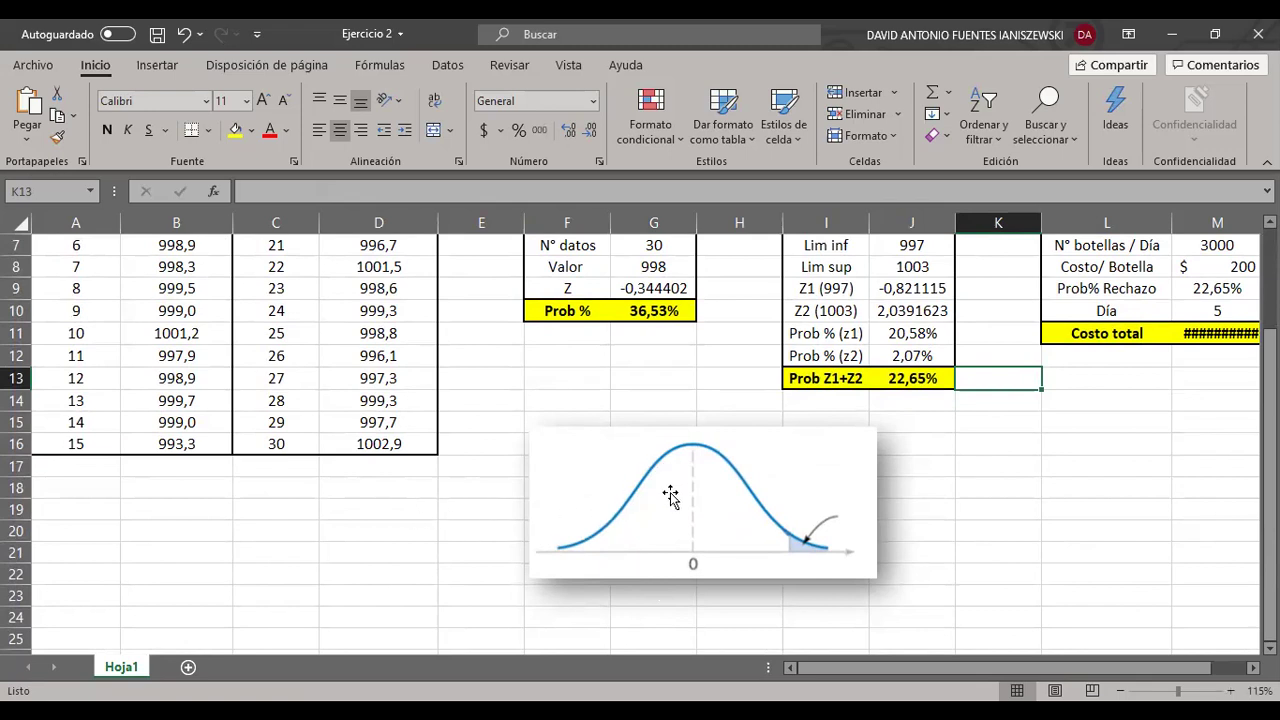
scroll(960, 310, up, 1)
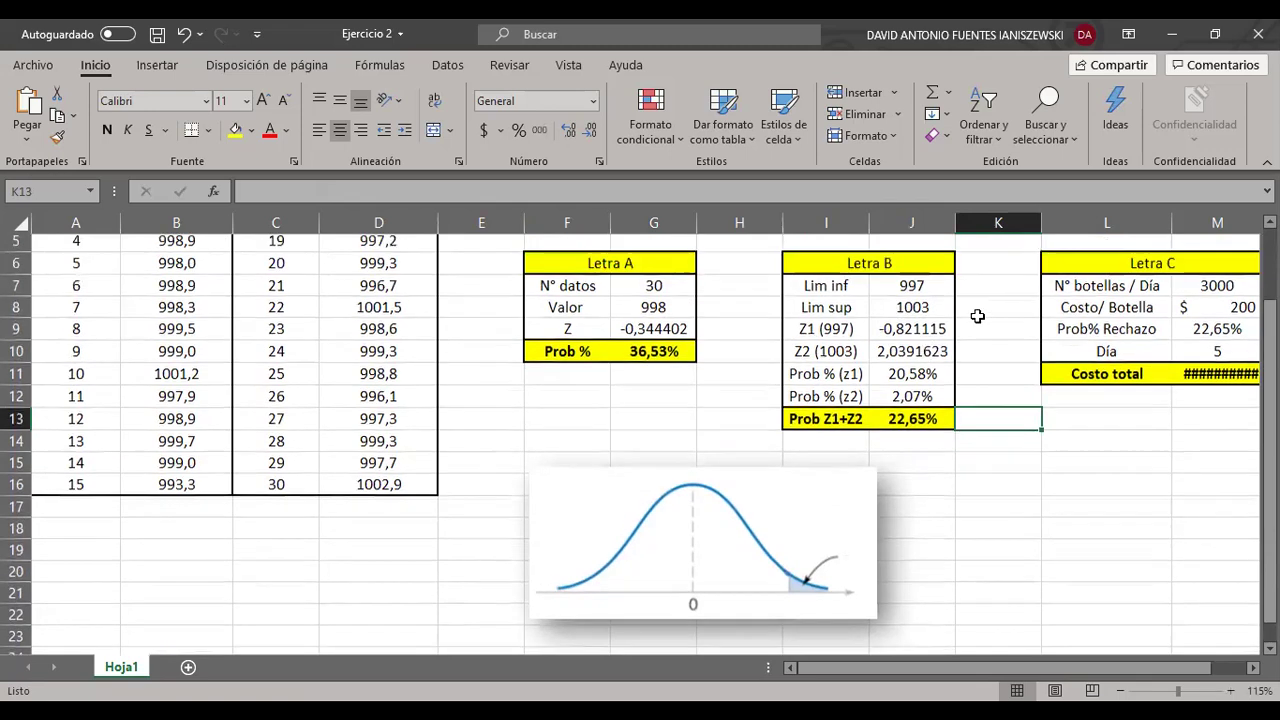
- Inspect the Prob % (z1) formula in the Letra B table and the Z1 cell it references
click(922, 355)
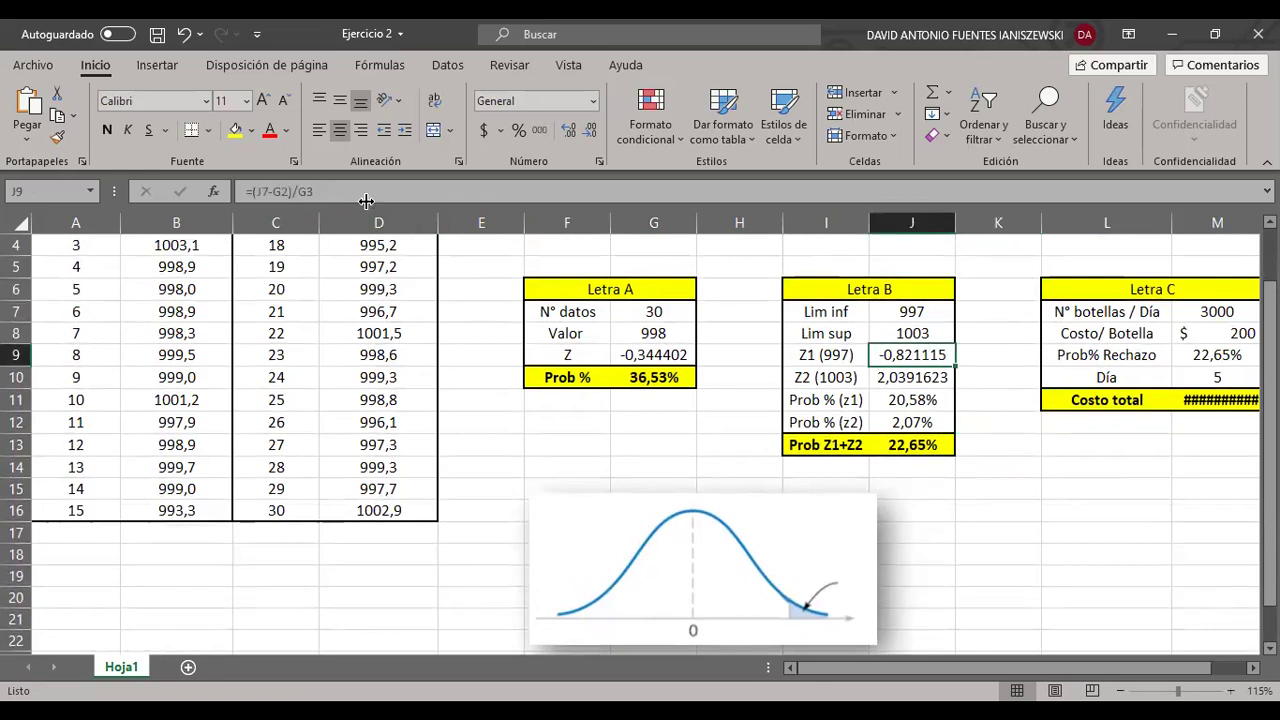
click(893, 401)
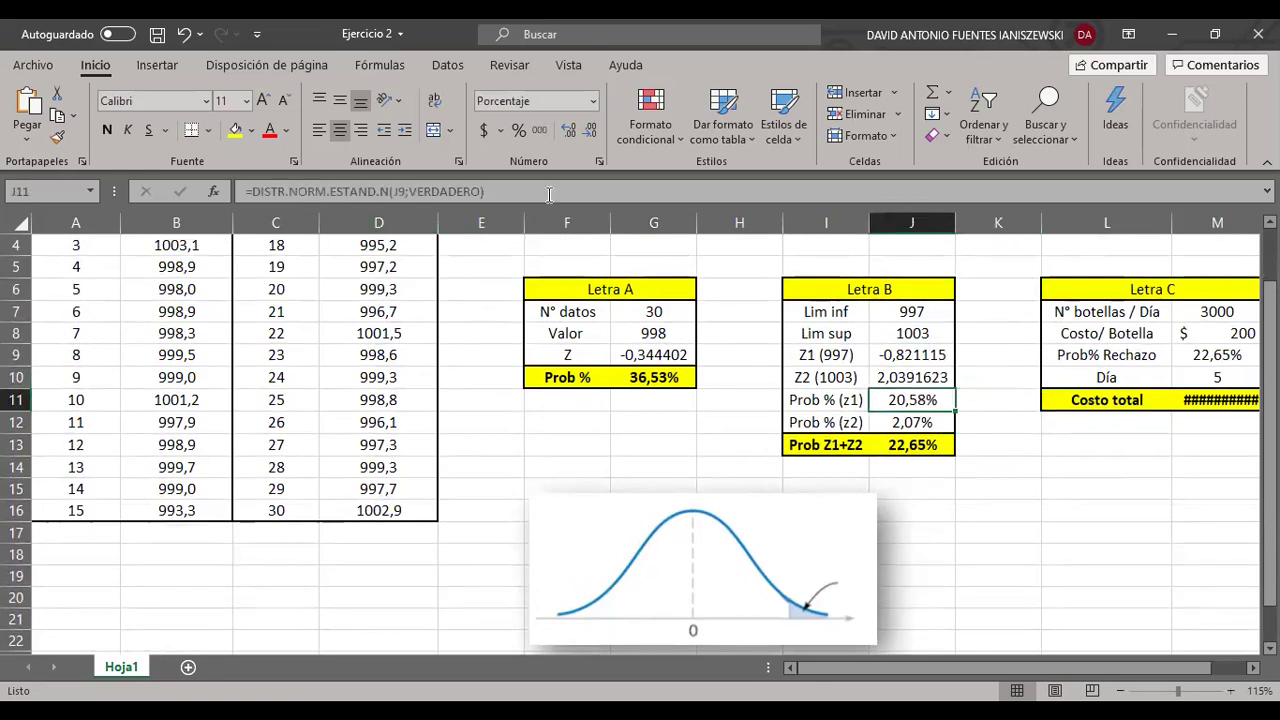
click(549, 194)
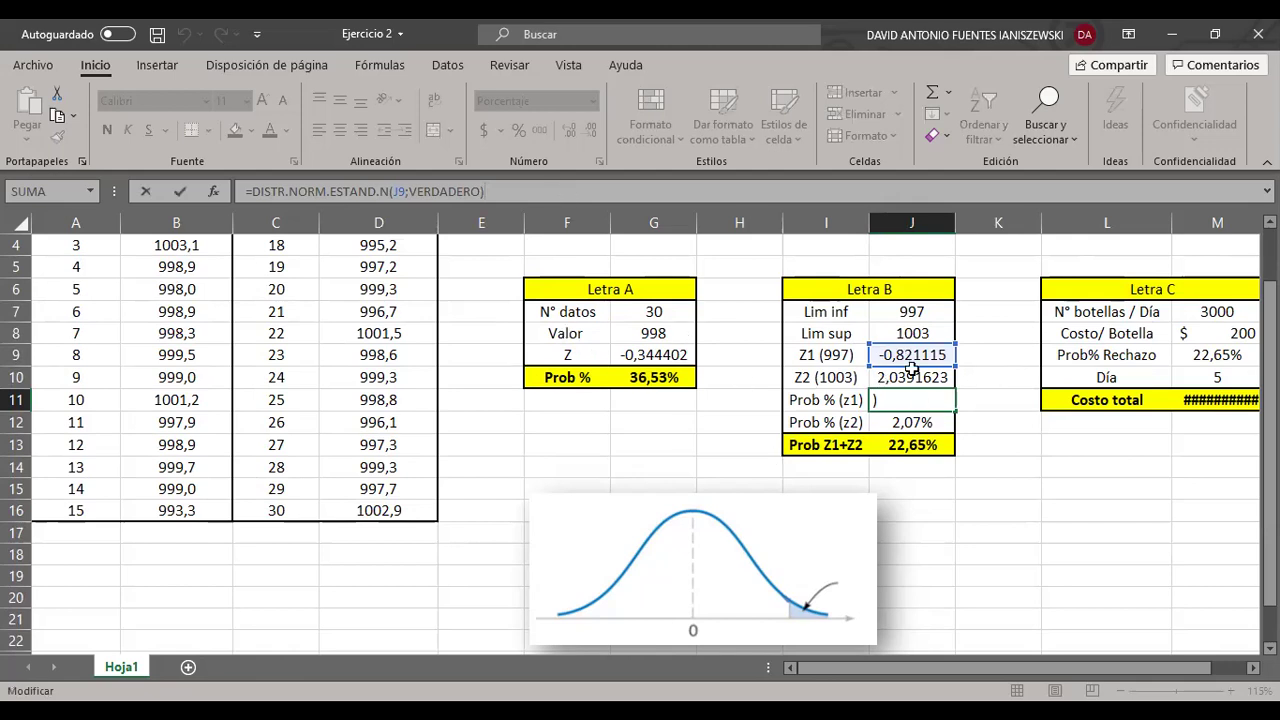
click(1013, 508)
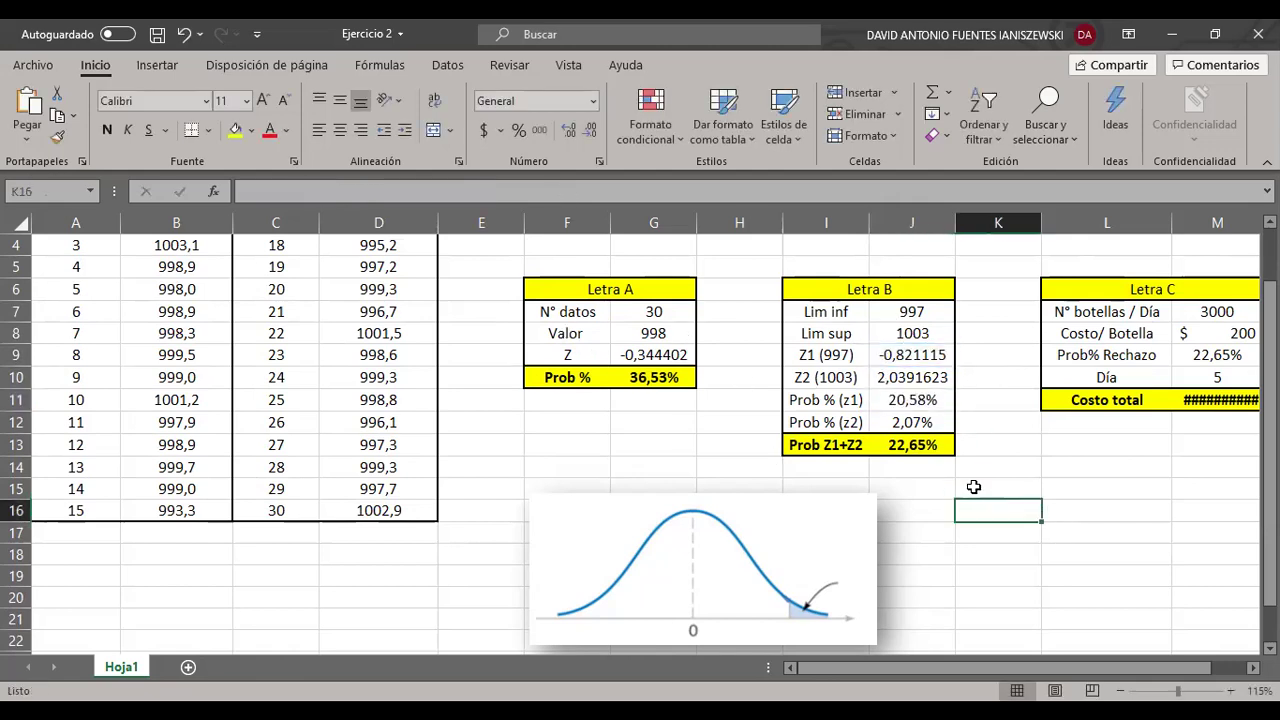
- Examine the shaded tail of the normal curve picture in relation to the Letra B probabilities
scroll(846, 586, down, 1)
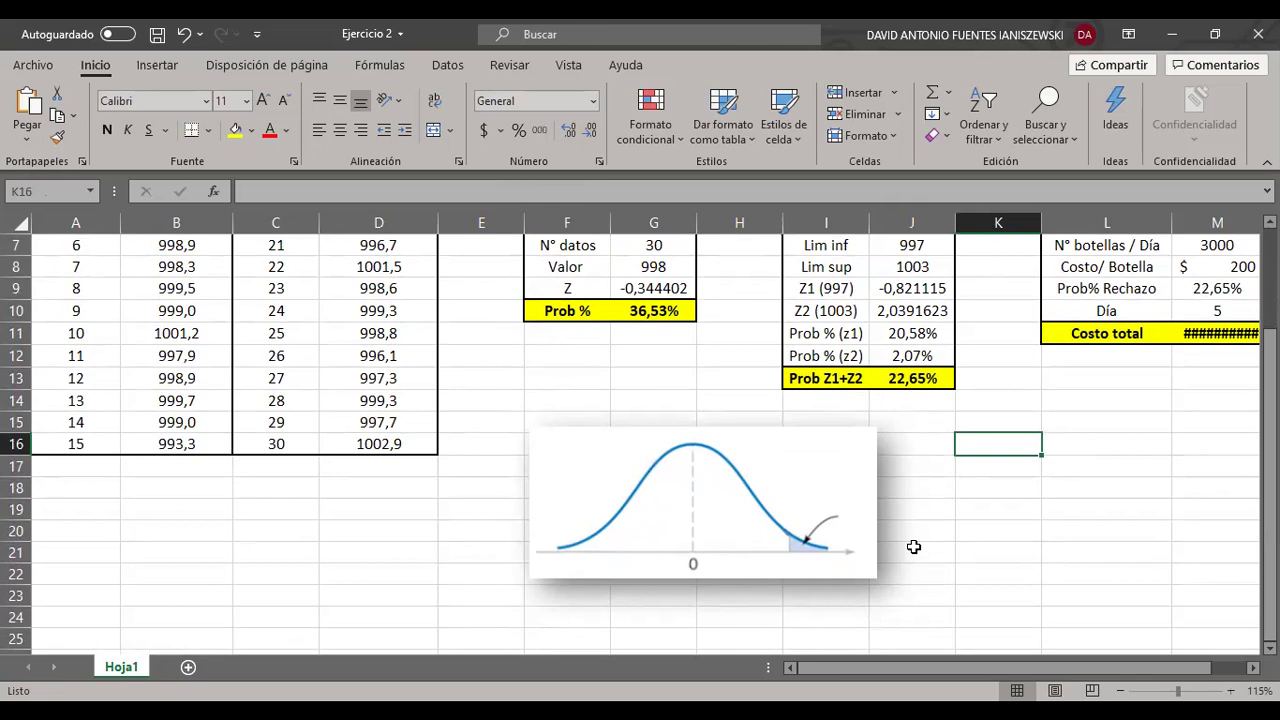
click(772, 502)
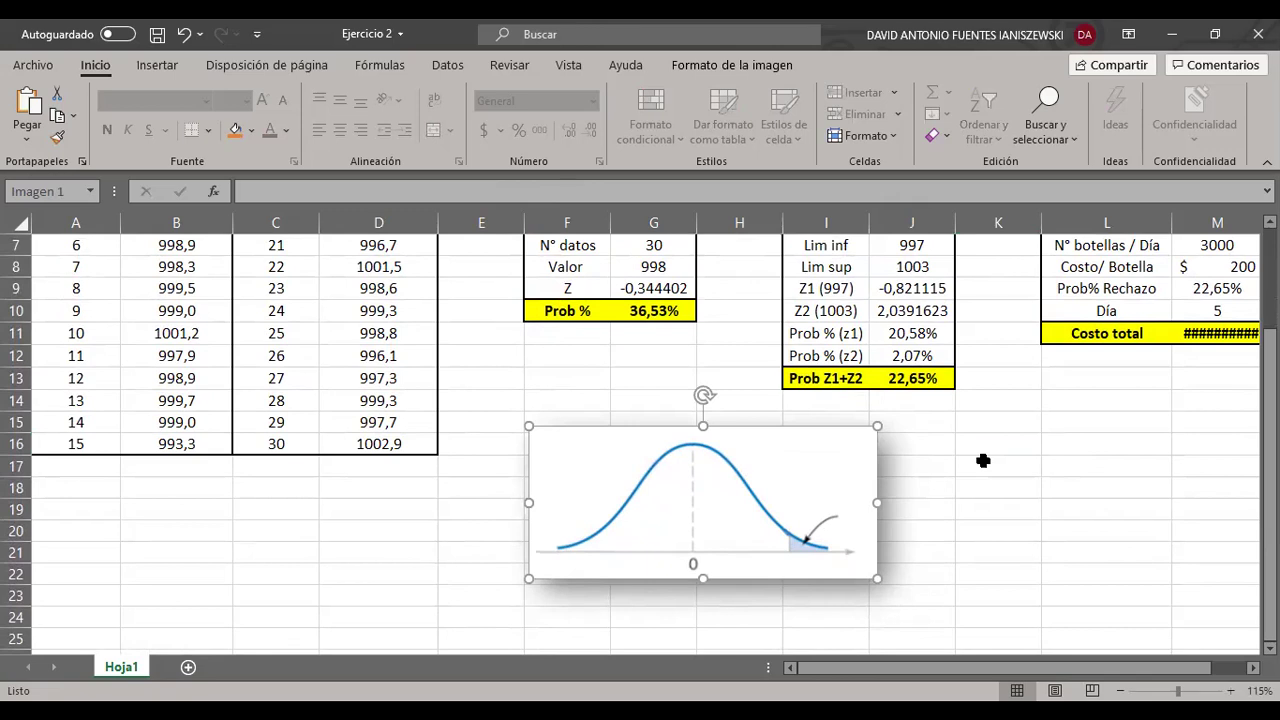
click(983, 460)
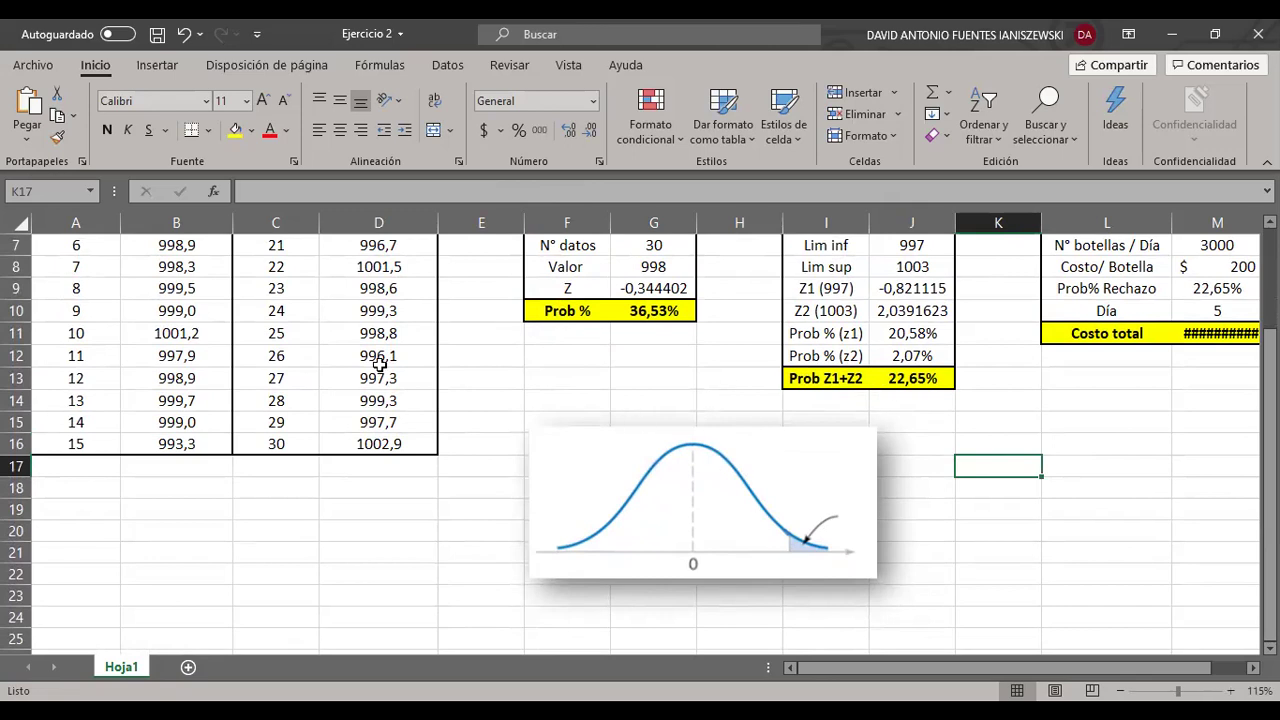
scroll(880, 495, up, 1)
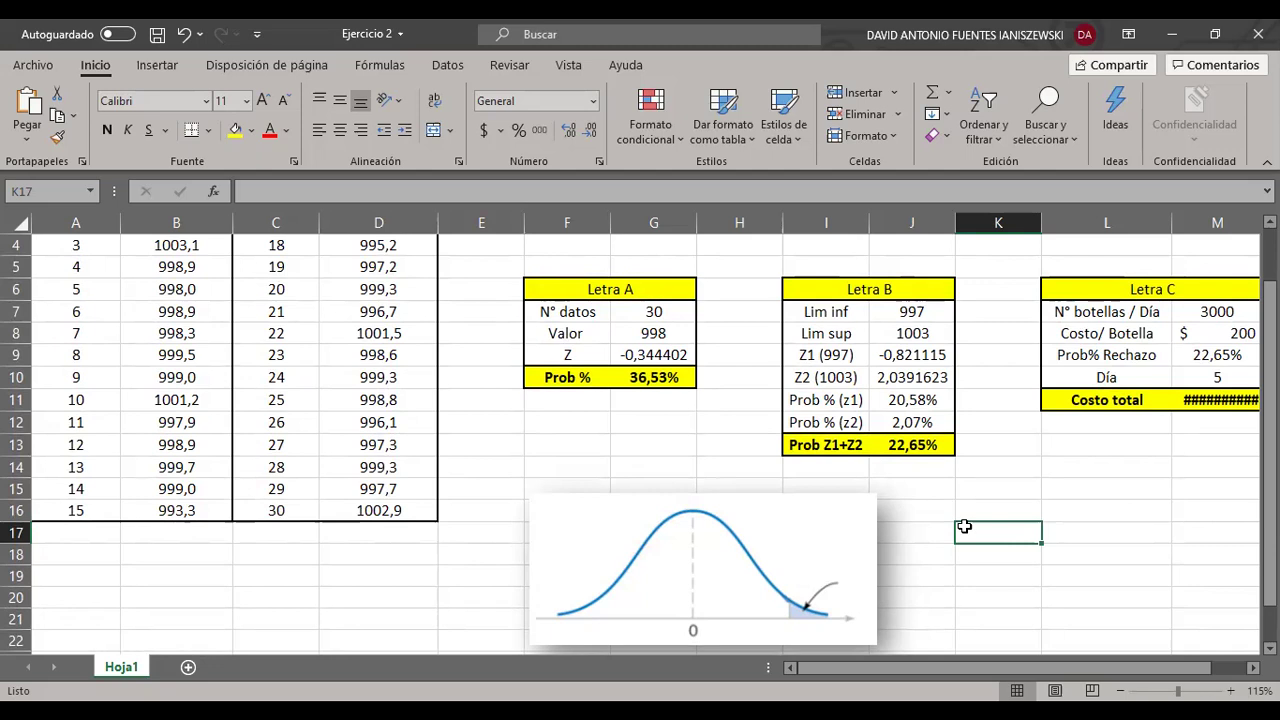
- Compare the Lim sup and Z2 values of the Letra B table with the upper tail of the normal curve picture
click(1068, 482)
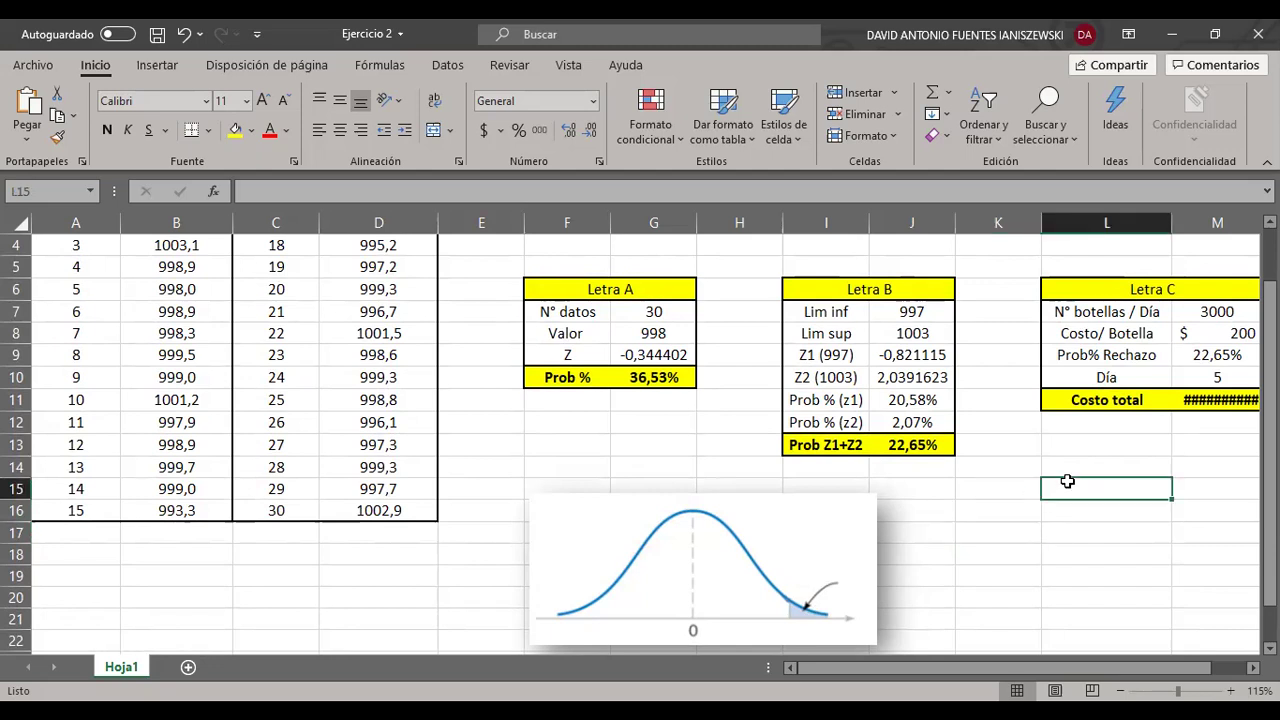
click(991, 476)
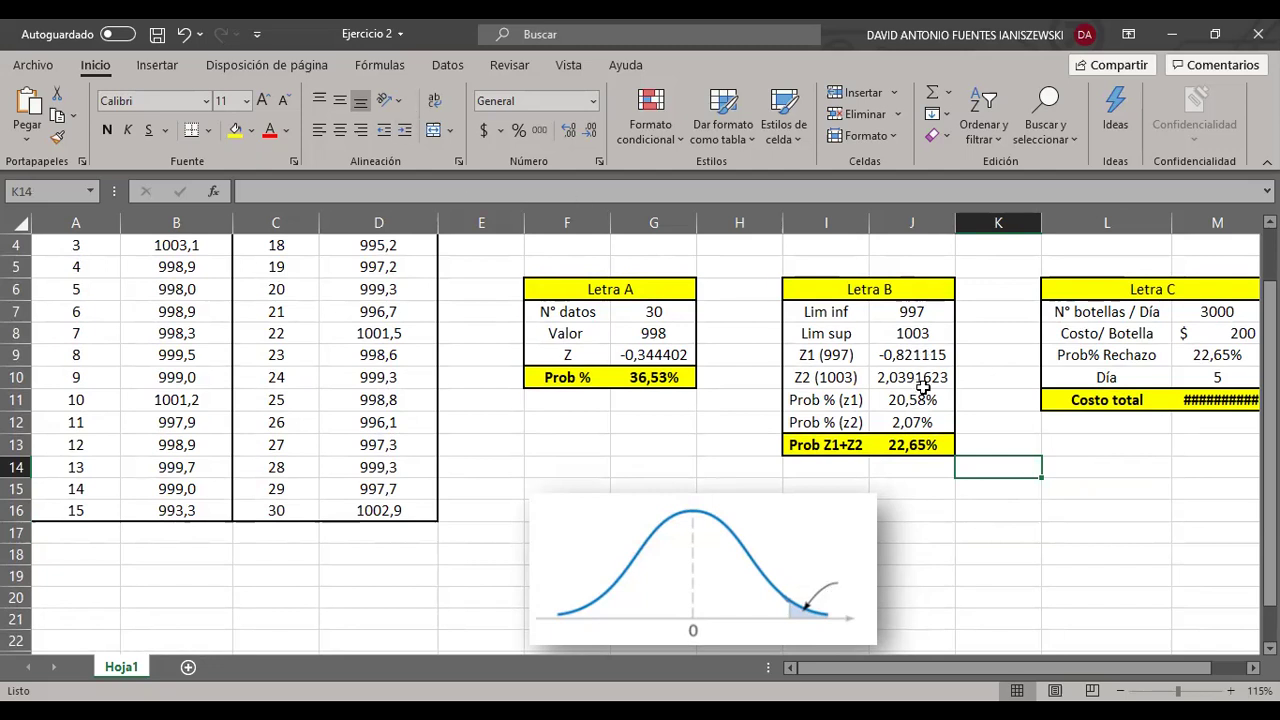
click(960, 580)
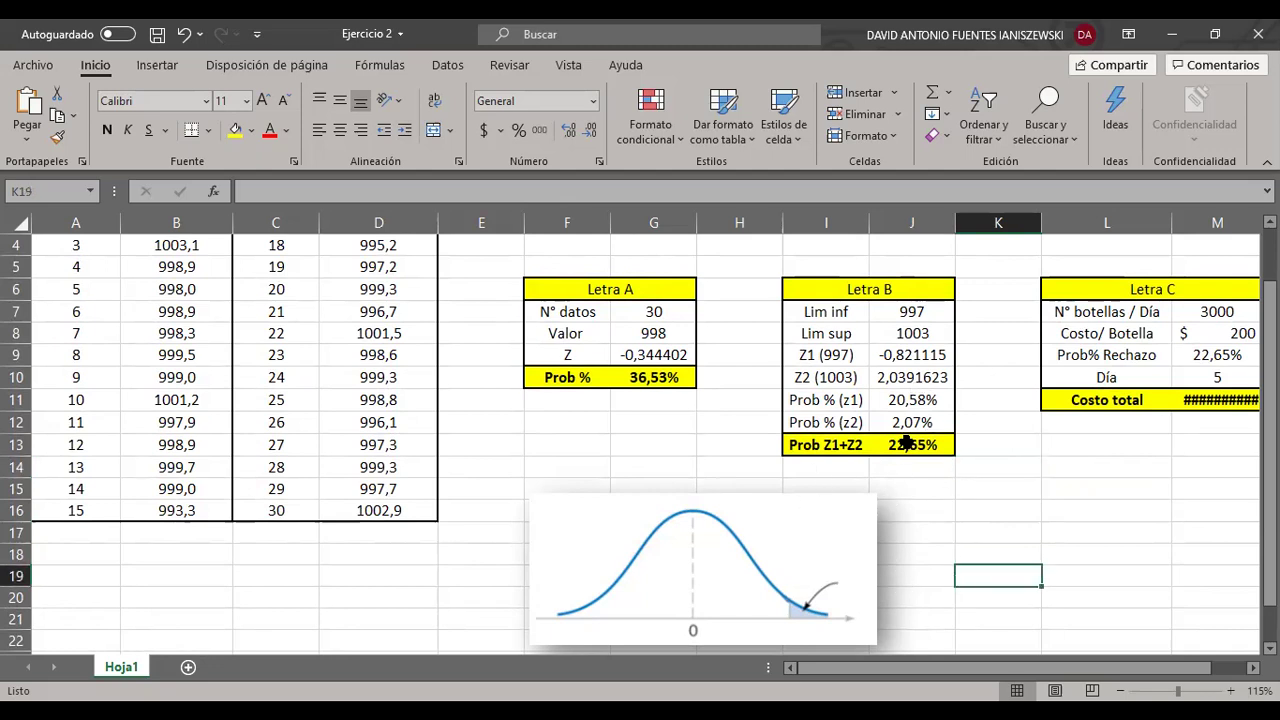
click(915, 333)
click(1030, 553)
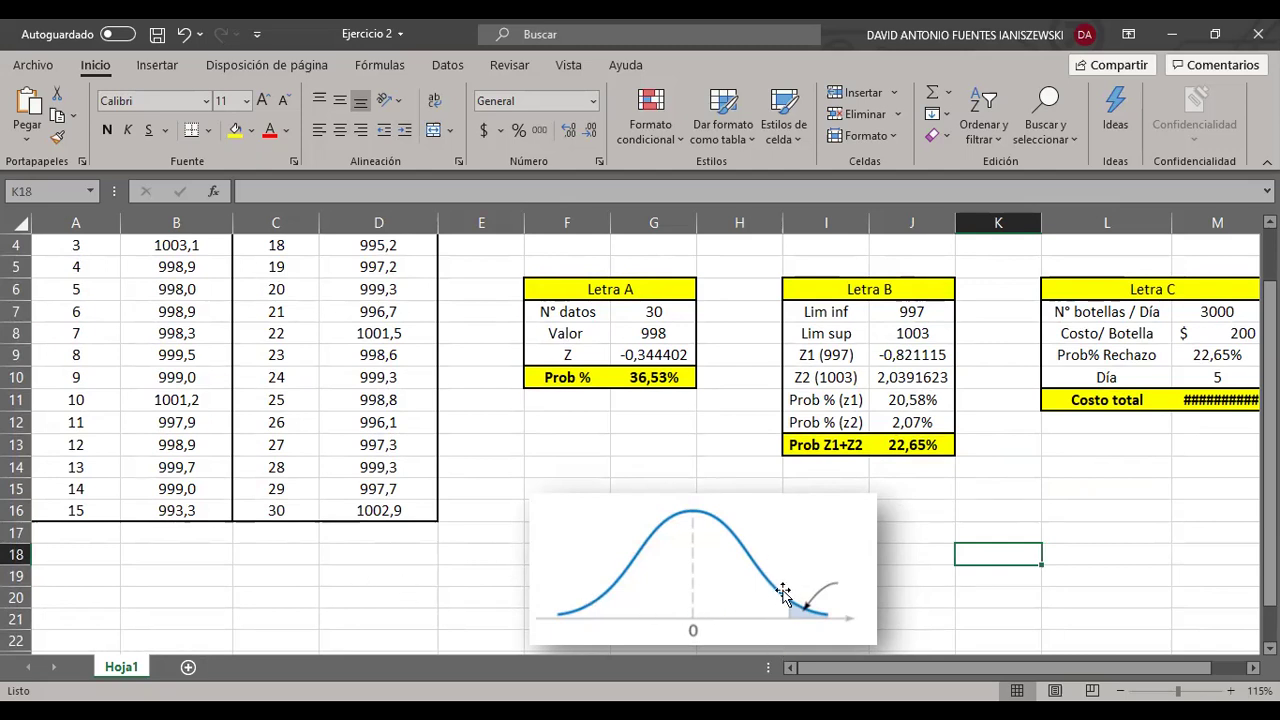
click(1120, 551)
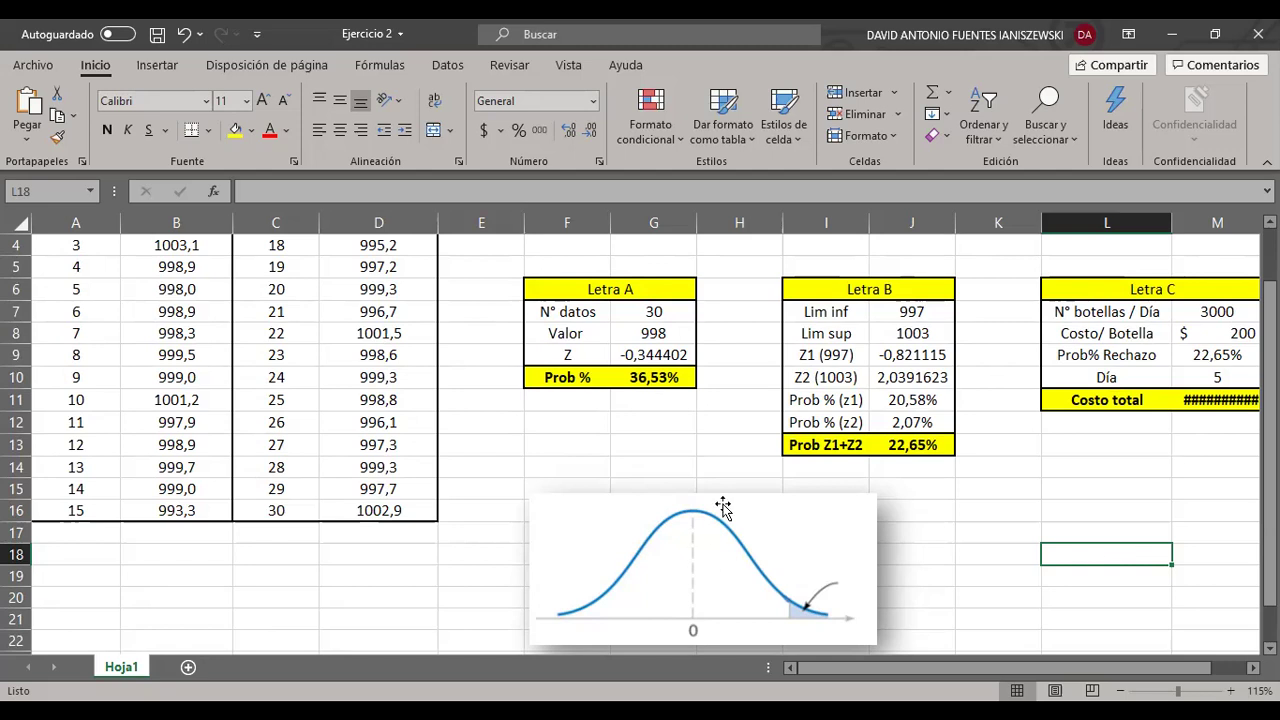
click(995, 594)
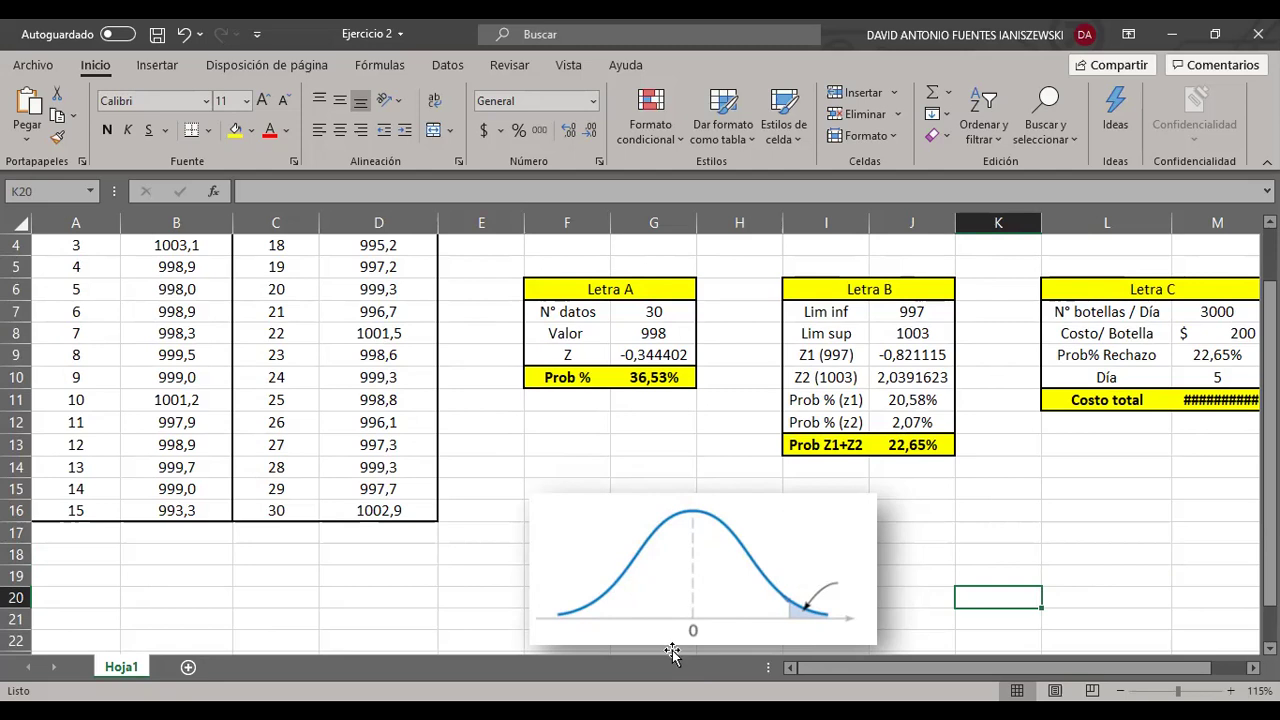
click(932, 574)
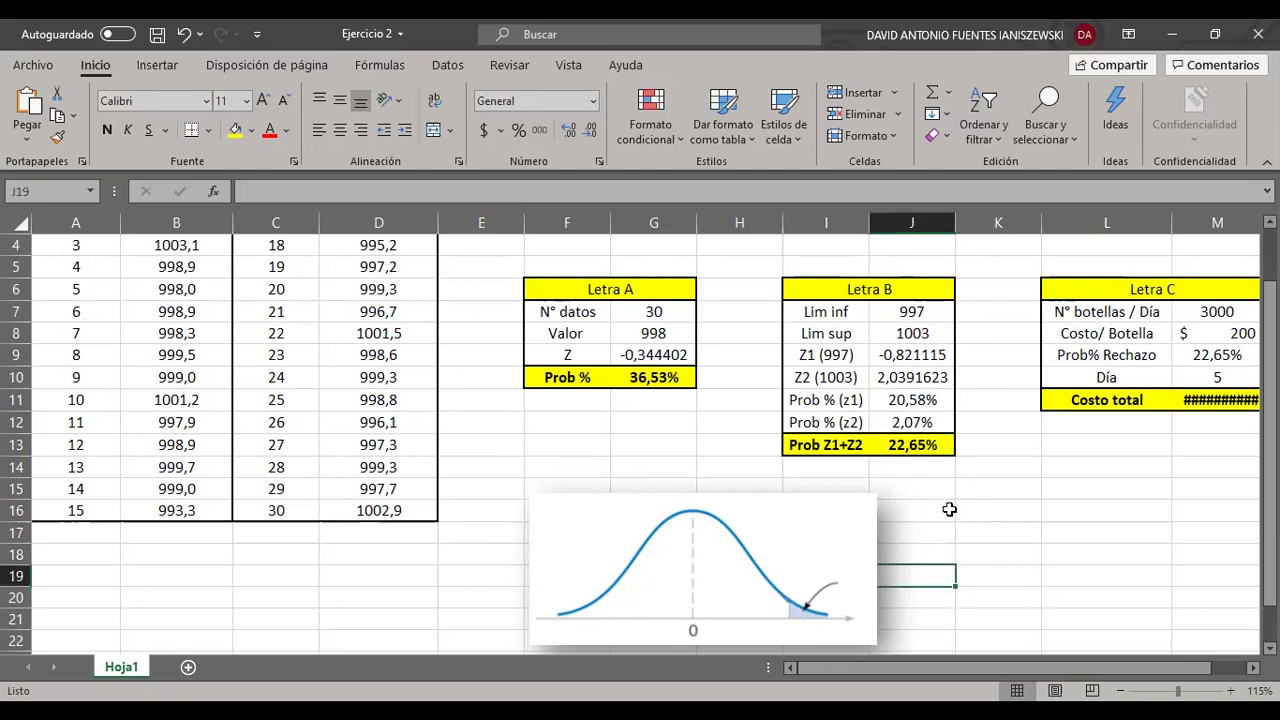
- Inspect the Prob % (z2) formula in the Letra B table and the Z2 cell it references
click(906, 423)
key(F2)
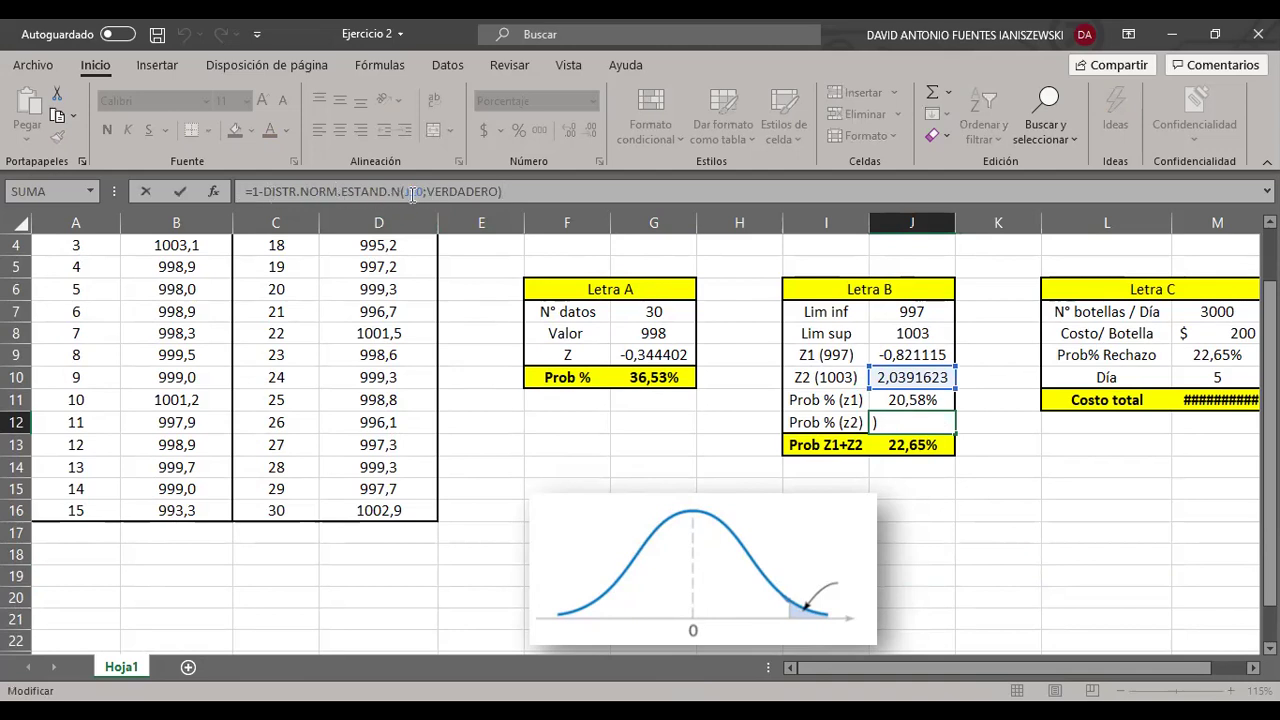
click(1076, 560)
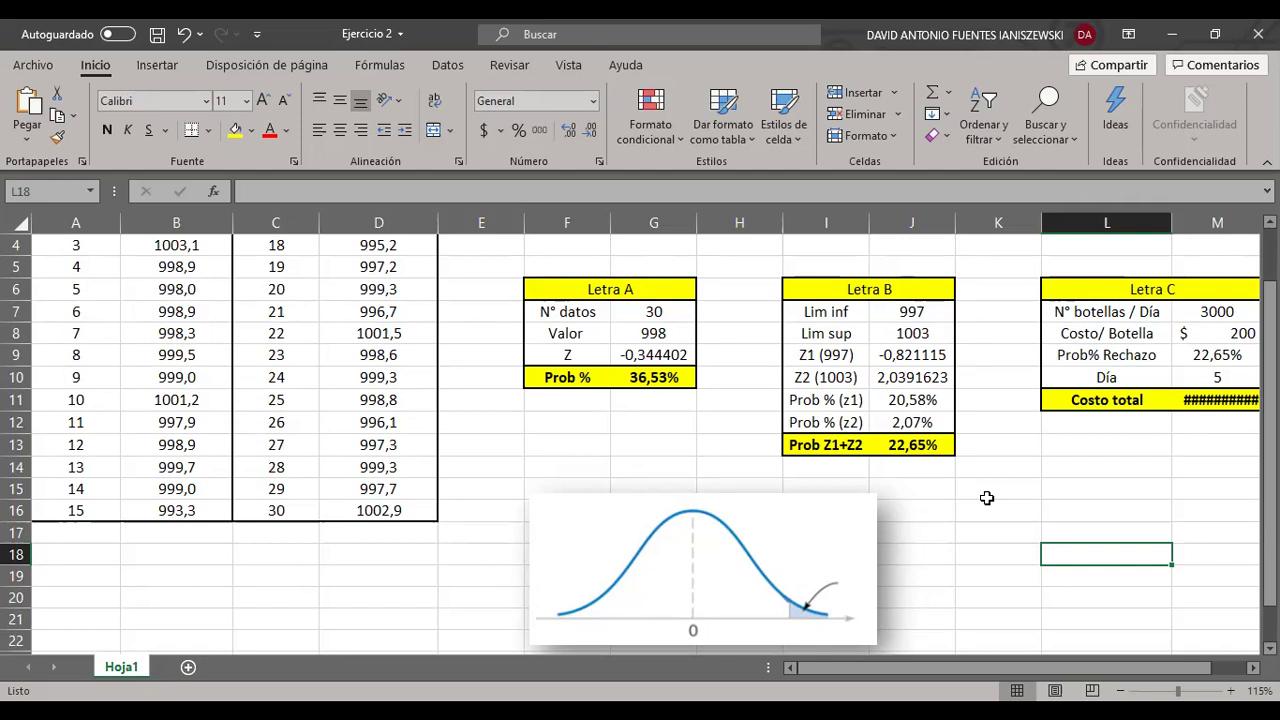
- Review the Prob % (z1), Prob % (z2) and Prob Z1+Z2 rows of the Letra B table and save the workbook
click(846, 402)
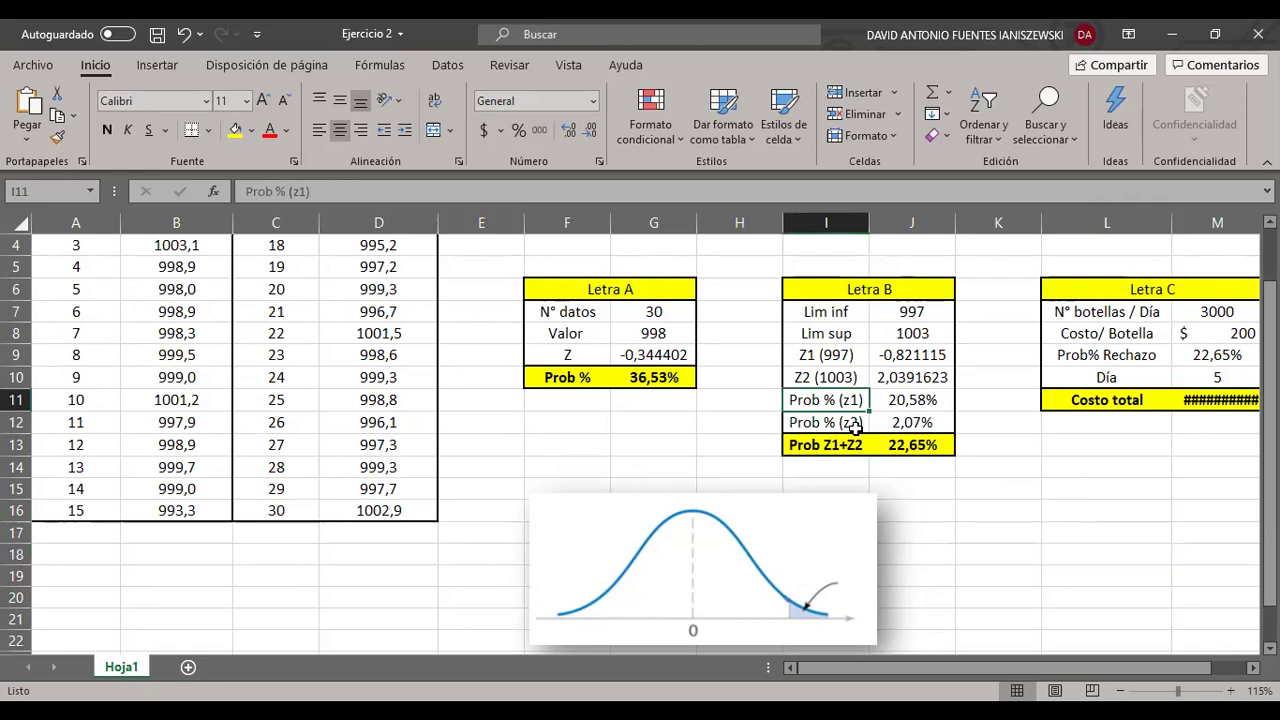
click(855, 428)
click(943, 487)
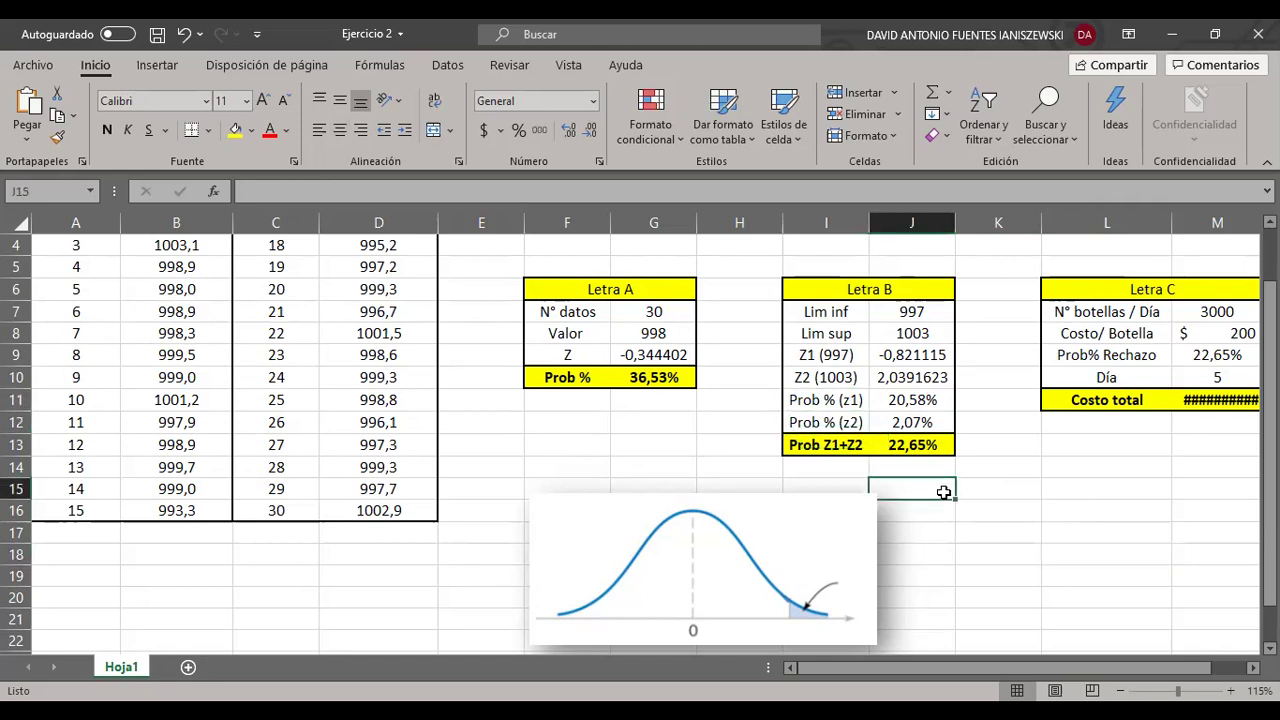
click(1037, 493)
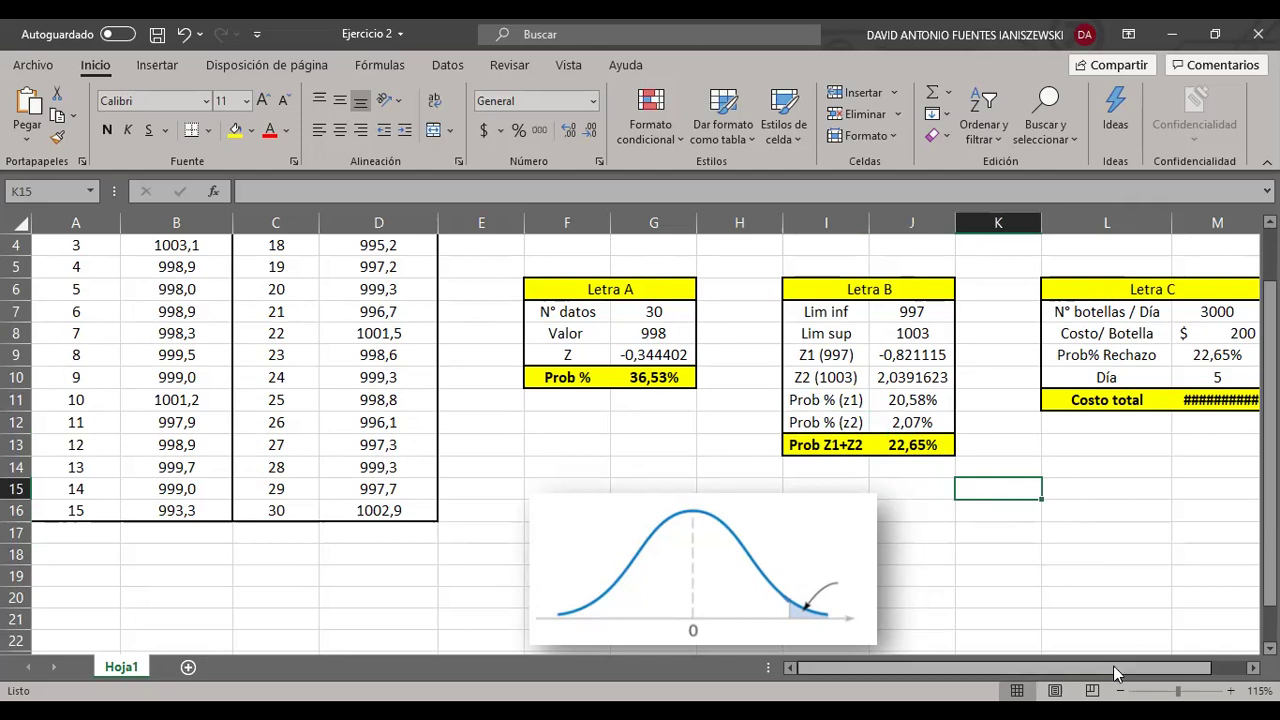
click(935, 450)
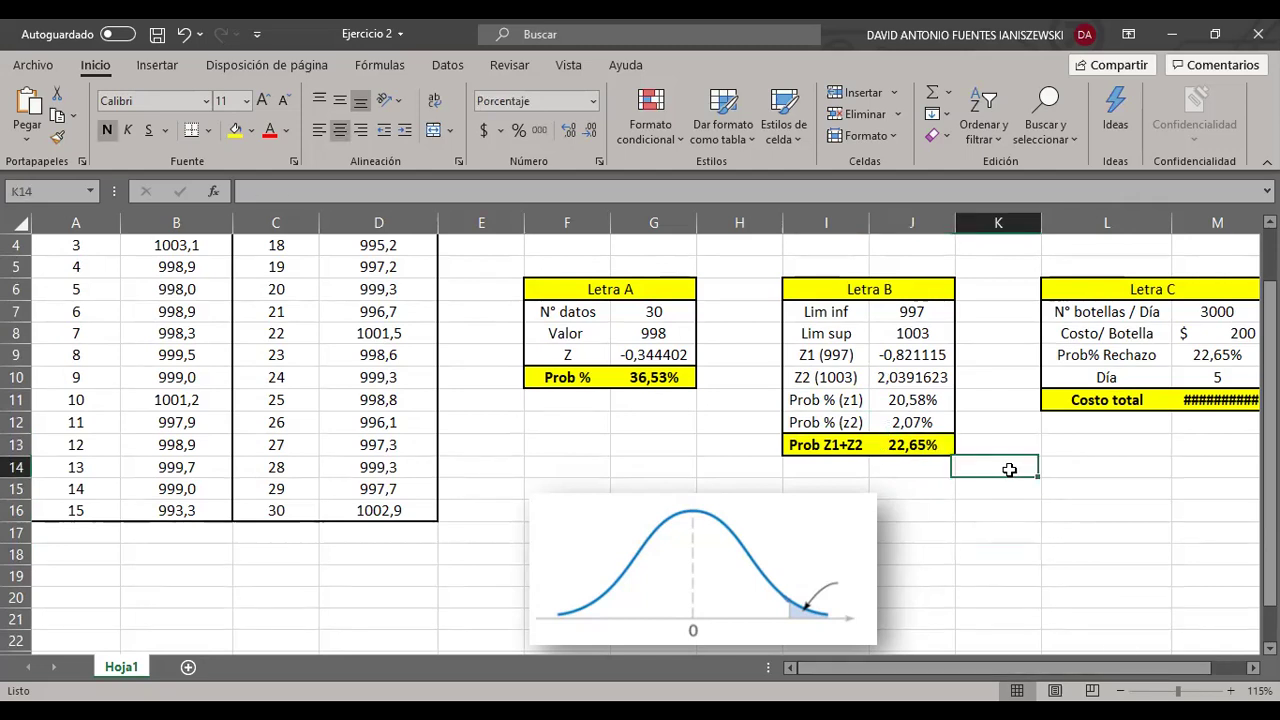
click(1006, 468)
click(158, 36)
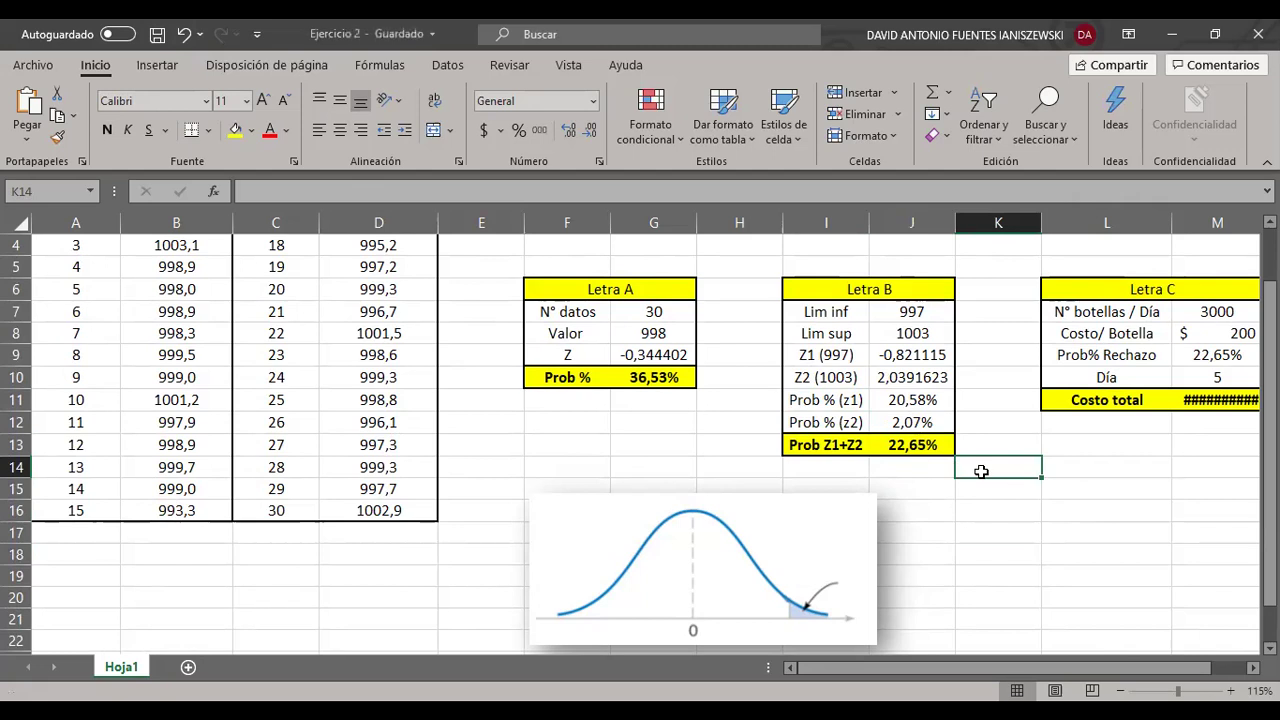
- Inspect the Prob Z1+Z2 formula, and consult the Ejercicio 2 statement in the Ayudantía 2 document in Word
click(920, 442)
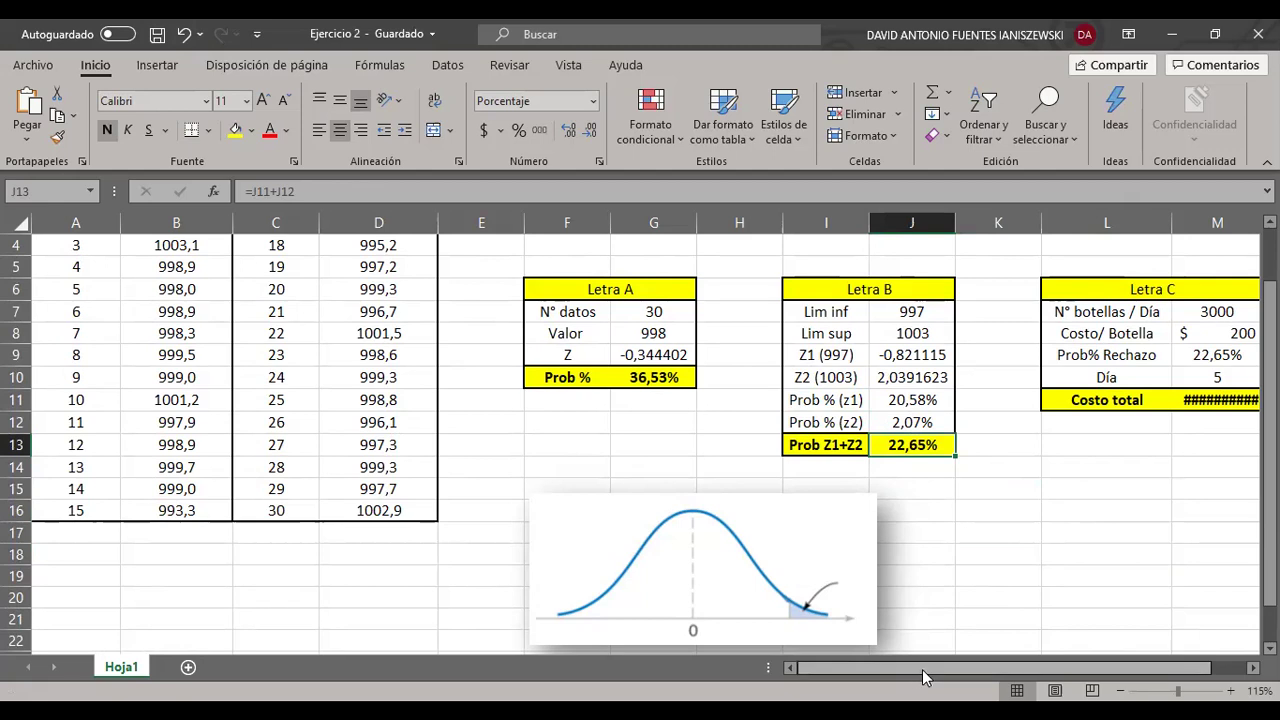
scroll(922, 669, right, 1)
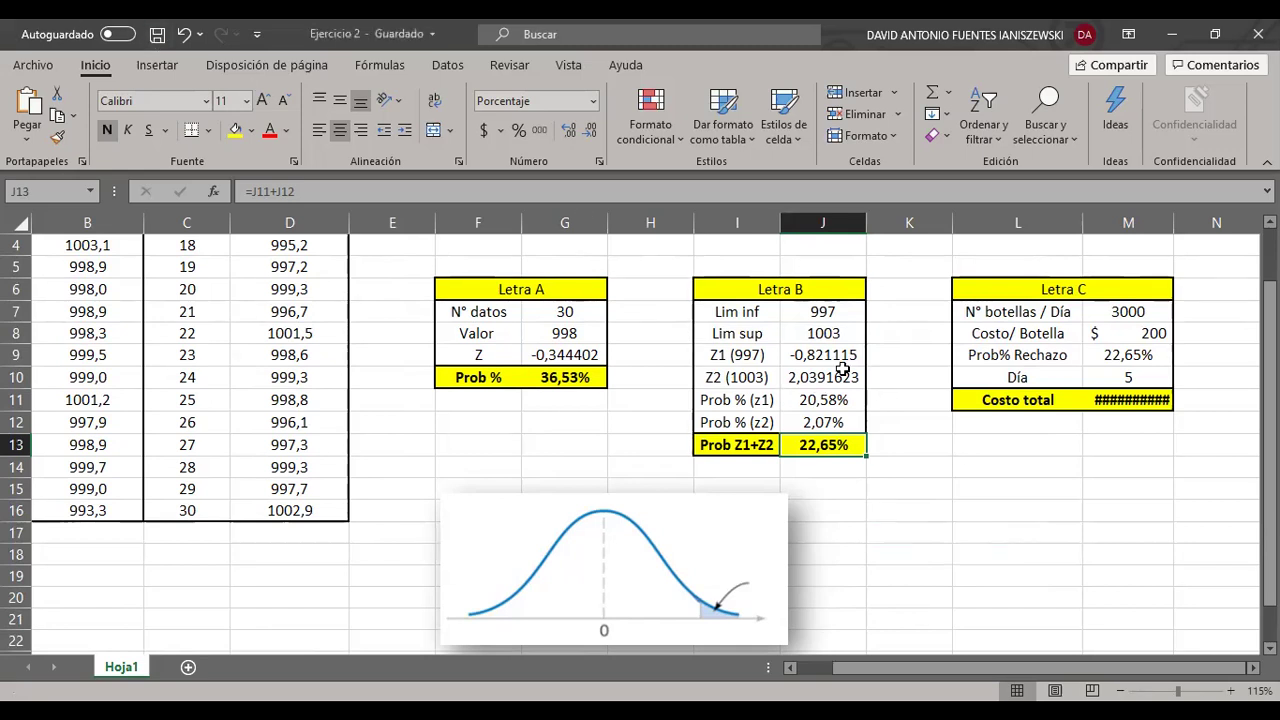
click(931, 574)
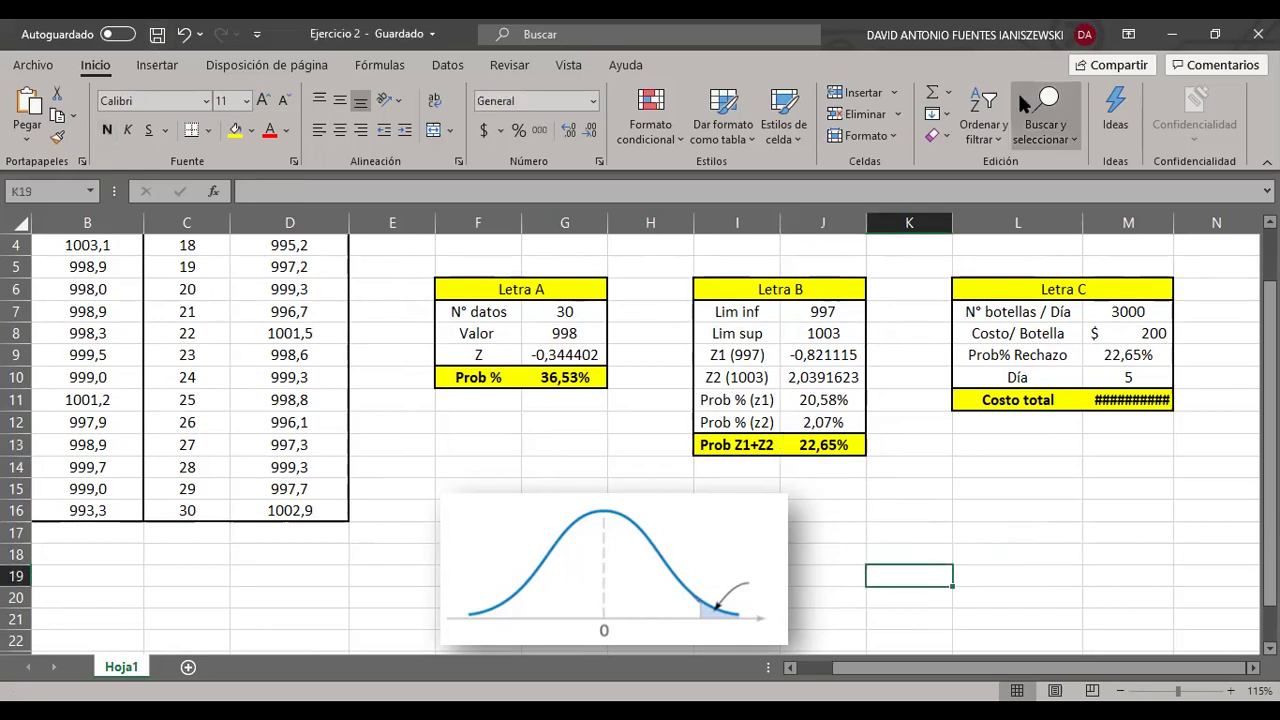
key(alt+Tab)
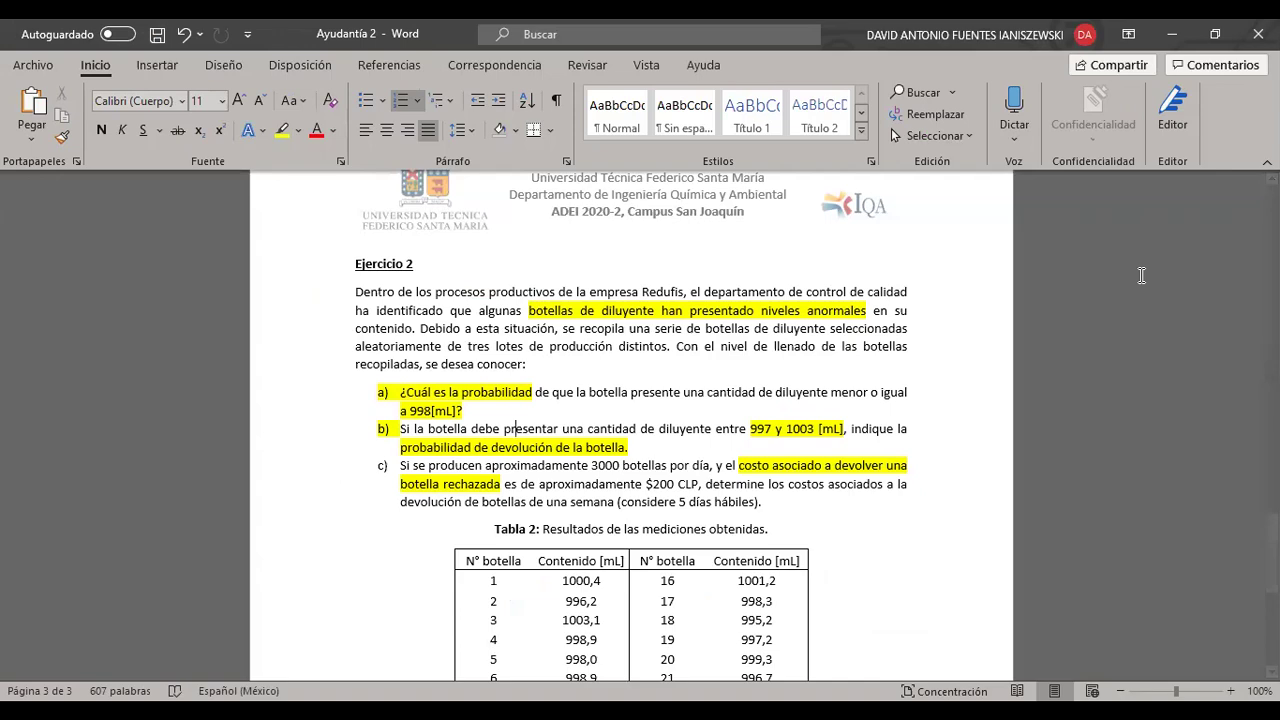
key(alt+Tab)
- Back in the Excel workbook, autofit the width of column M so the Costo total amount of Letra C fits
scroll(985, 500, up, 1)
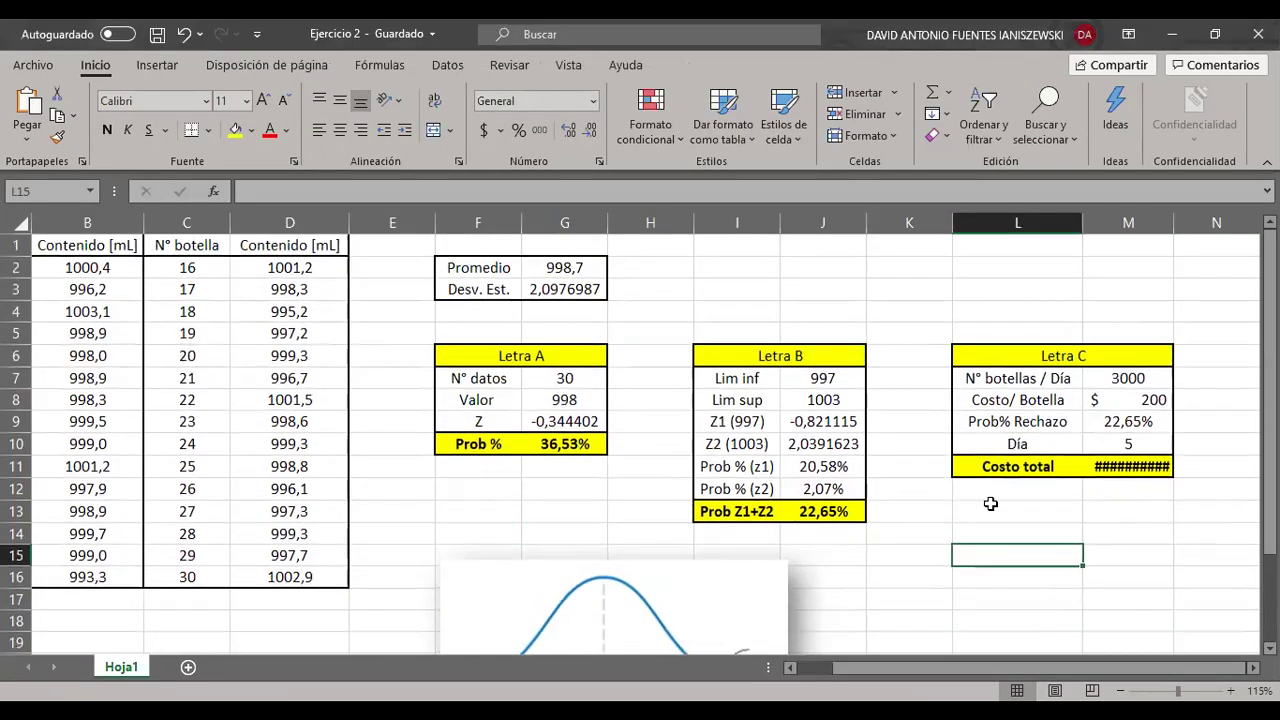
double_click(1178, 218)
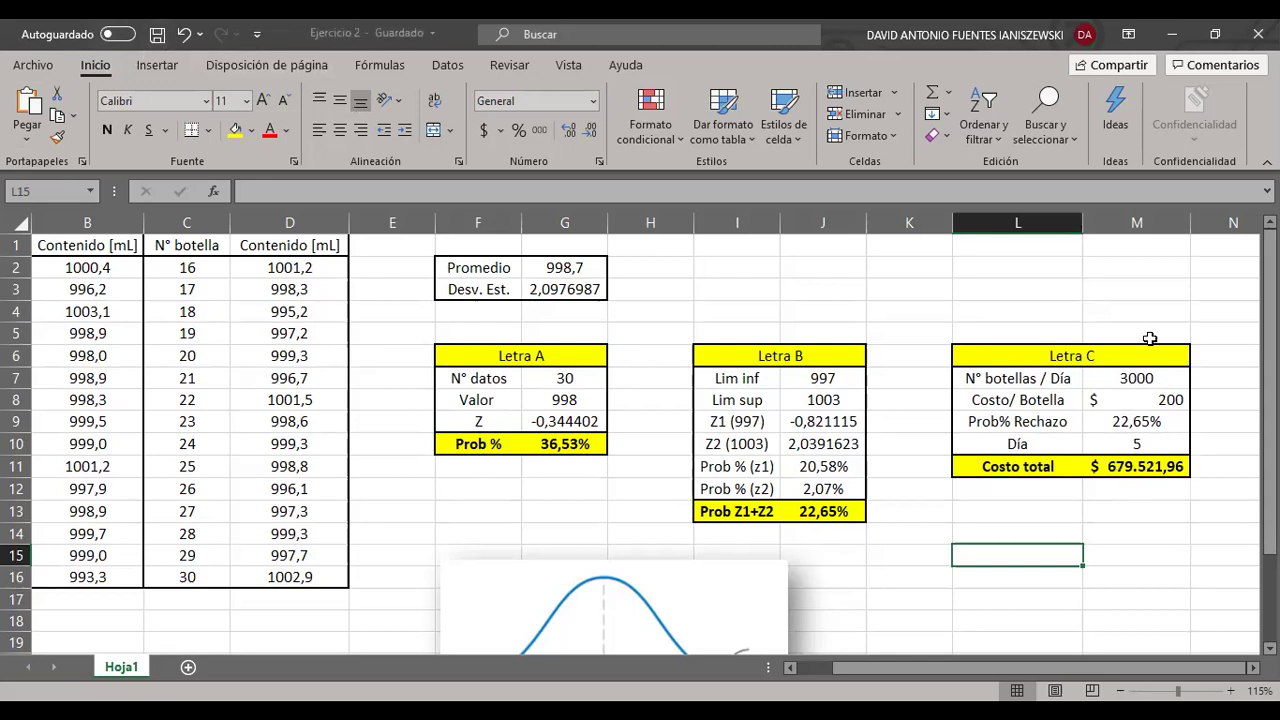
click(1157, 299)
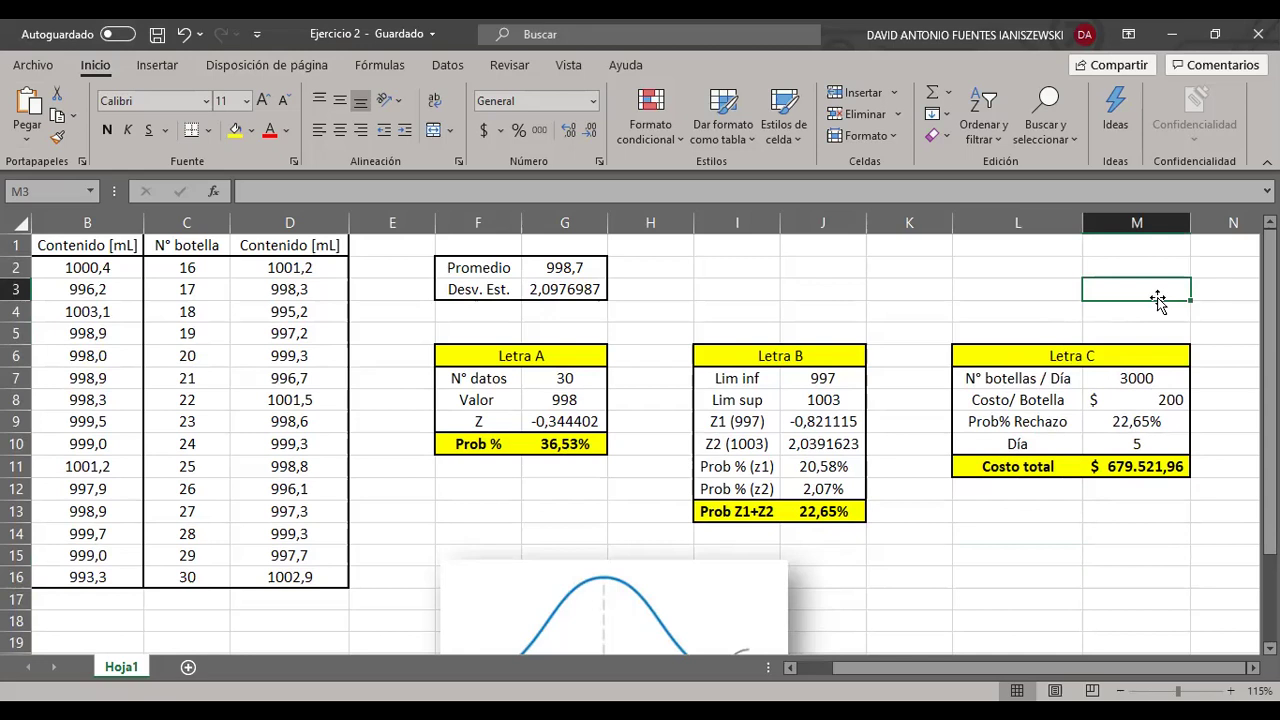
- Examine the Letra C inputs for bottles per day, cost per bottle and days alongside the combined Letra B probability
click(812, 512)
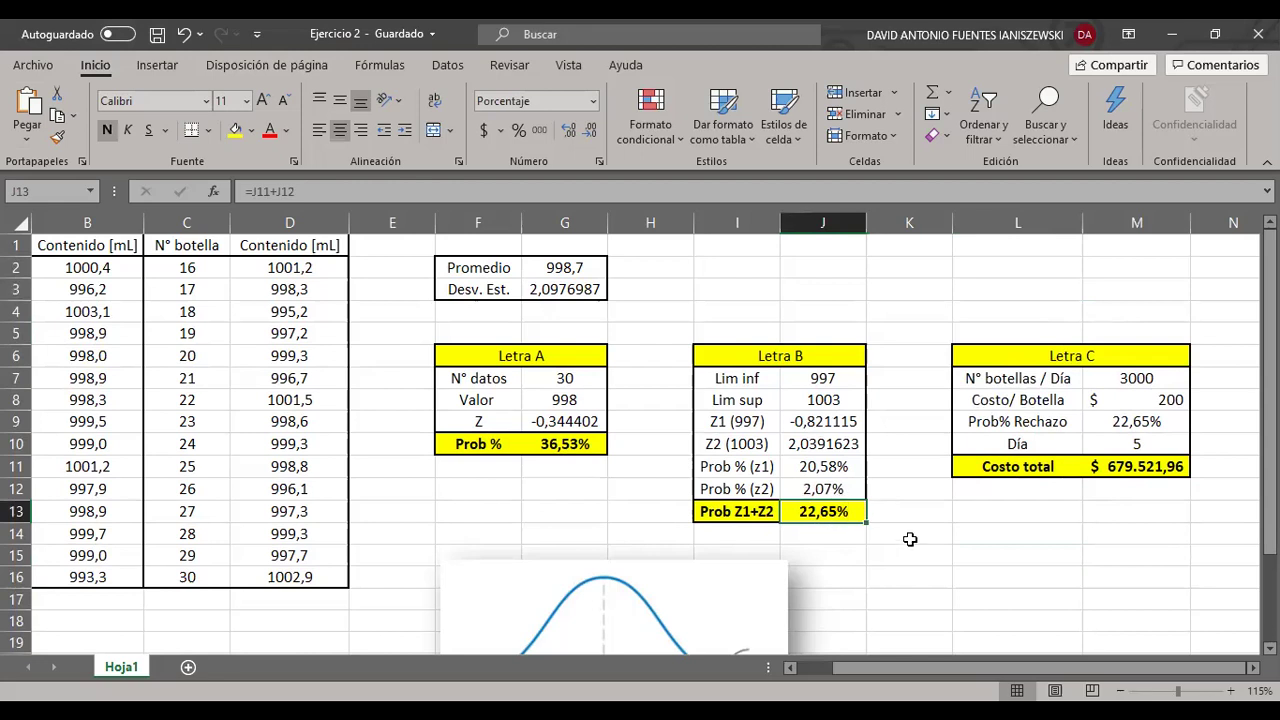
click(984, 577)
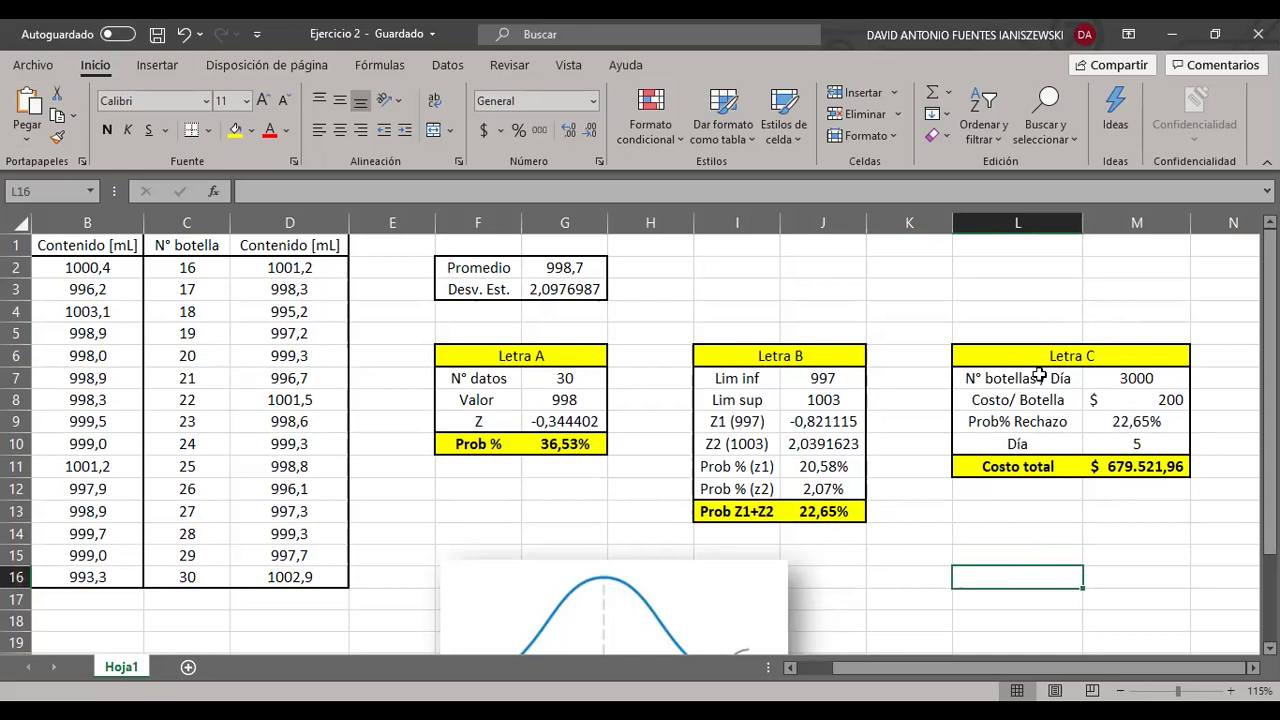
click(1118, 378)
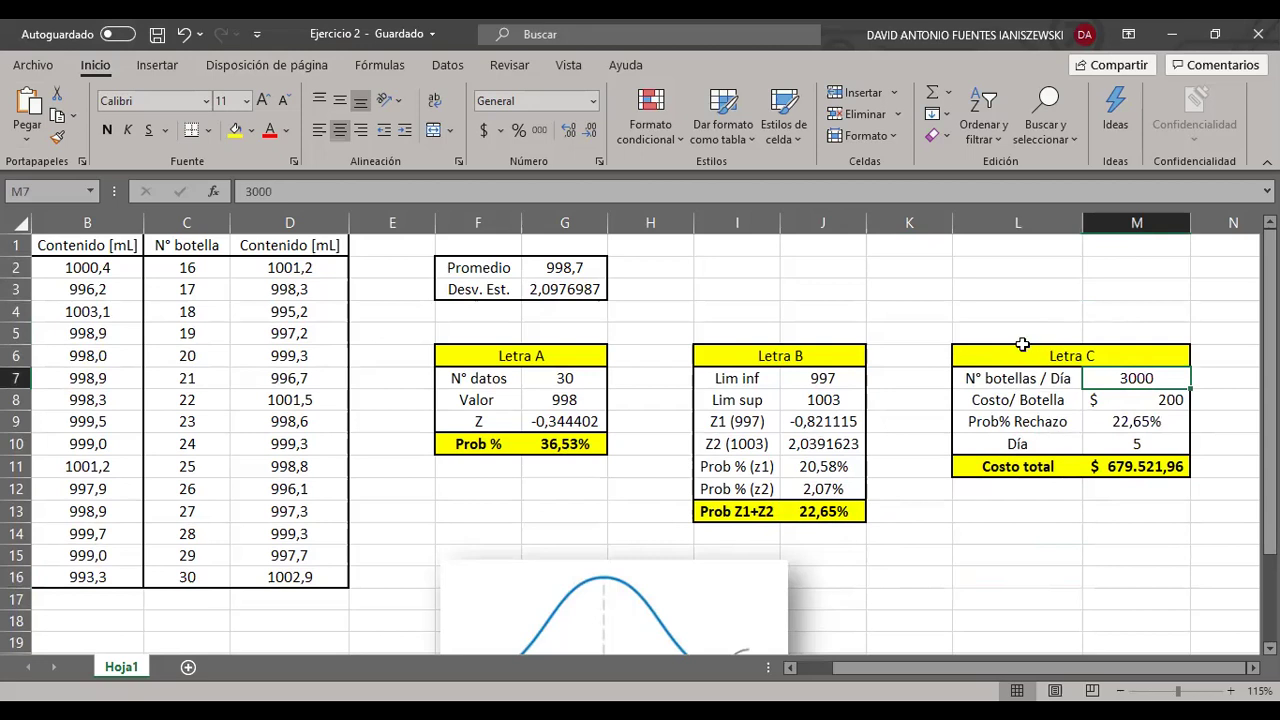
key(Down)
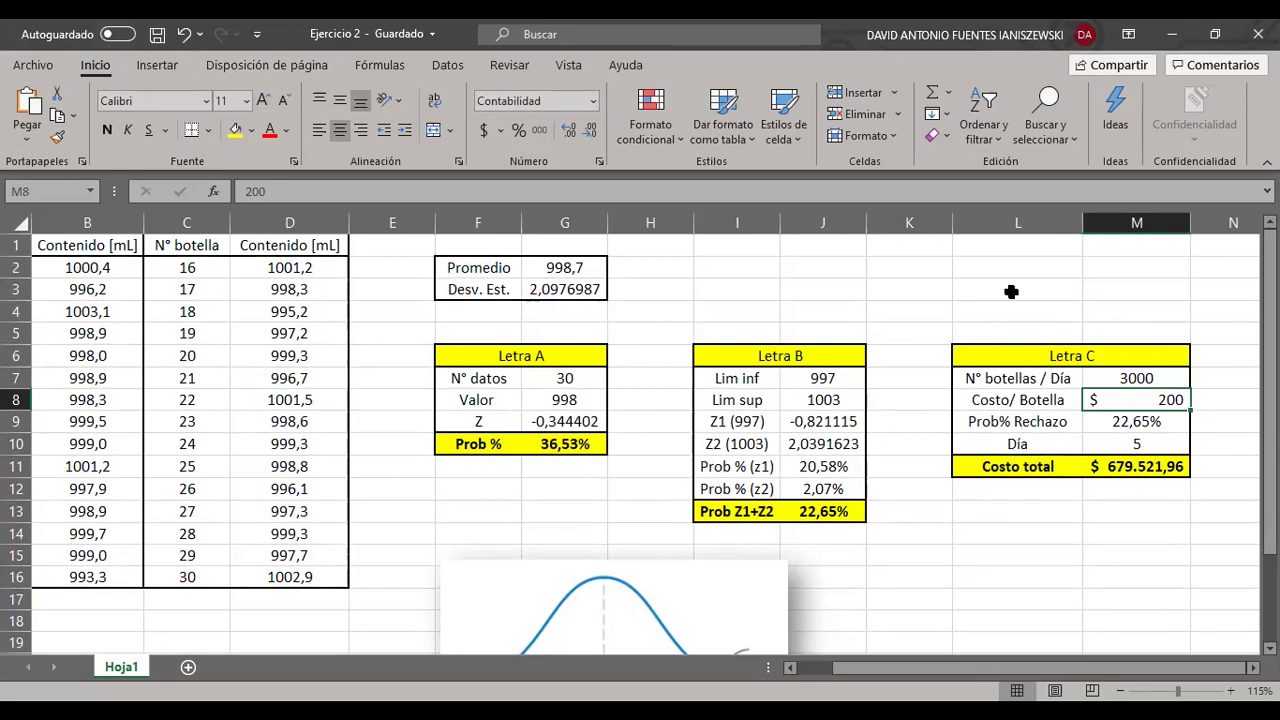
click(801, 521)
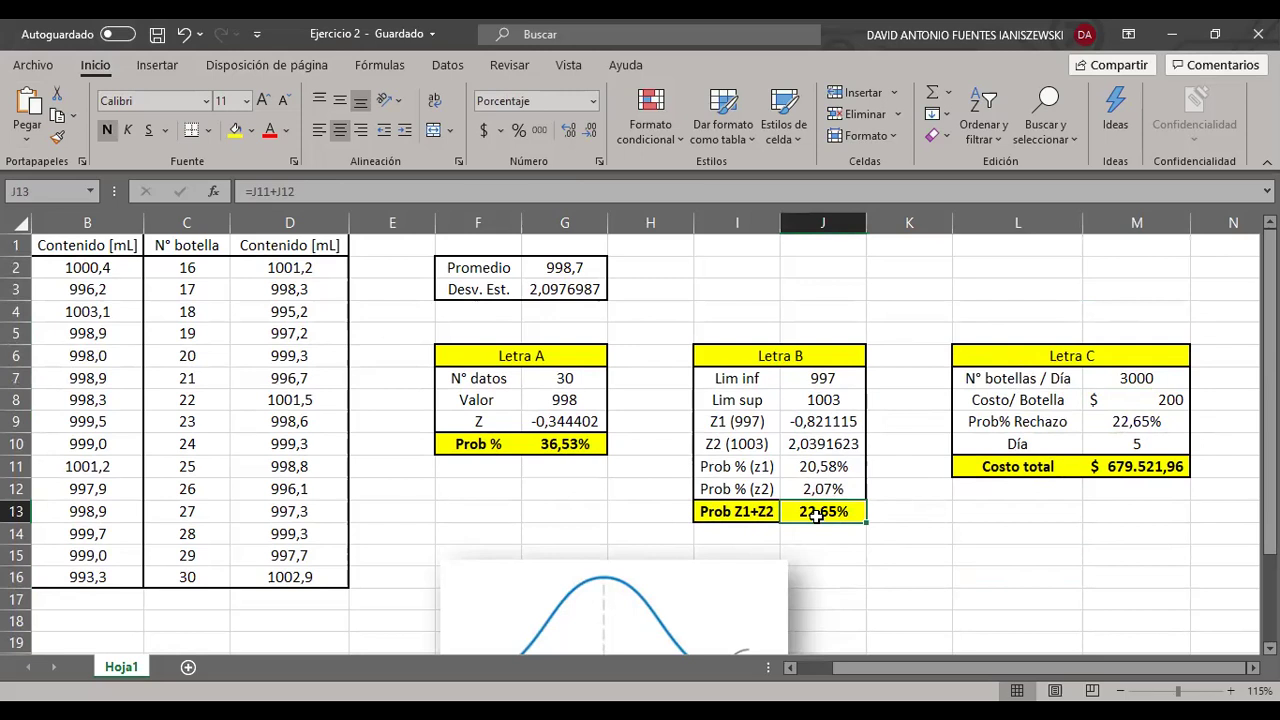
click(1116, 450)
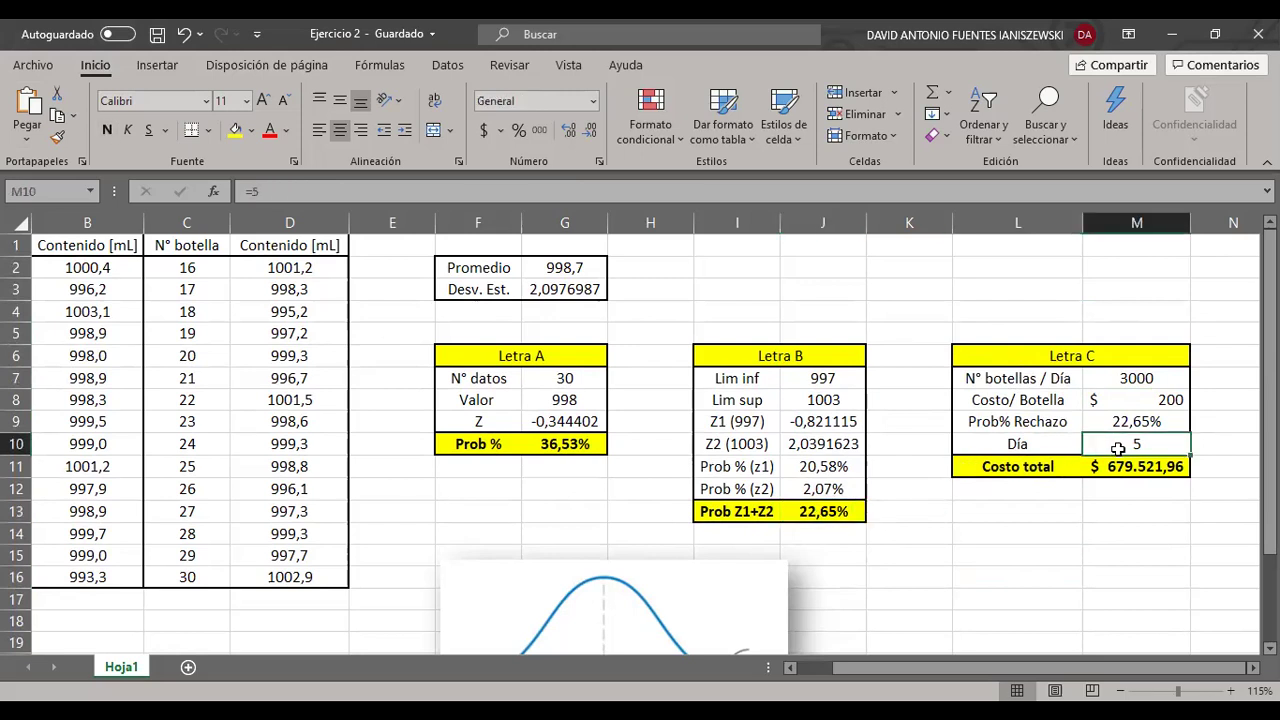
- Check the Prob% Rechazo reference in the Letra C table together with its bottle count, day count and unit cost
click(1148, 310)
click(1101, 387)
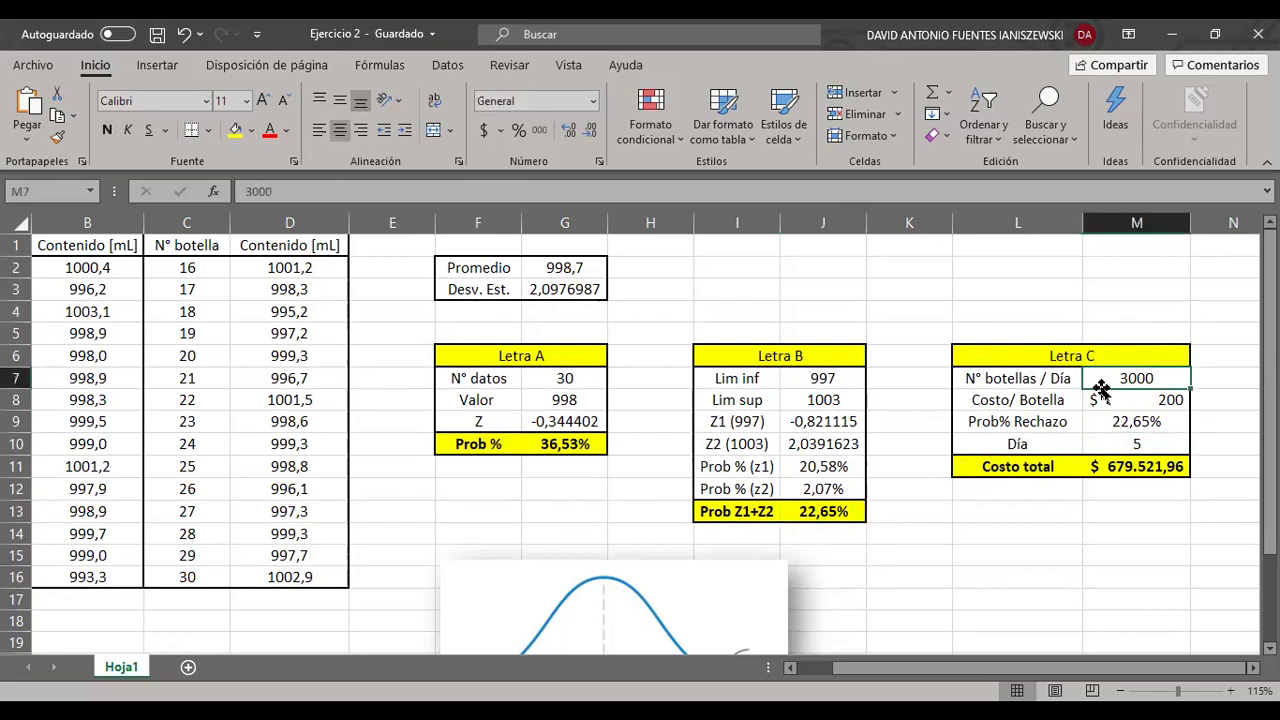
click(1127, 449)
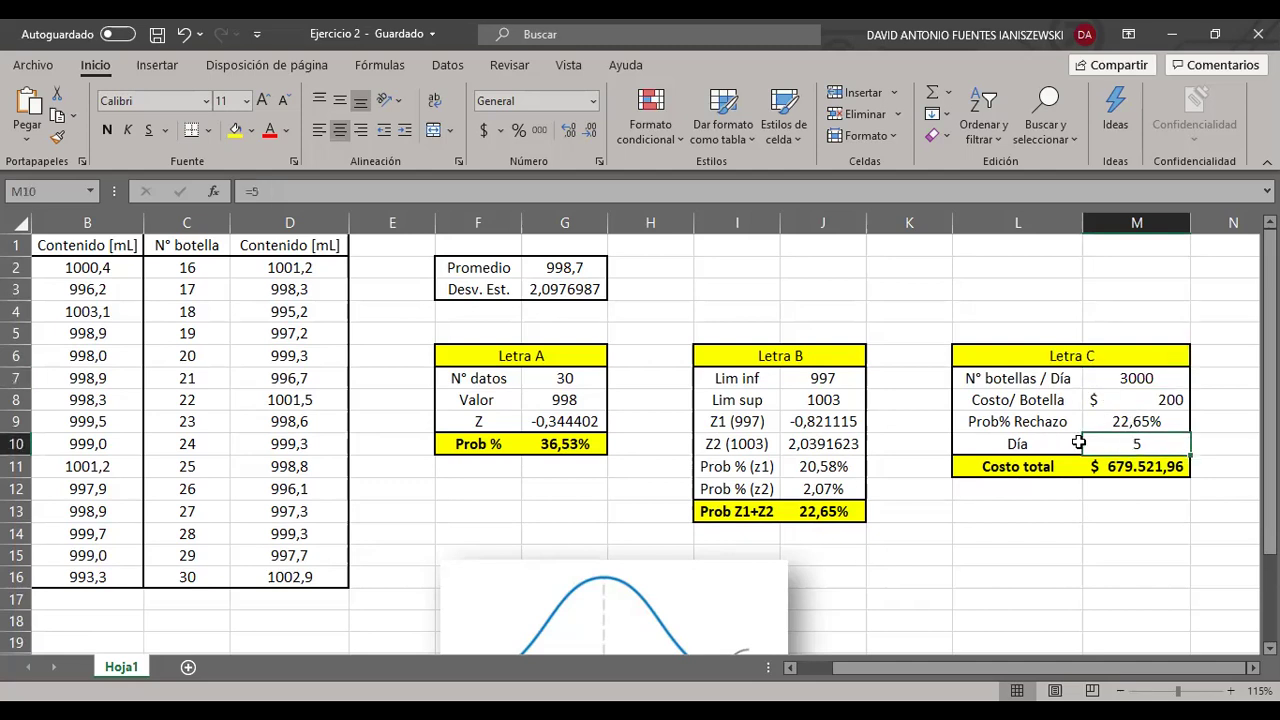
click(1135, 414)
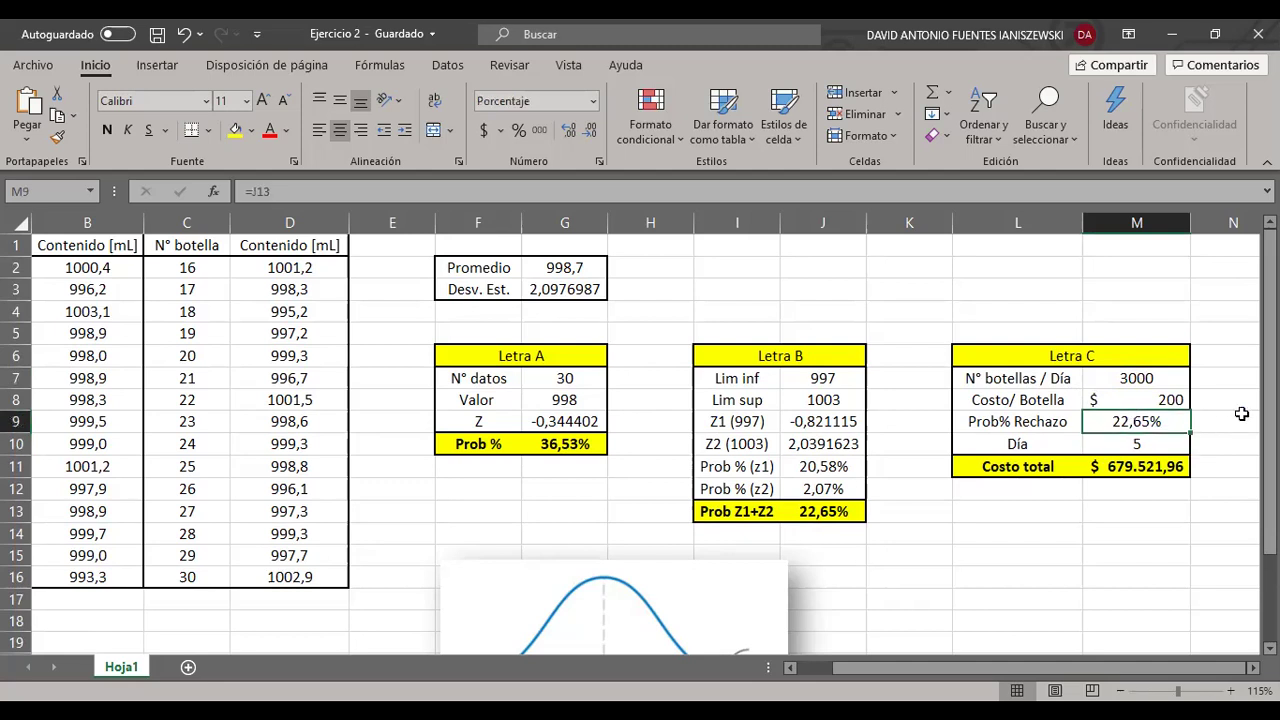
click(1185, 400)
- Inspect the Costo total formula in the Letra C table and each of the cells it multiplies
click(1168, 467)
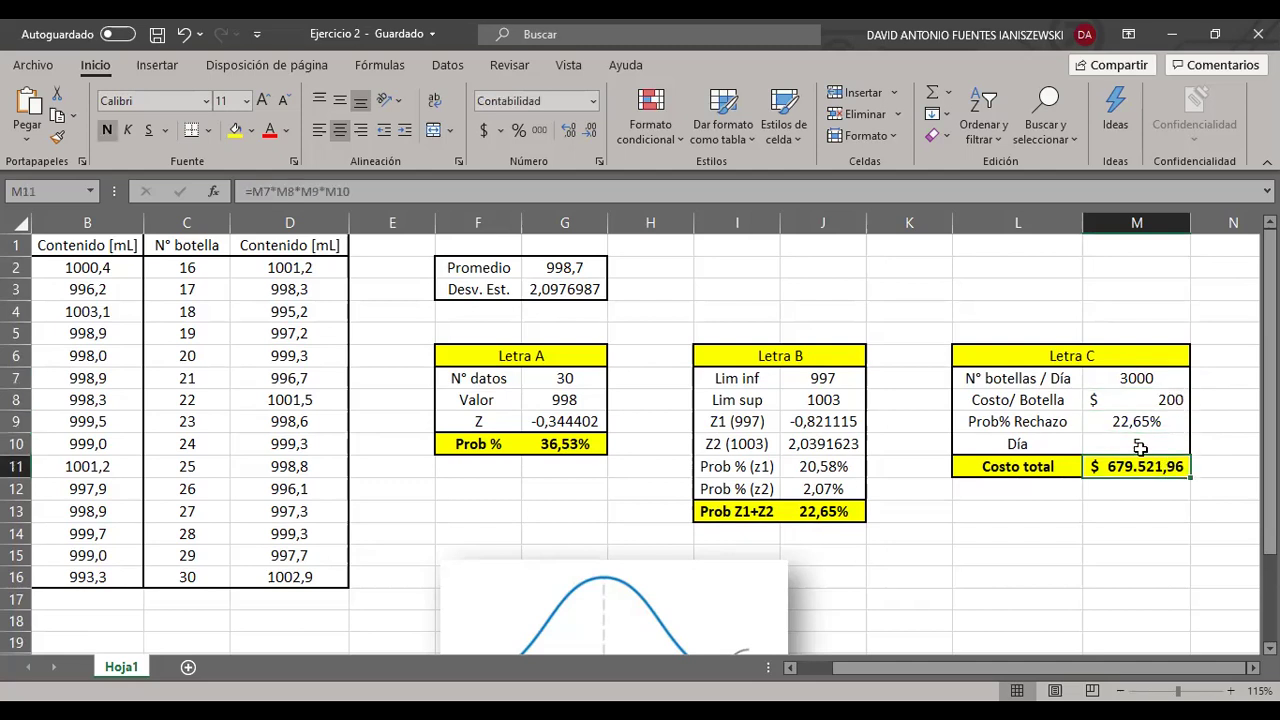
key(F2)
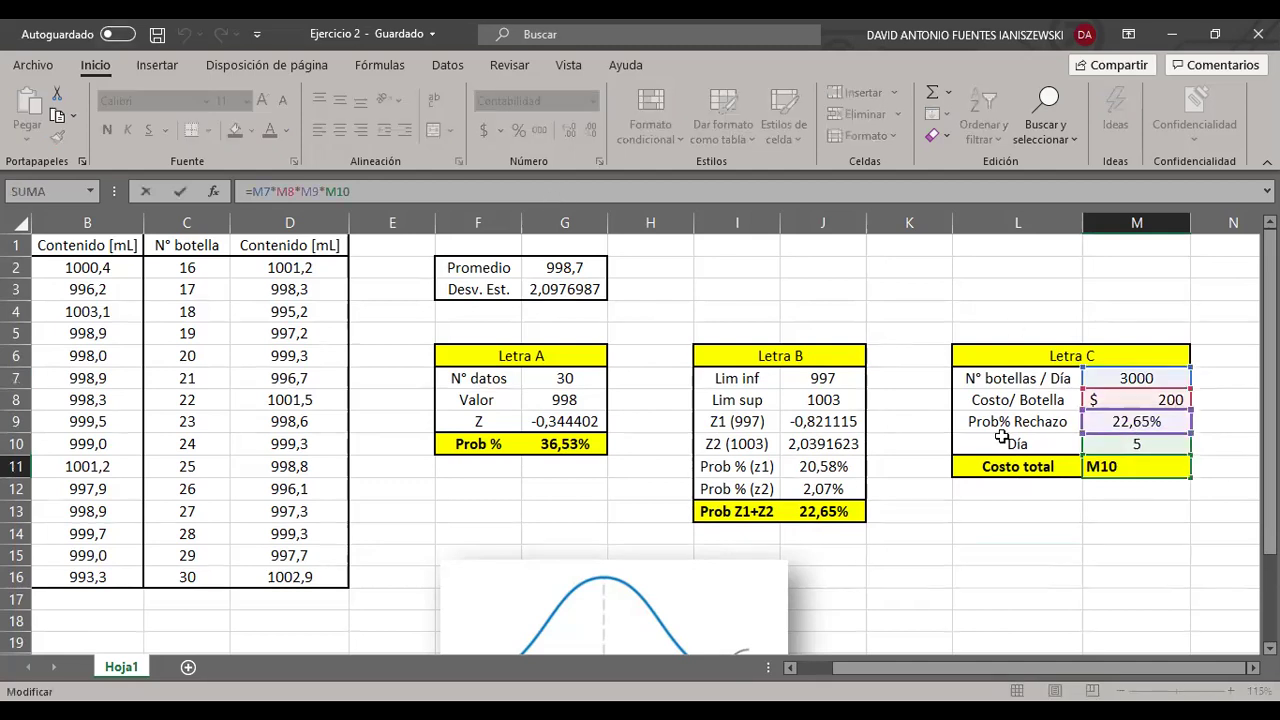
click(1131, 521)
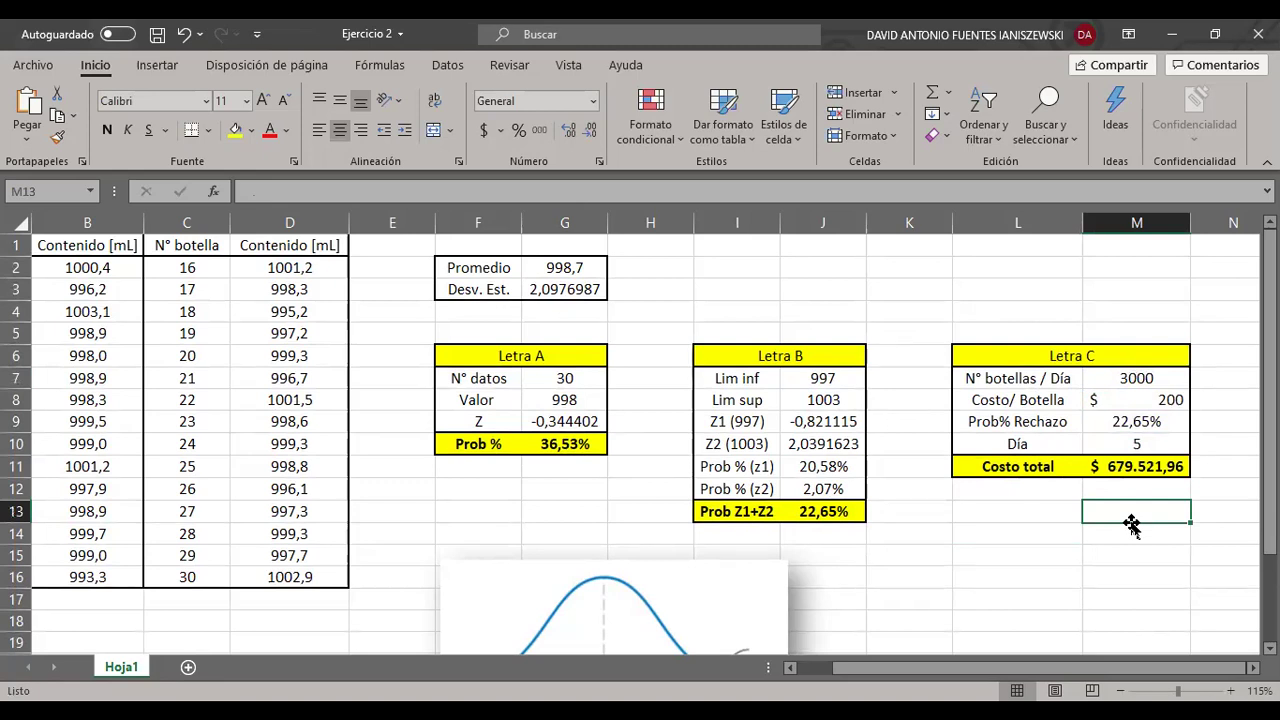
click(1086, 466)
key(Up)
click(1166, 381)
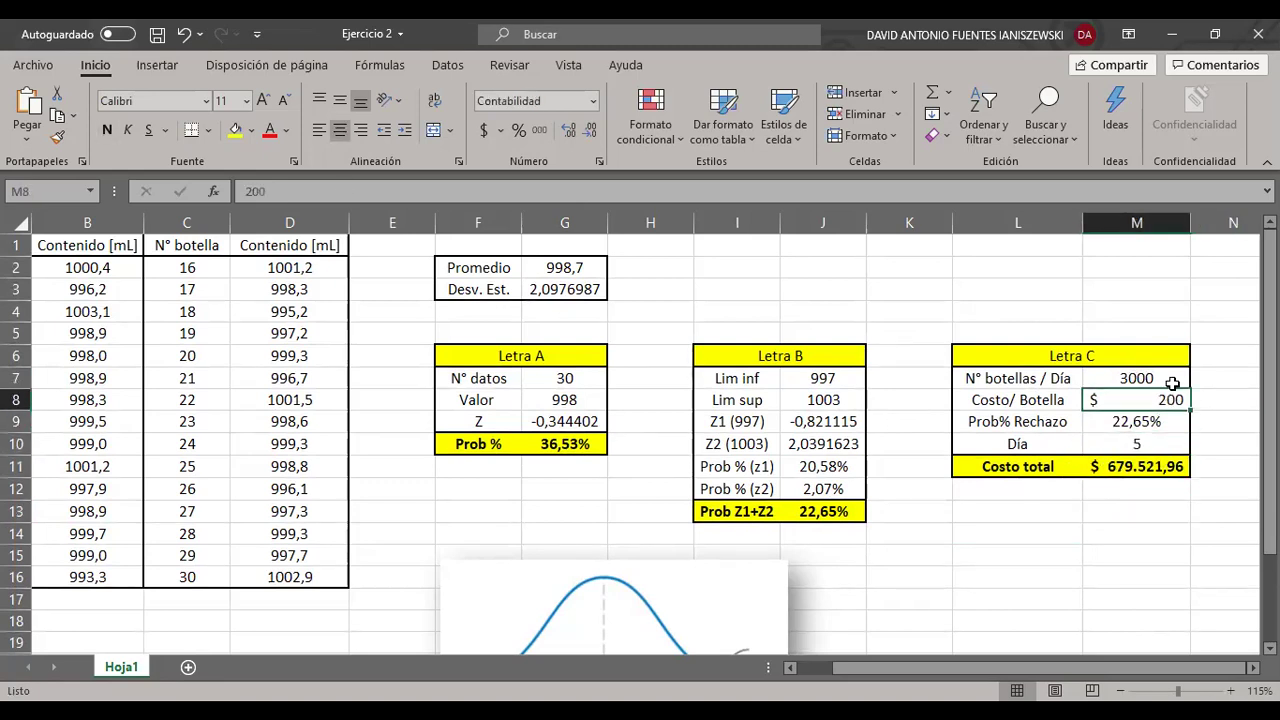
click(1206, 425)
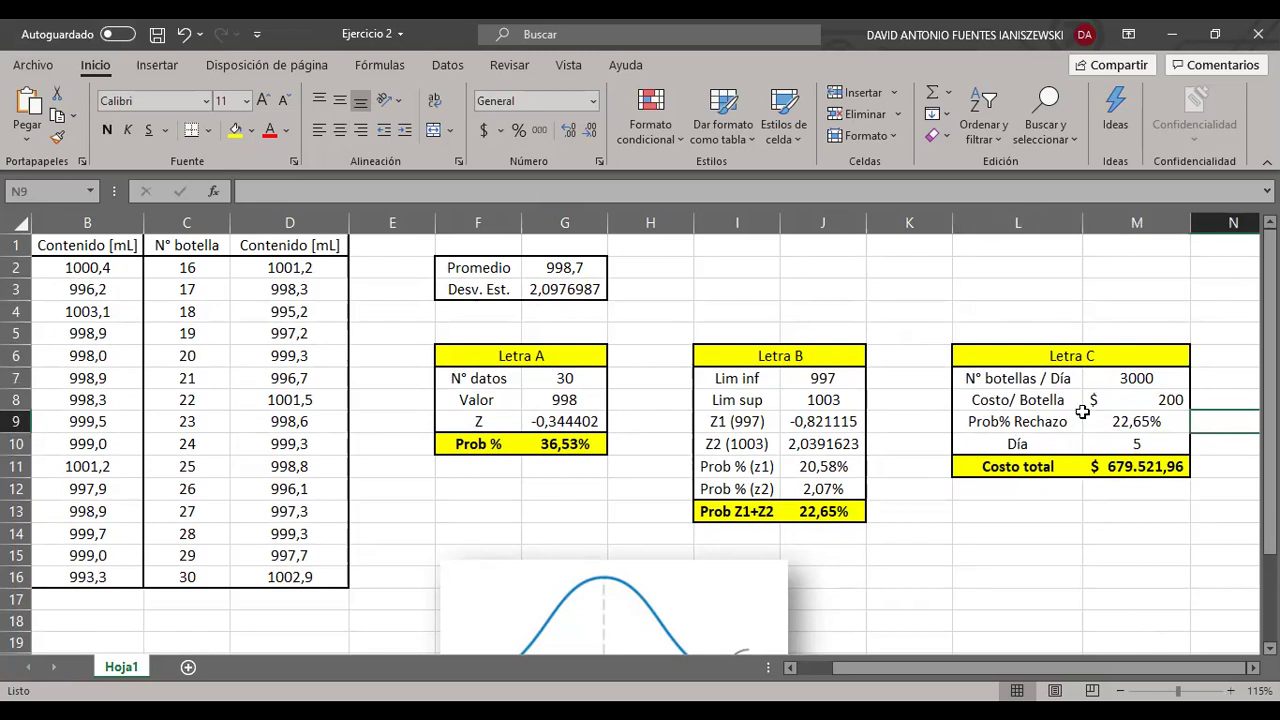
- Recheck the Letra C Costo total against its day count, cost per bottle and rejection probability
click(1134, 447)
click(1136, 464)
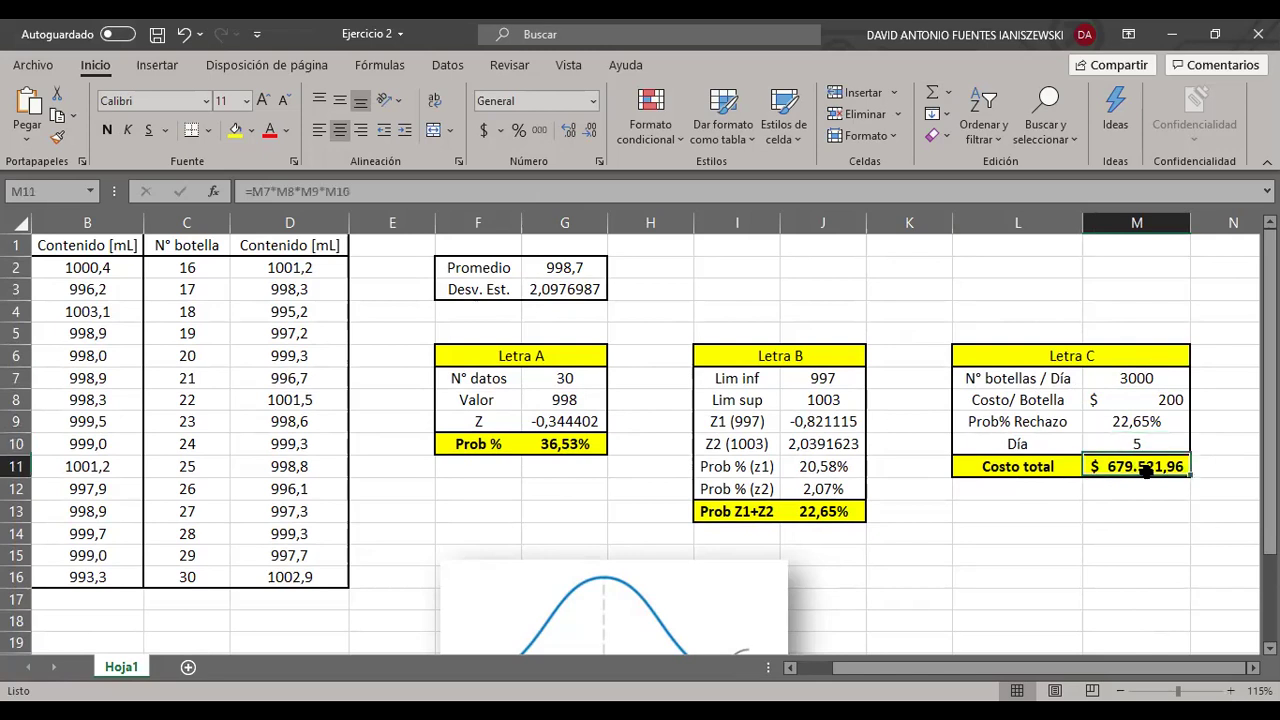
click(1180, 403)
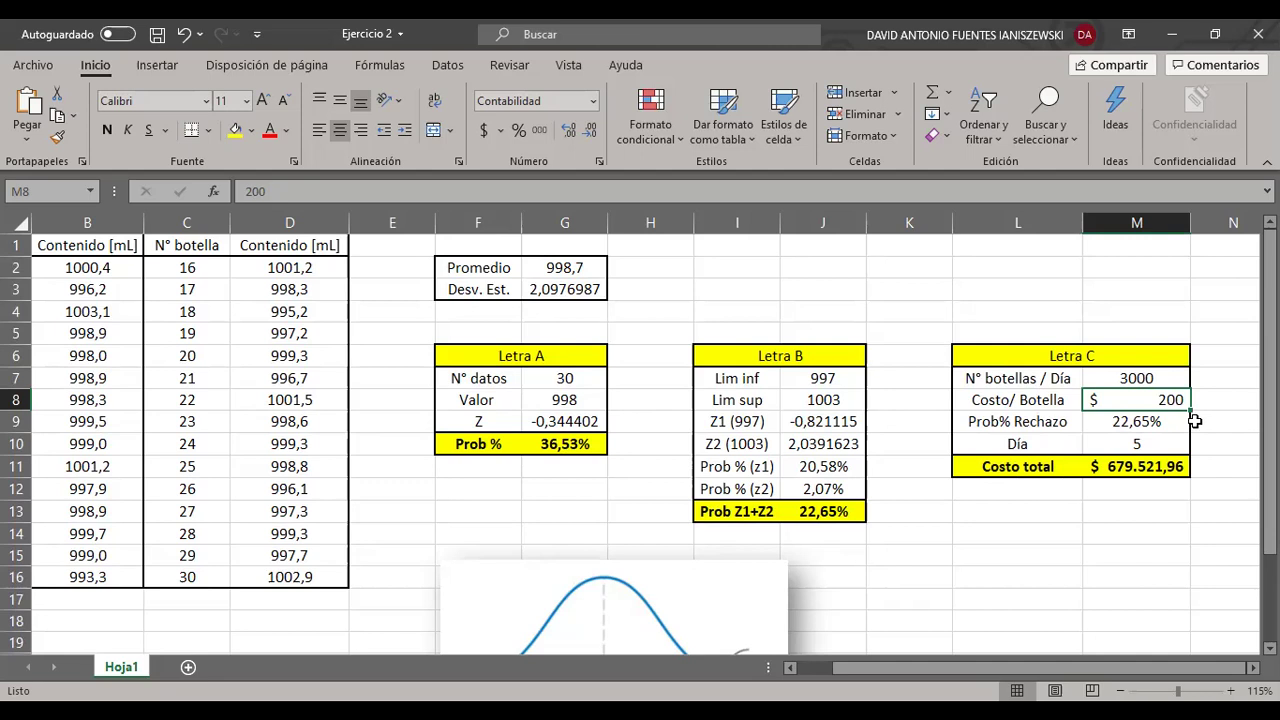
click(1180, 424)
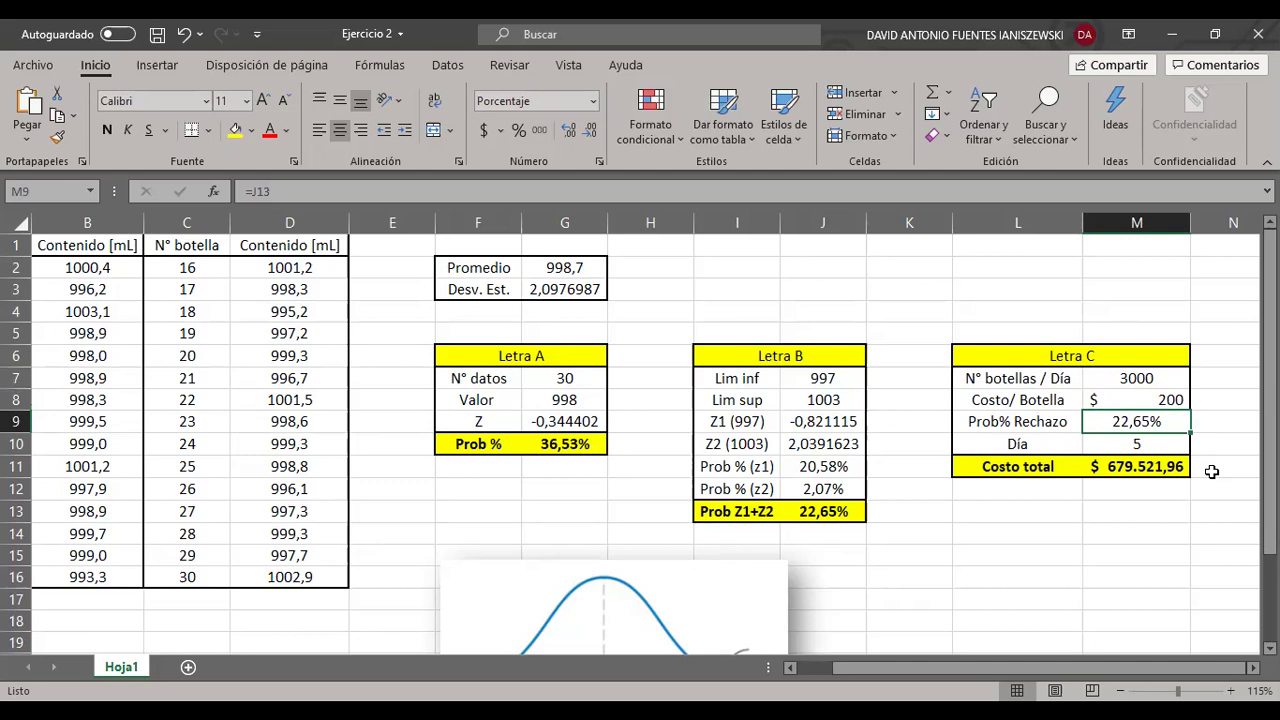
click(1165, 571)
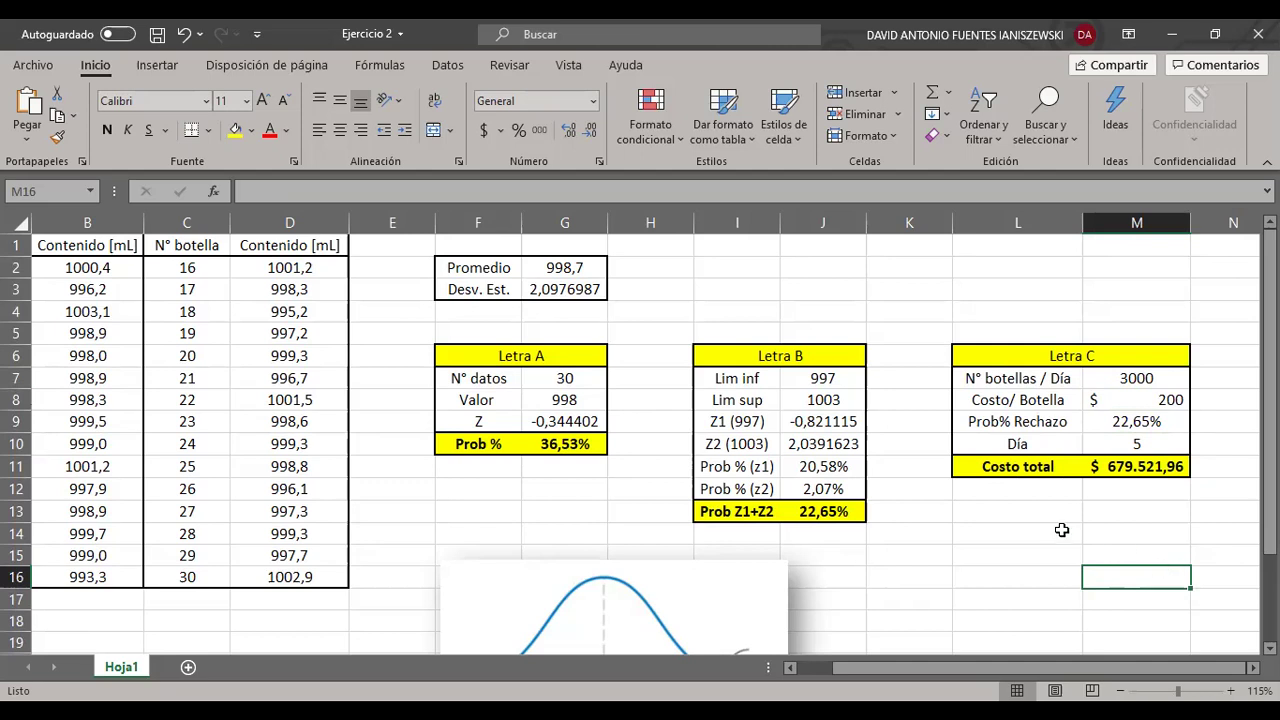
click(1053, 556)
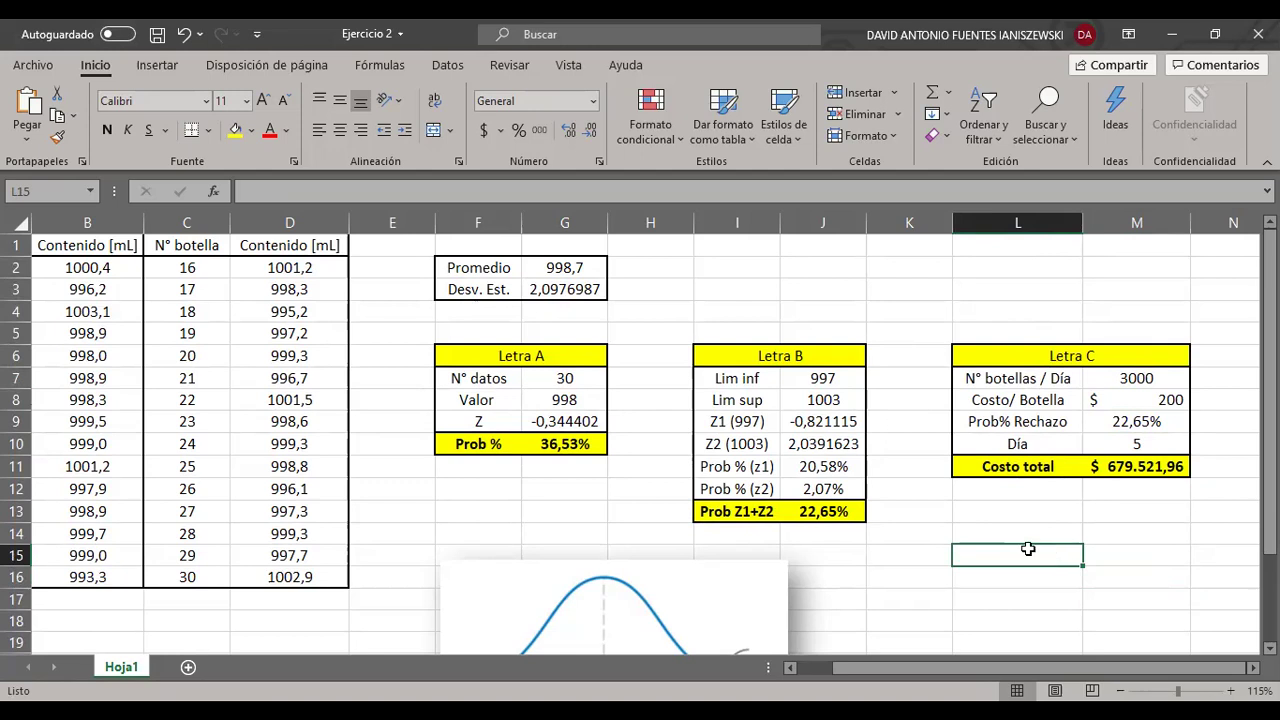
- Inspect the Prob Z1+Z2 formula in the Letra B table together with the Z1 and Z2 rows
click(948, 515)
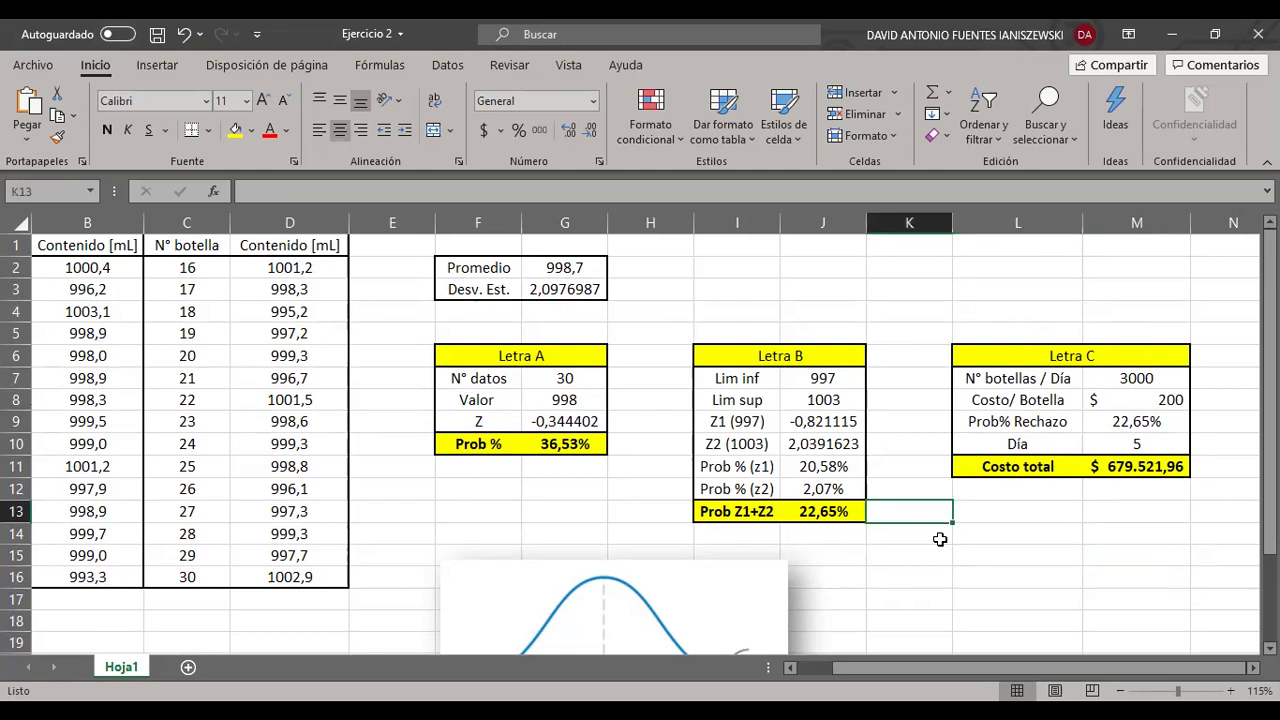
click(828, 511)
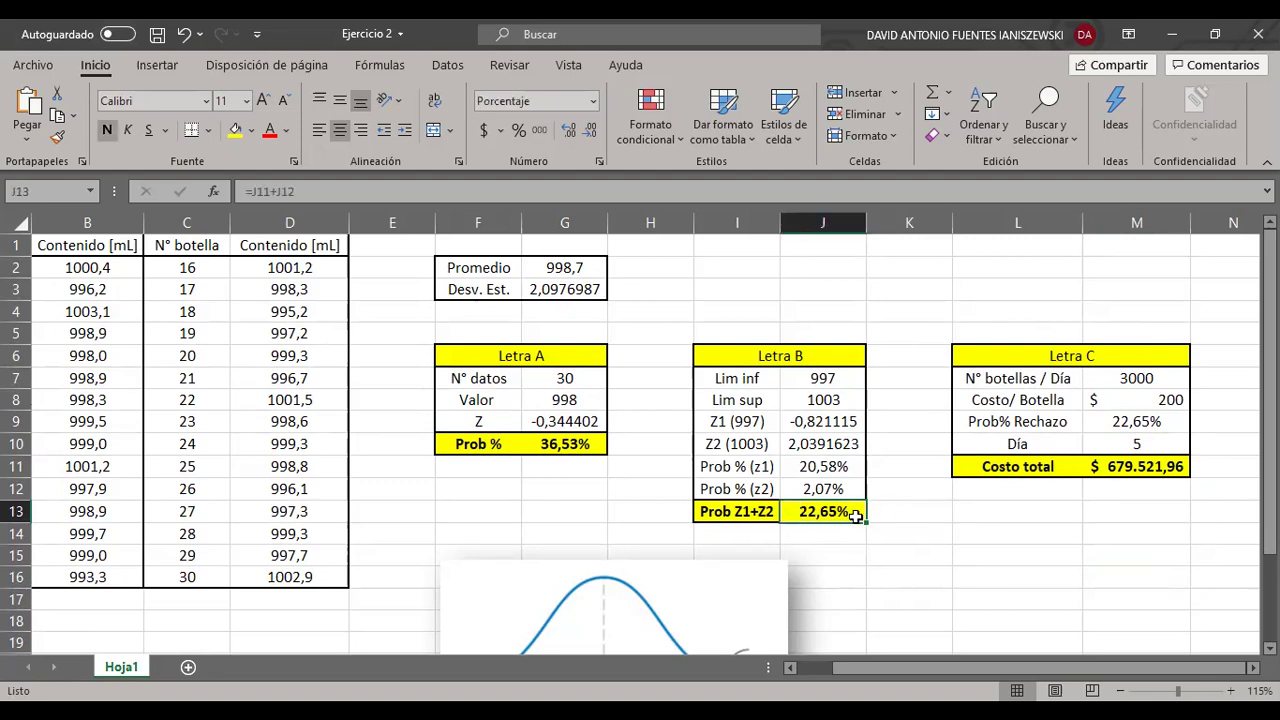
drag(746, 421, 812, 444)
click(858, 511)
click(913, 480)
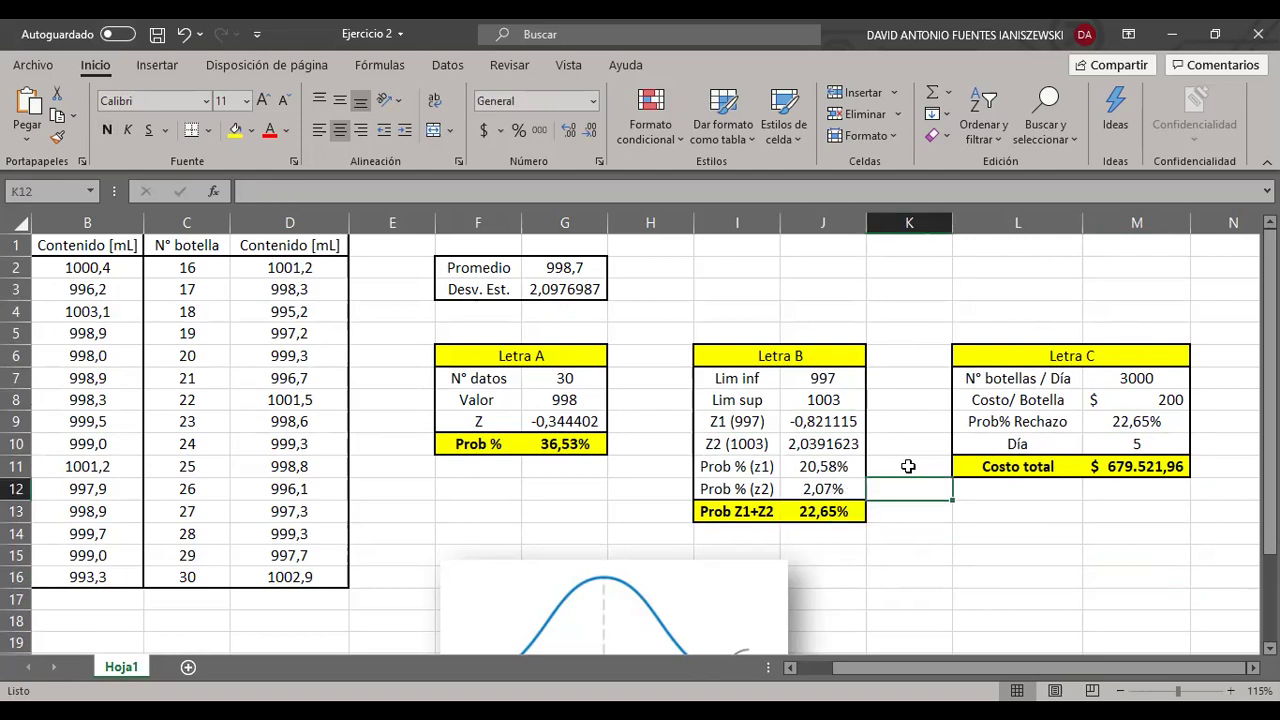
click(919, 447)
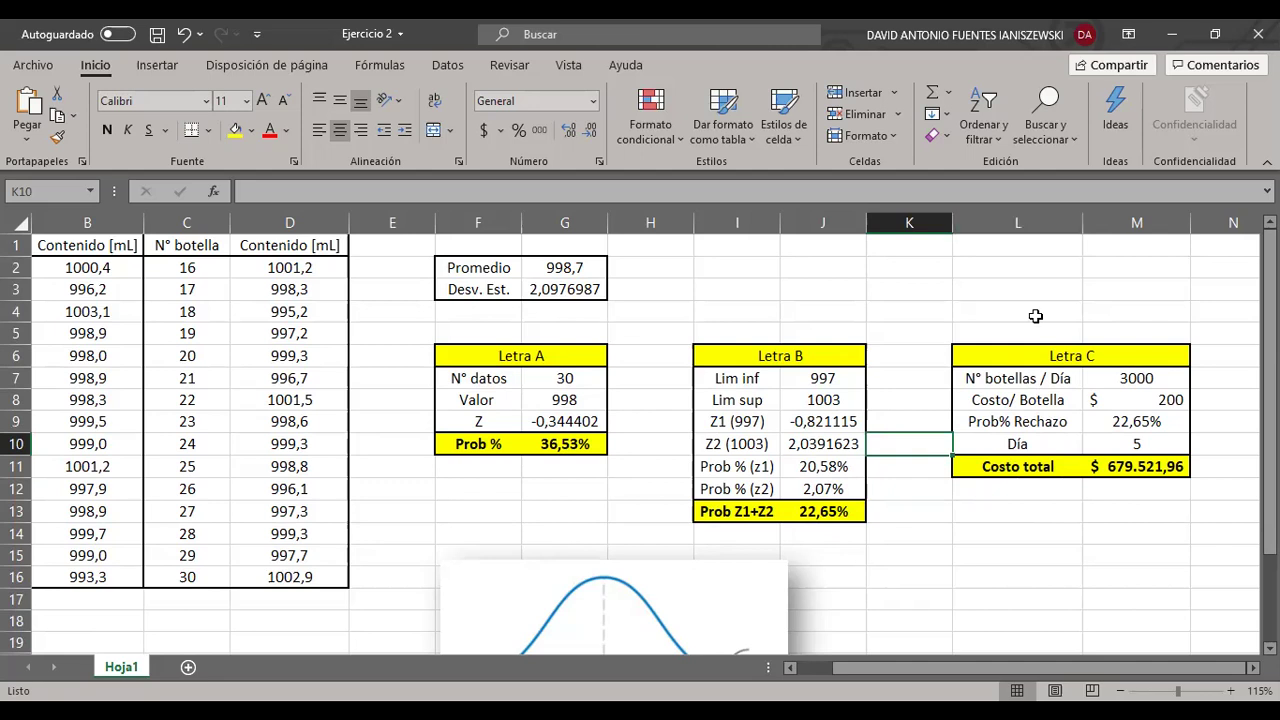
- Compare the Z1 (997) and Z2 (1003) entries of Letra B with the Promedio formula for the bottle contents
click(788, 442)
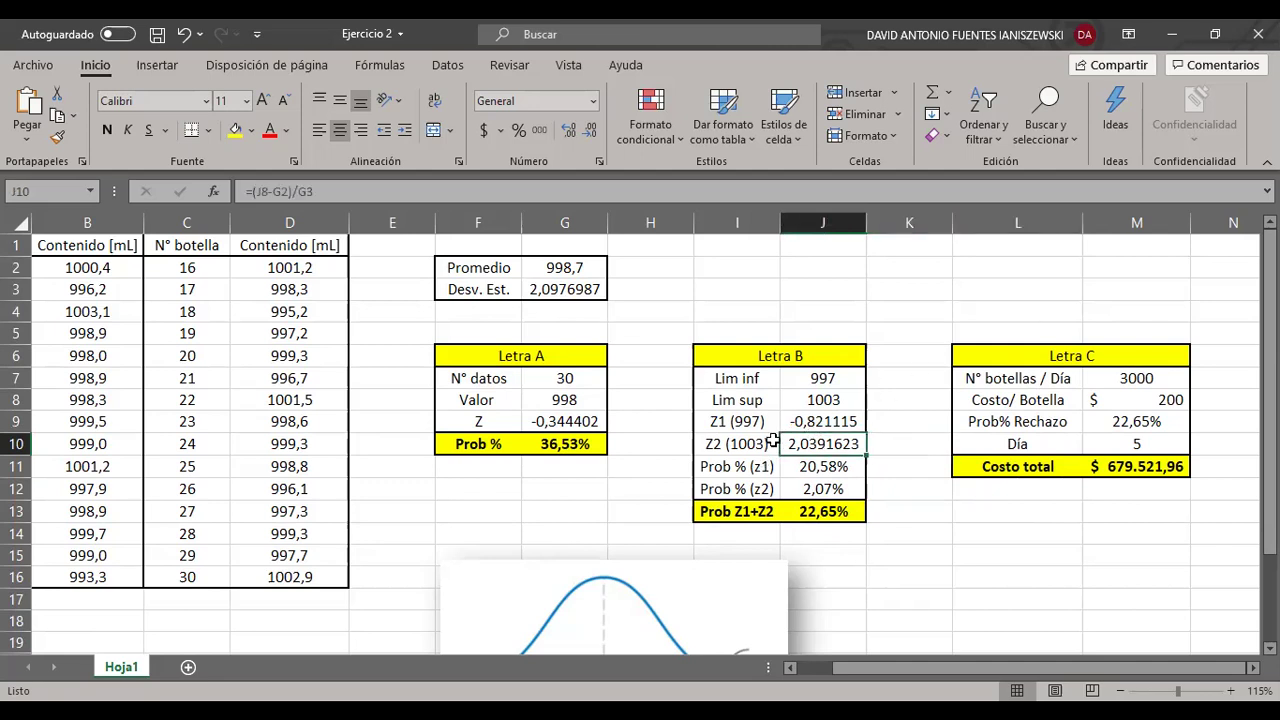
click(785, 424)
click(747, 420)
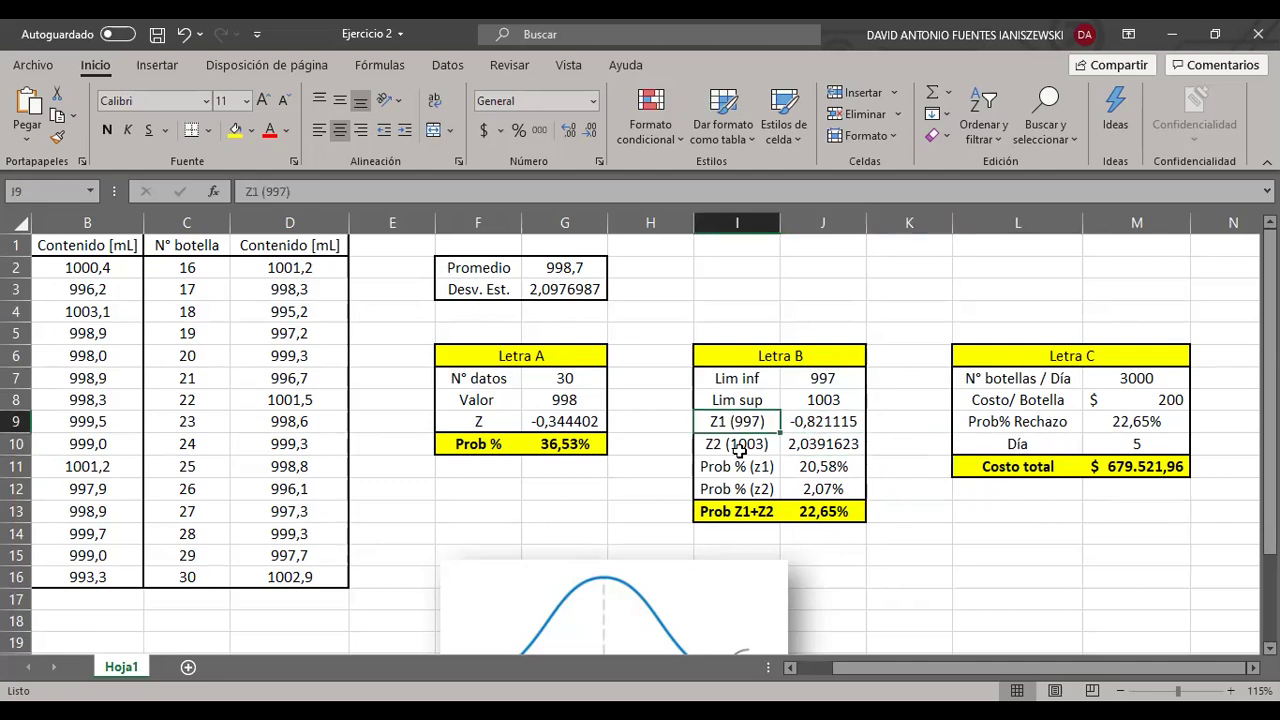
click(742, 448)
click(697, 306)
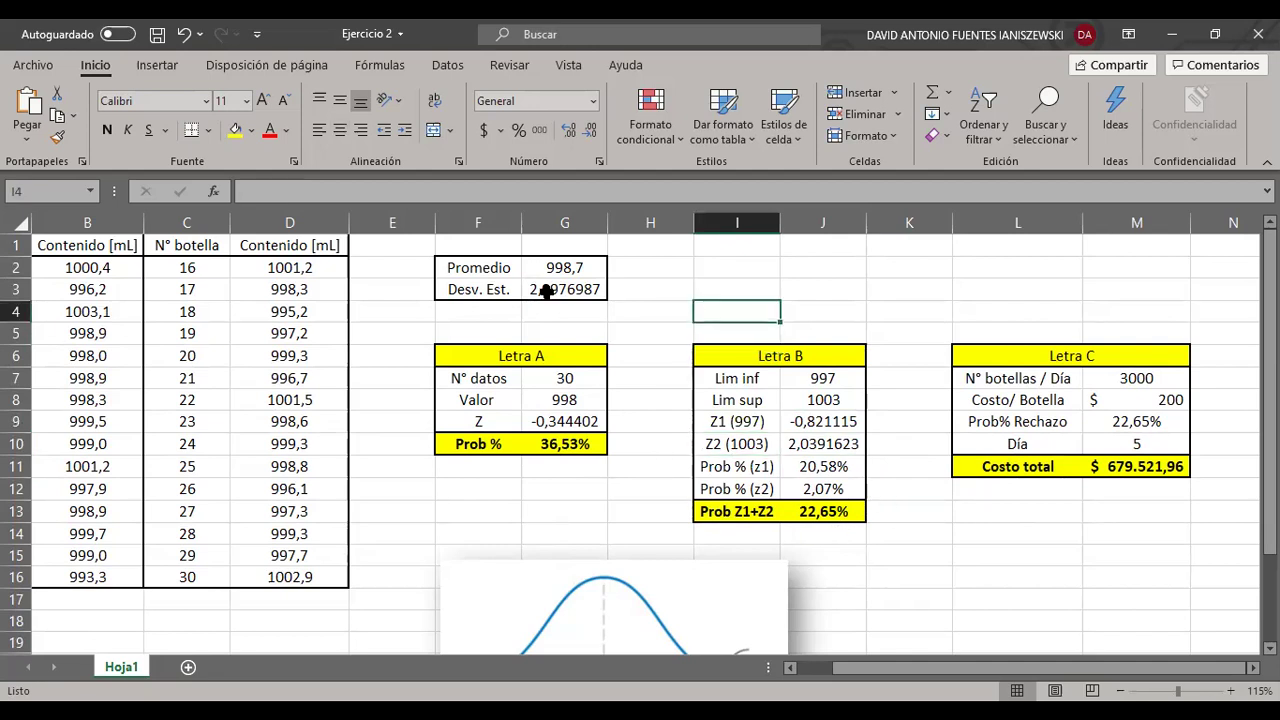
click(540, 270)
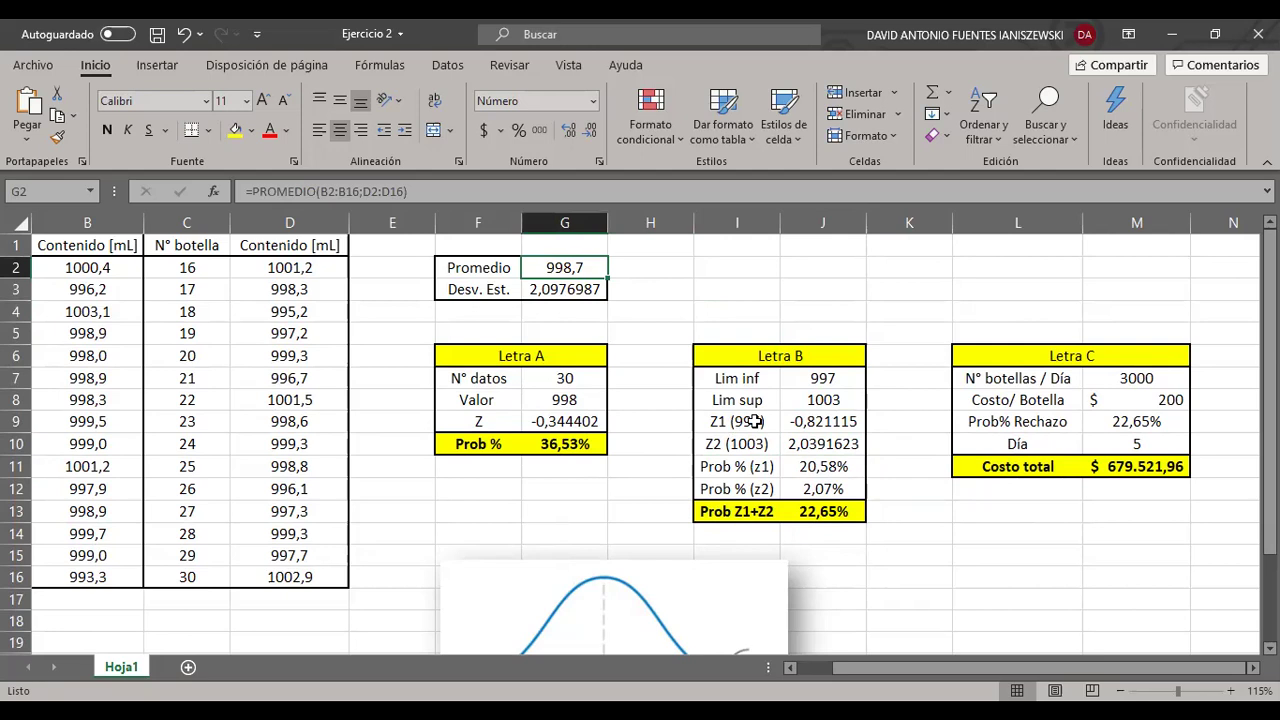
click(845, 303)
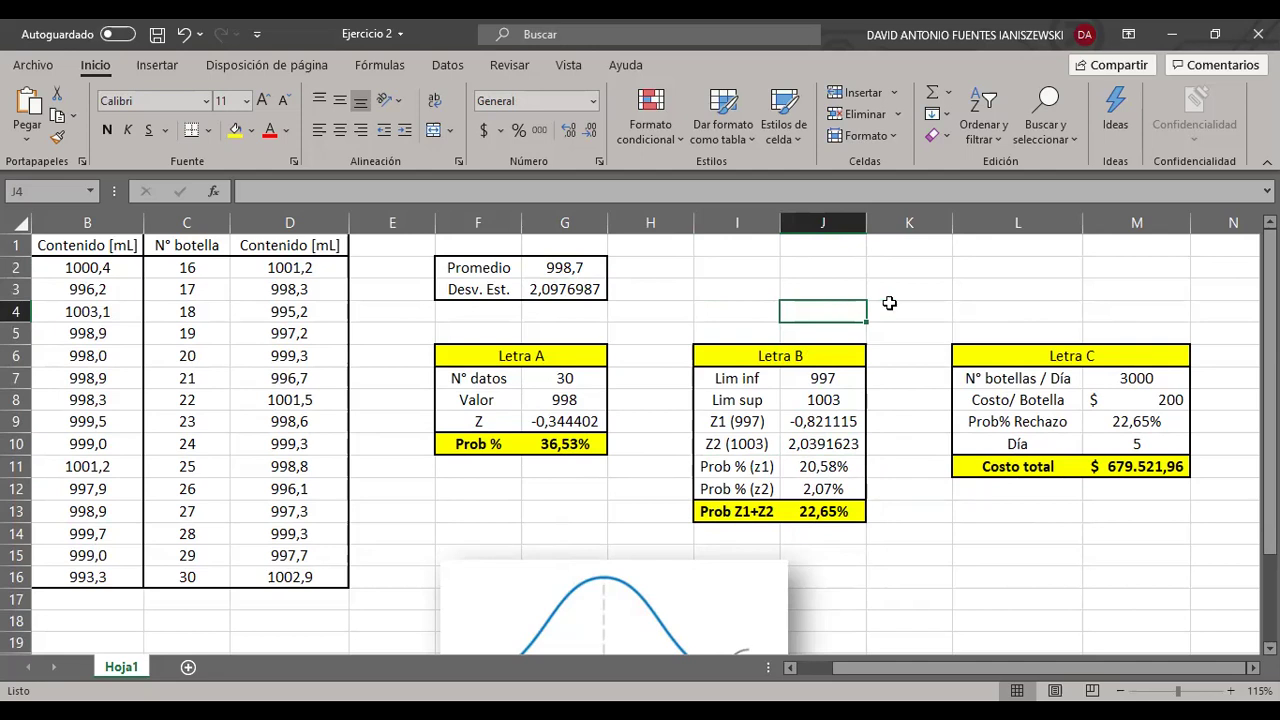
- Review the Letra A, Letra B and Letra C tables together by selecting the range that spans them
click(890, 304)
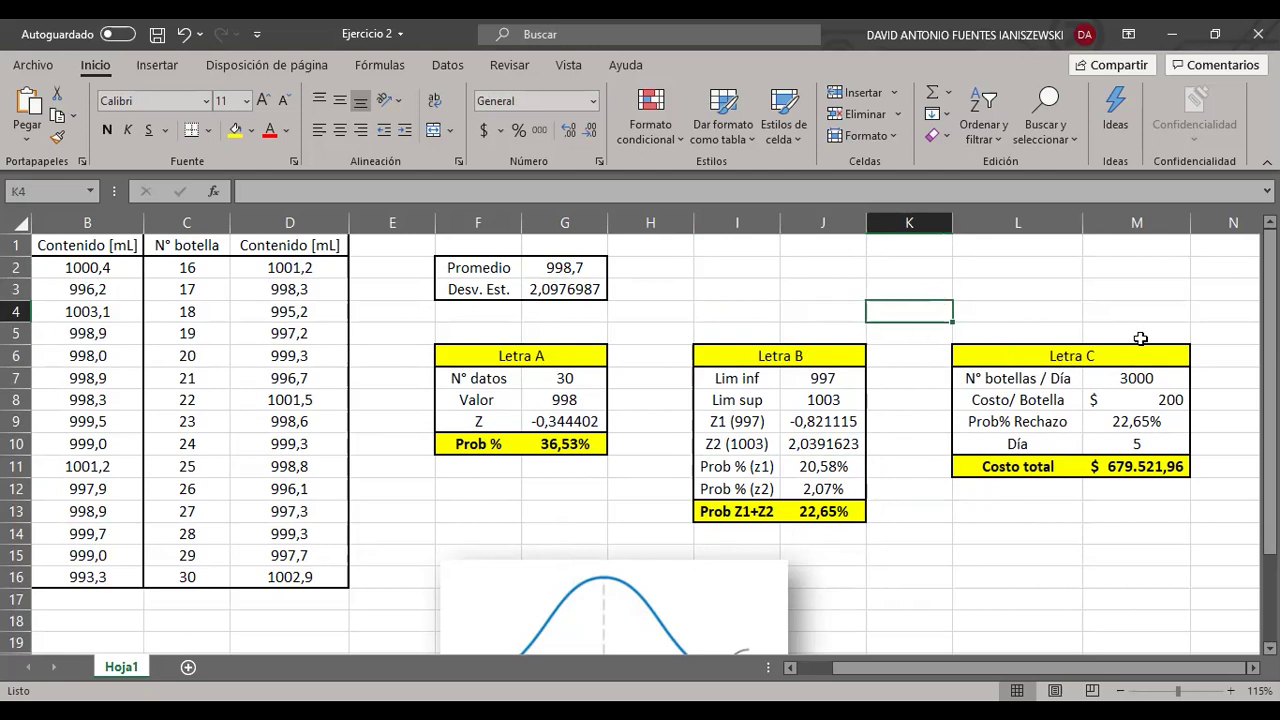
click(1198, 314)
drag(1198, 314, 480, 534)
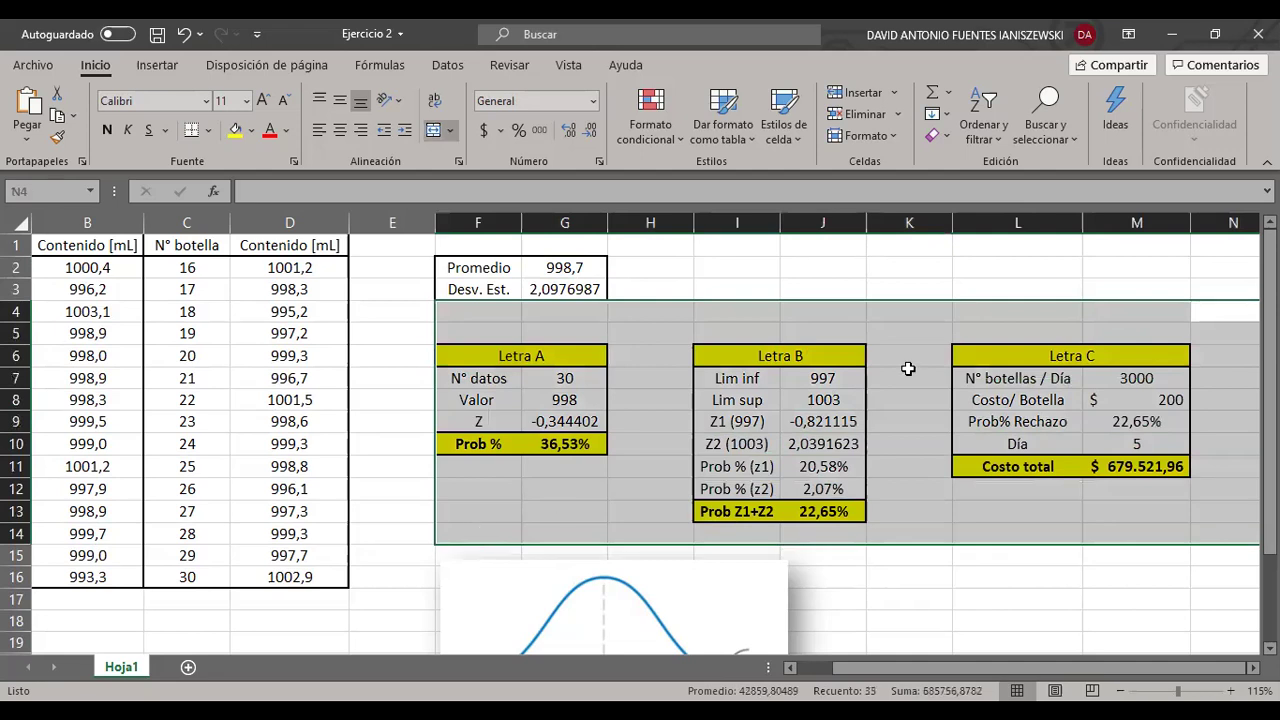
click(903, 374)
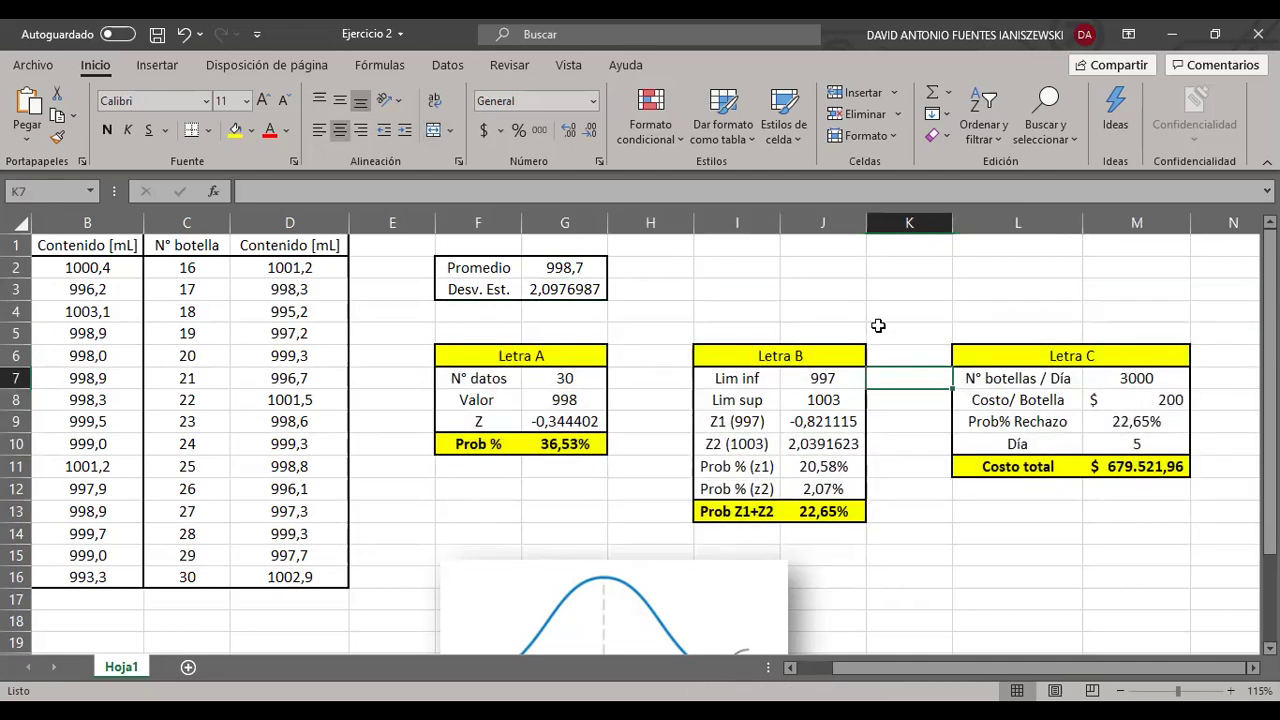